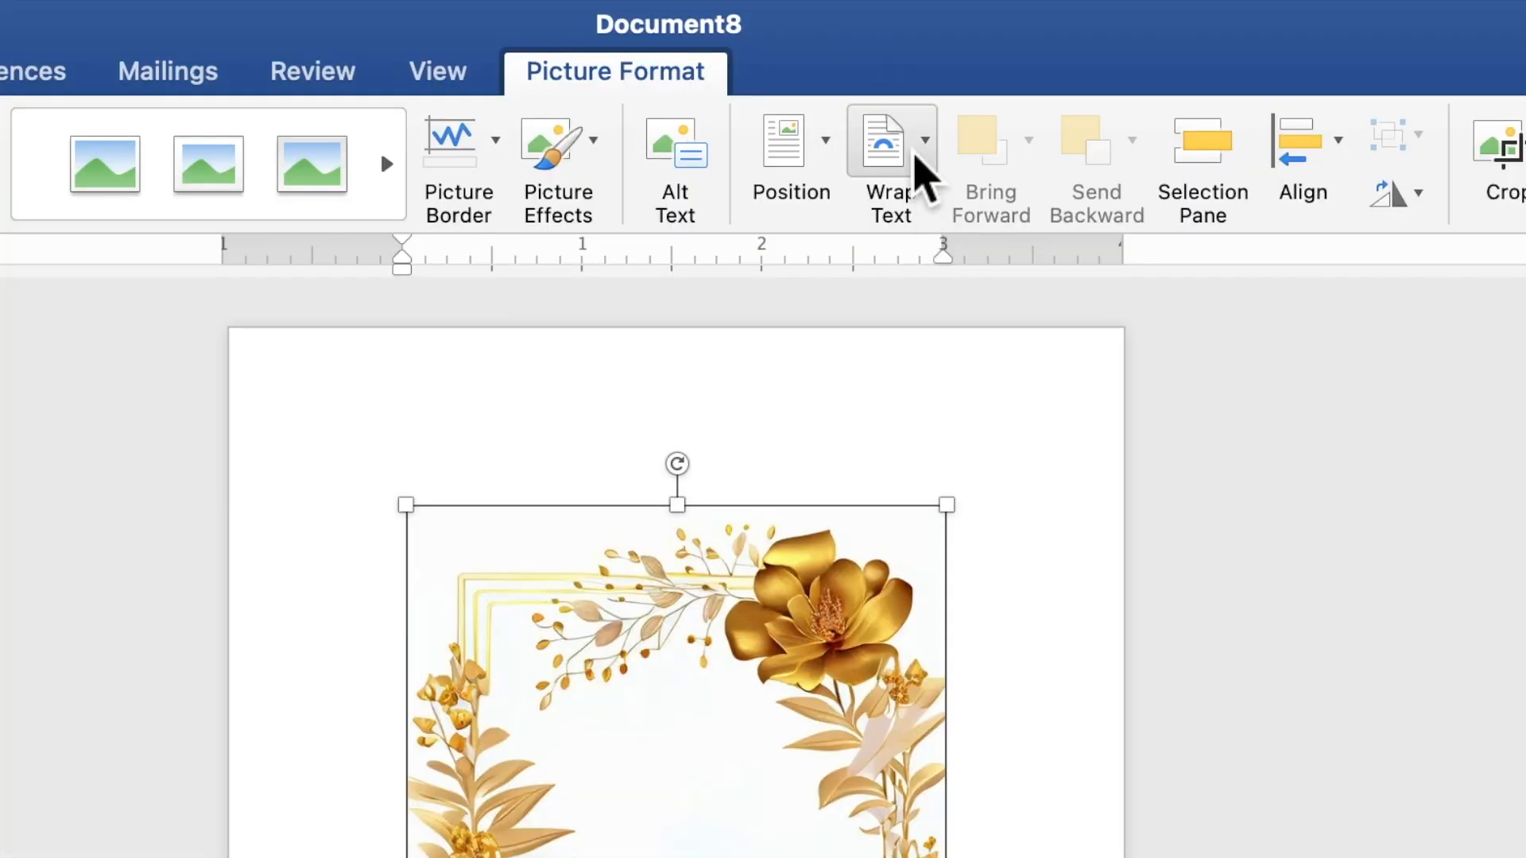
# Step: Put the gold floral picture behind the text and stretch it to 7.22 by 5.35 inches, covering the page
pyautogui.click(904, 55)
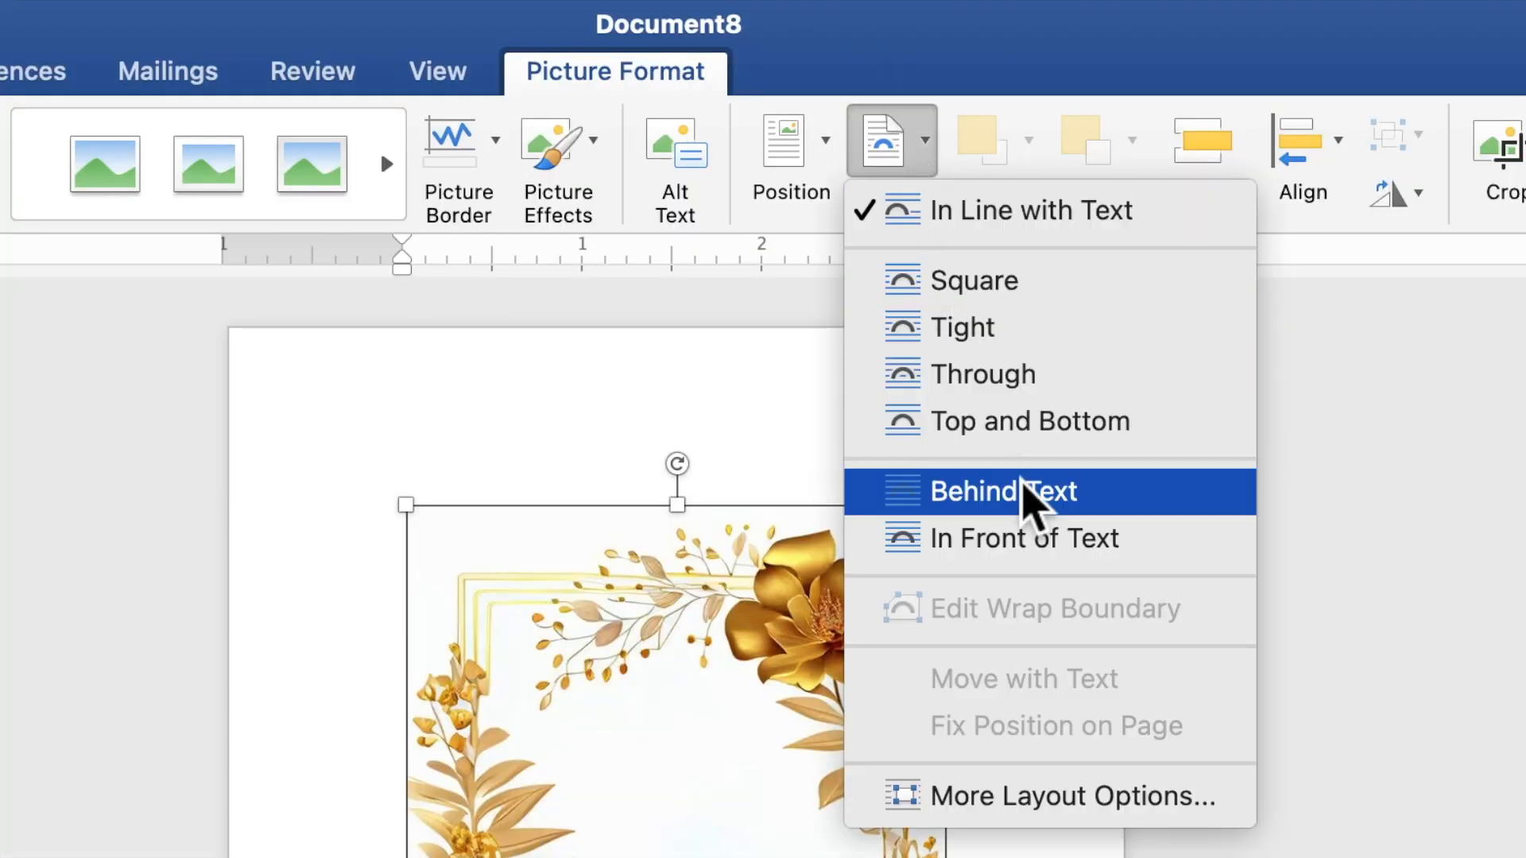
pyautogui.click(1029, 499)
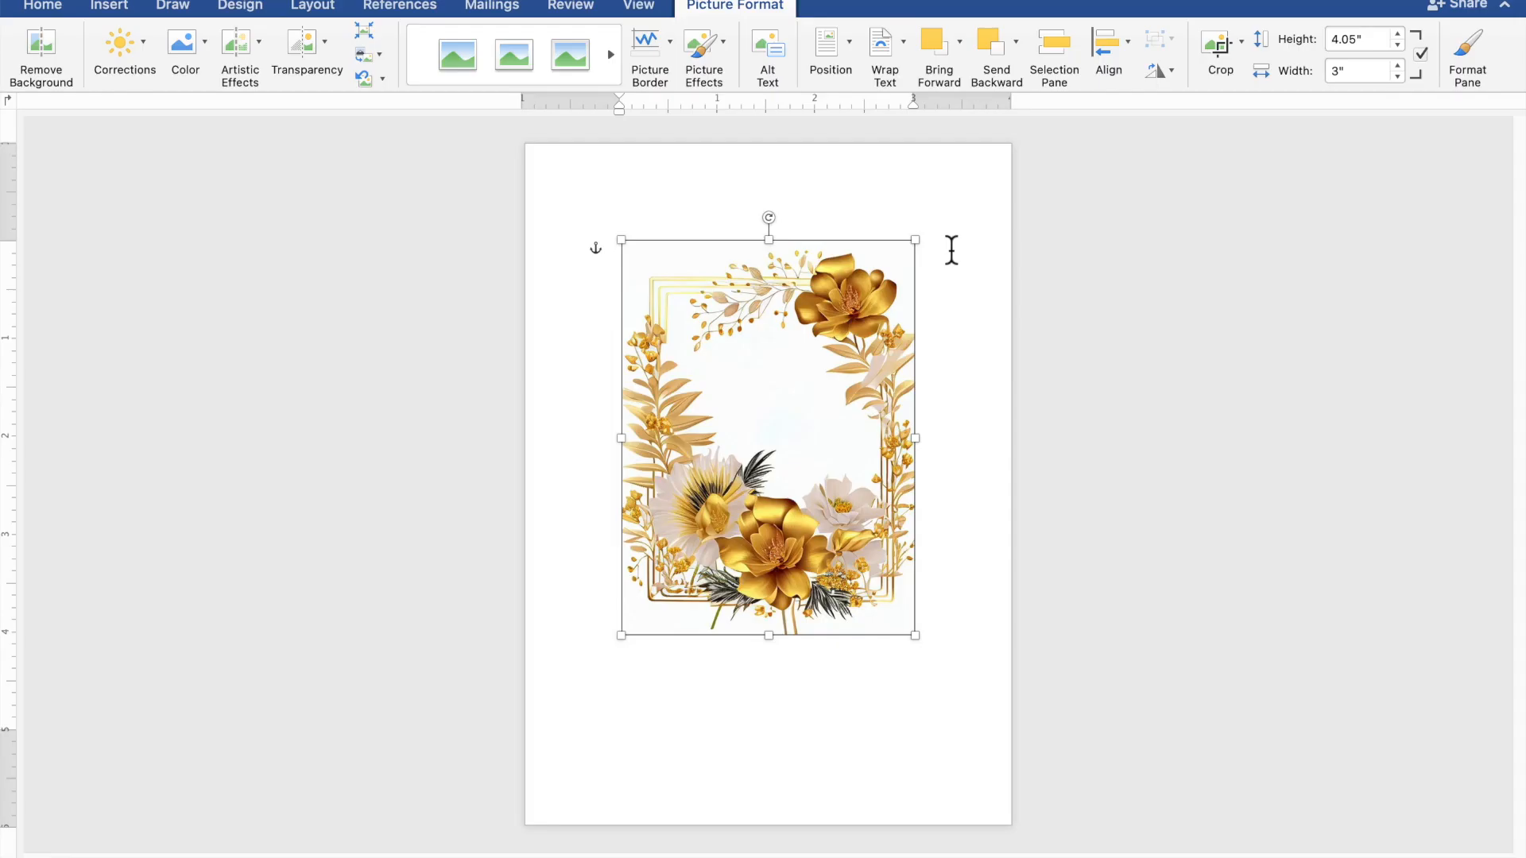
pyautogui.moveTo(856, 371); pyautogui.dragTo(758, 268)
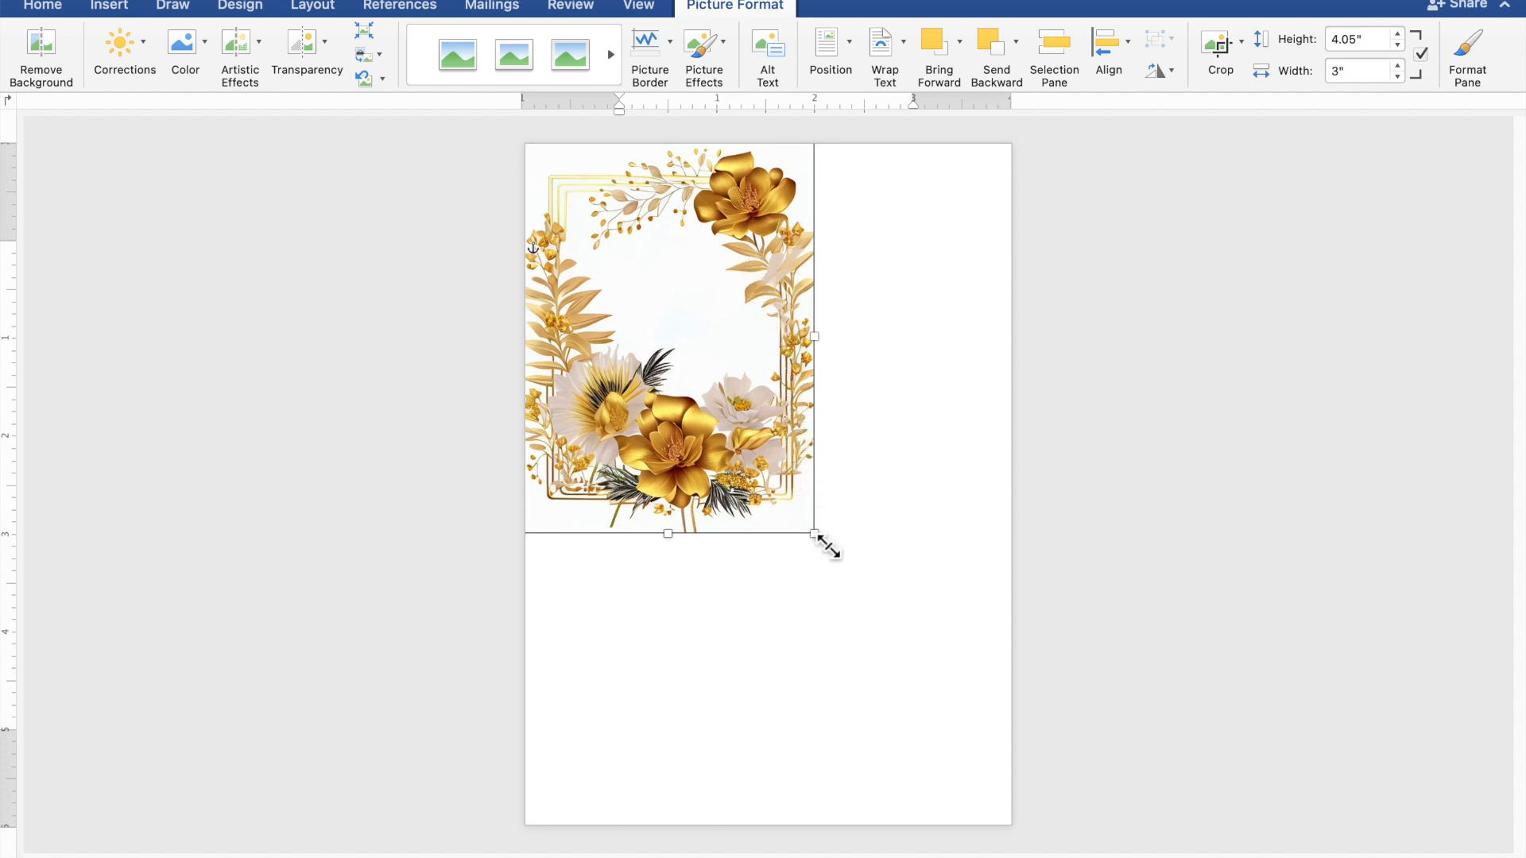
pyautogui.moveTo(832, 556); pyautogui.dragTo(1047, 839)
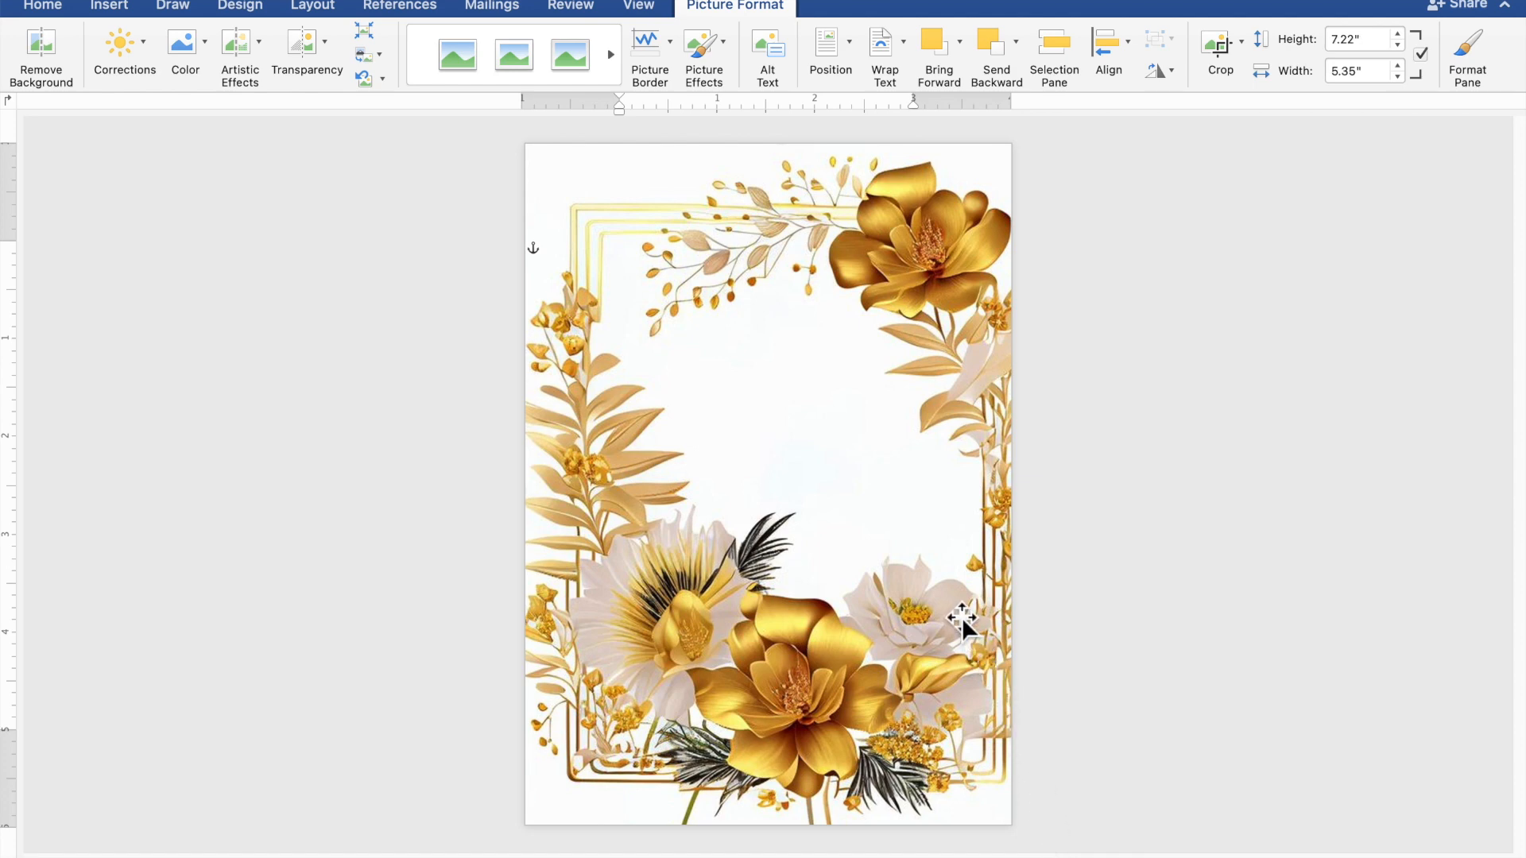
pyautogui.moveTo(958, 622); pyautogui.dragTo(948, 625)
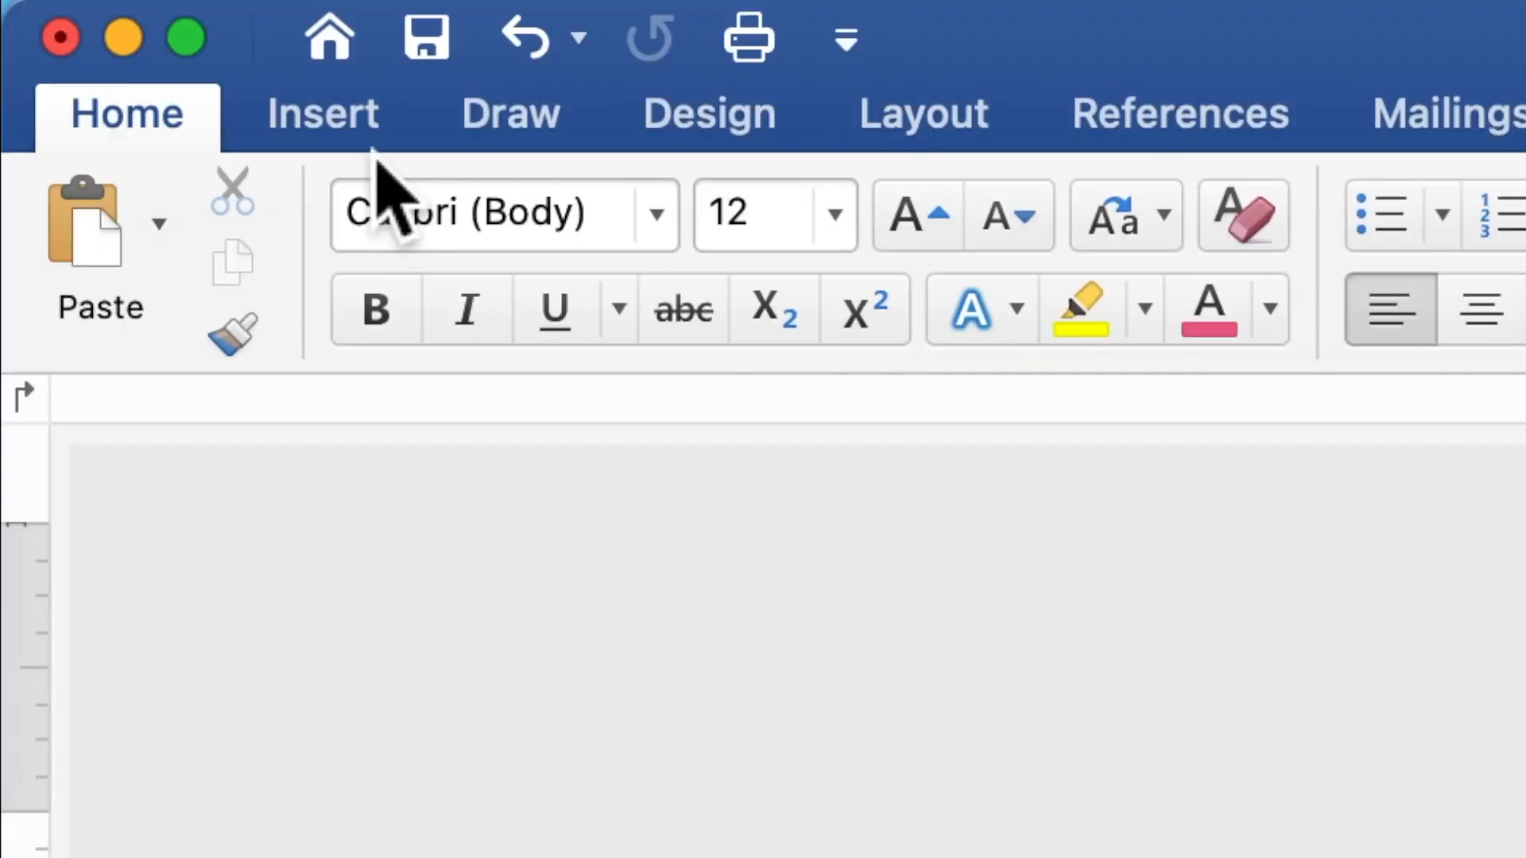
# Step: Draw a 3.73 by 1.96 inch rectangle shape near the top of the floral page
pyautogui.click(360, 133)
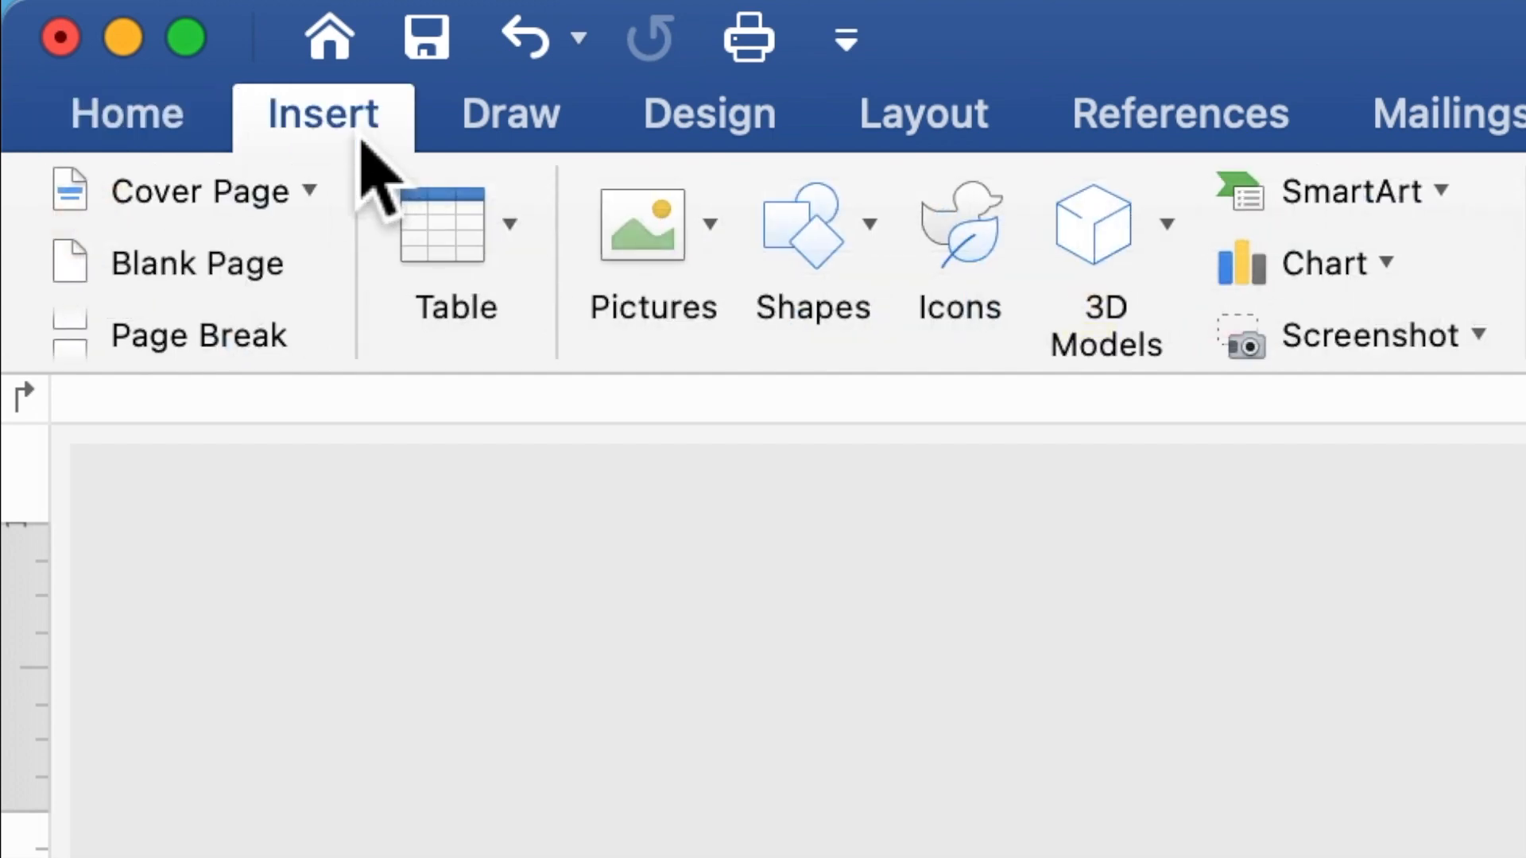
pyautogui.click(805, 242)
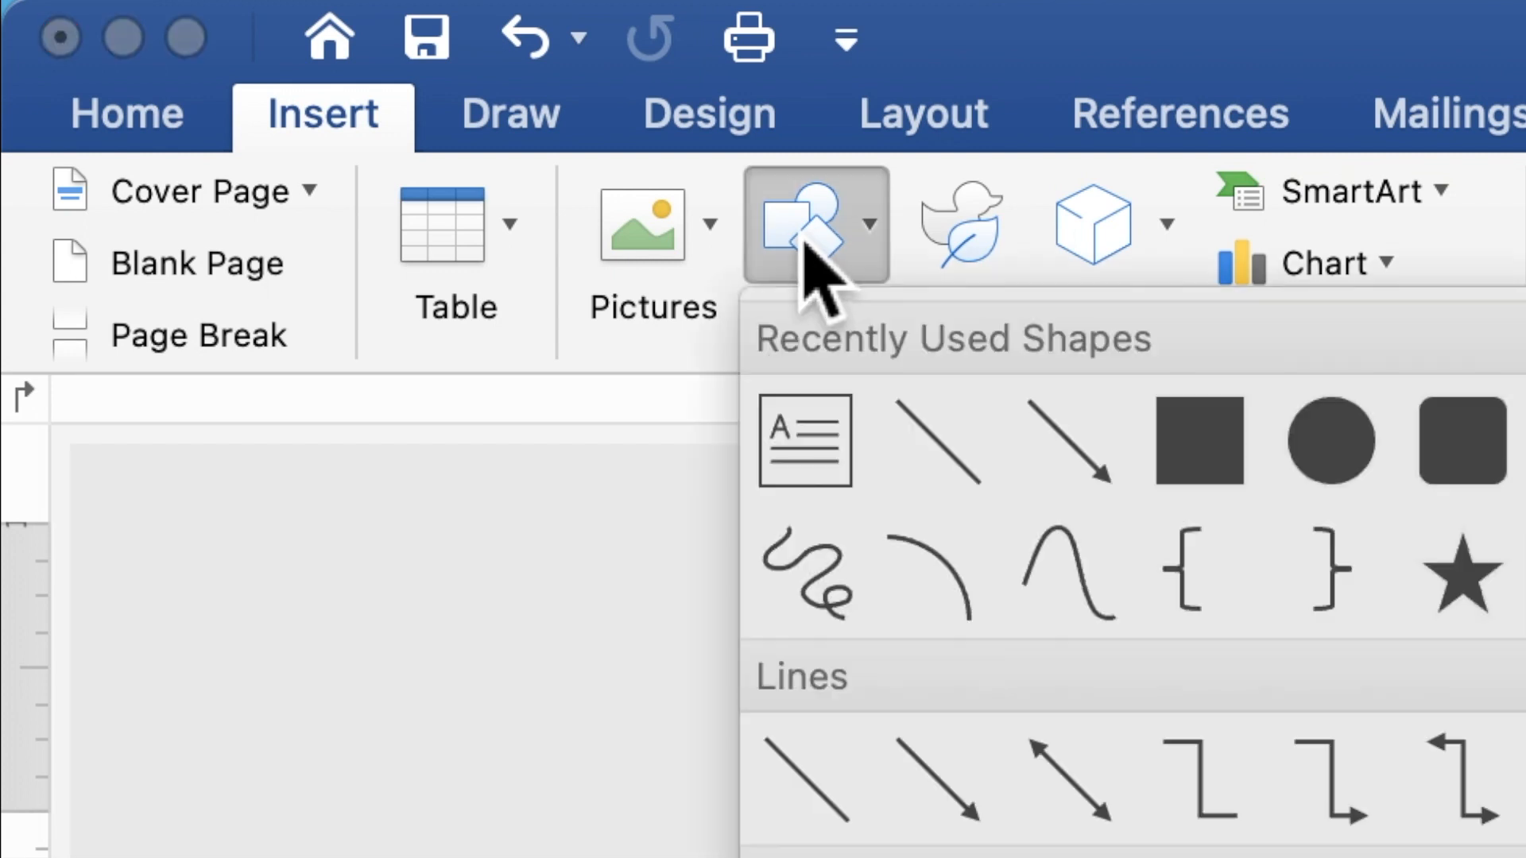
pyautogui.click(1202, 443)
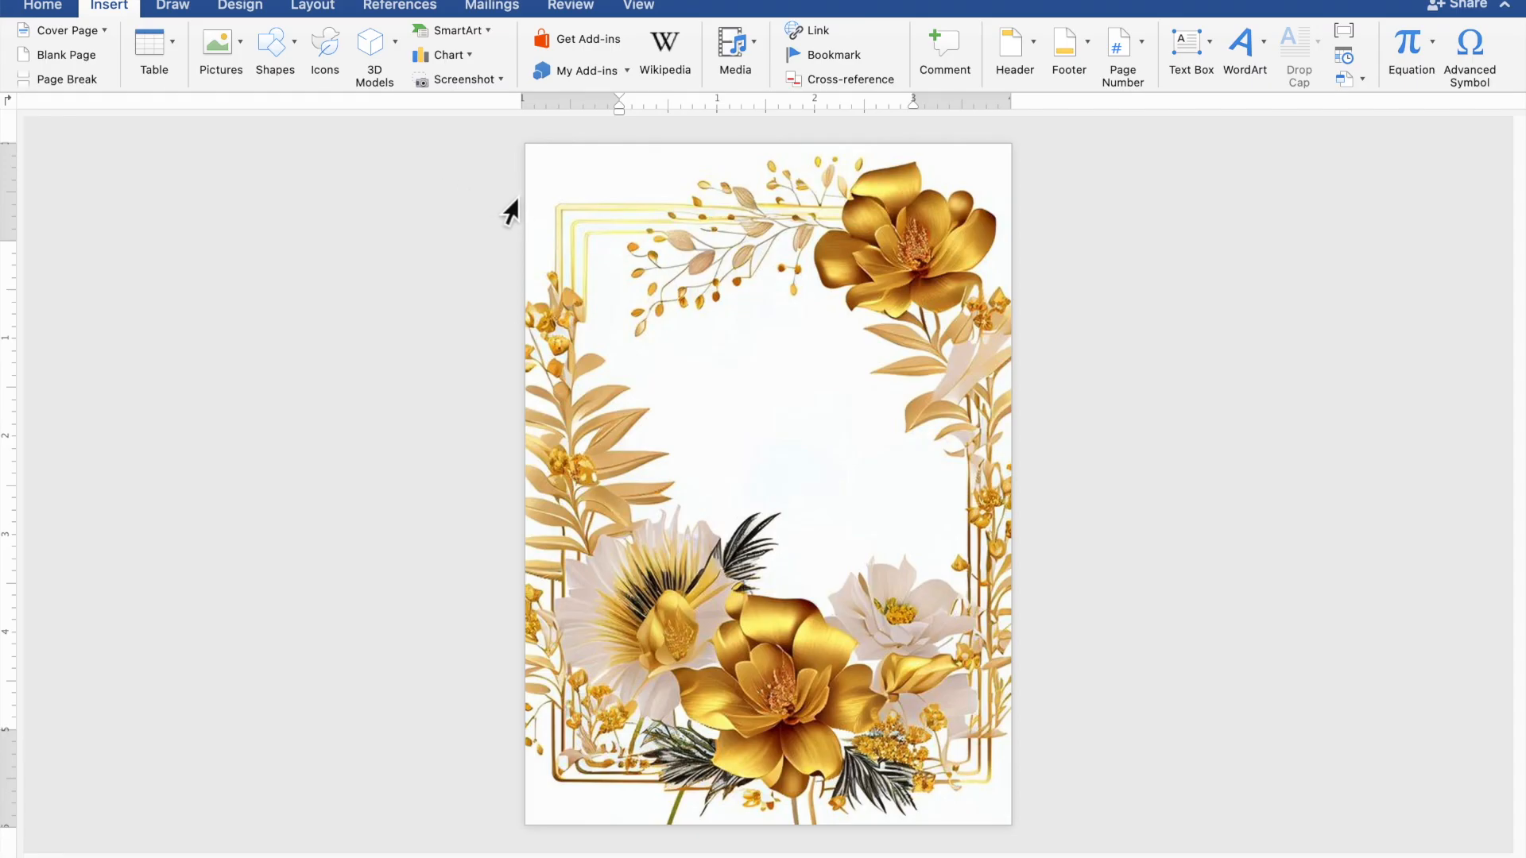
pyautogui.moveTo(590, 272); pyautogui.dragTo(953, 462)
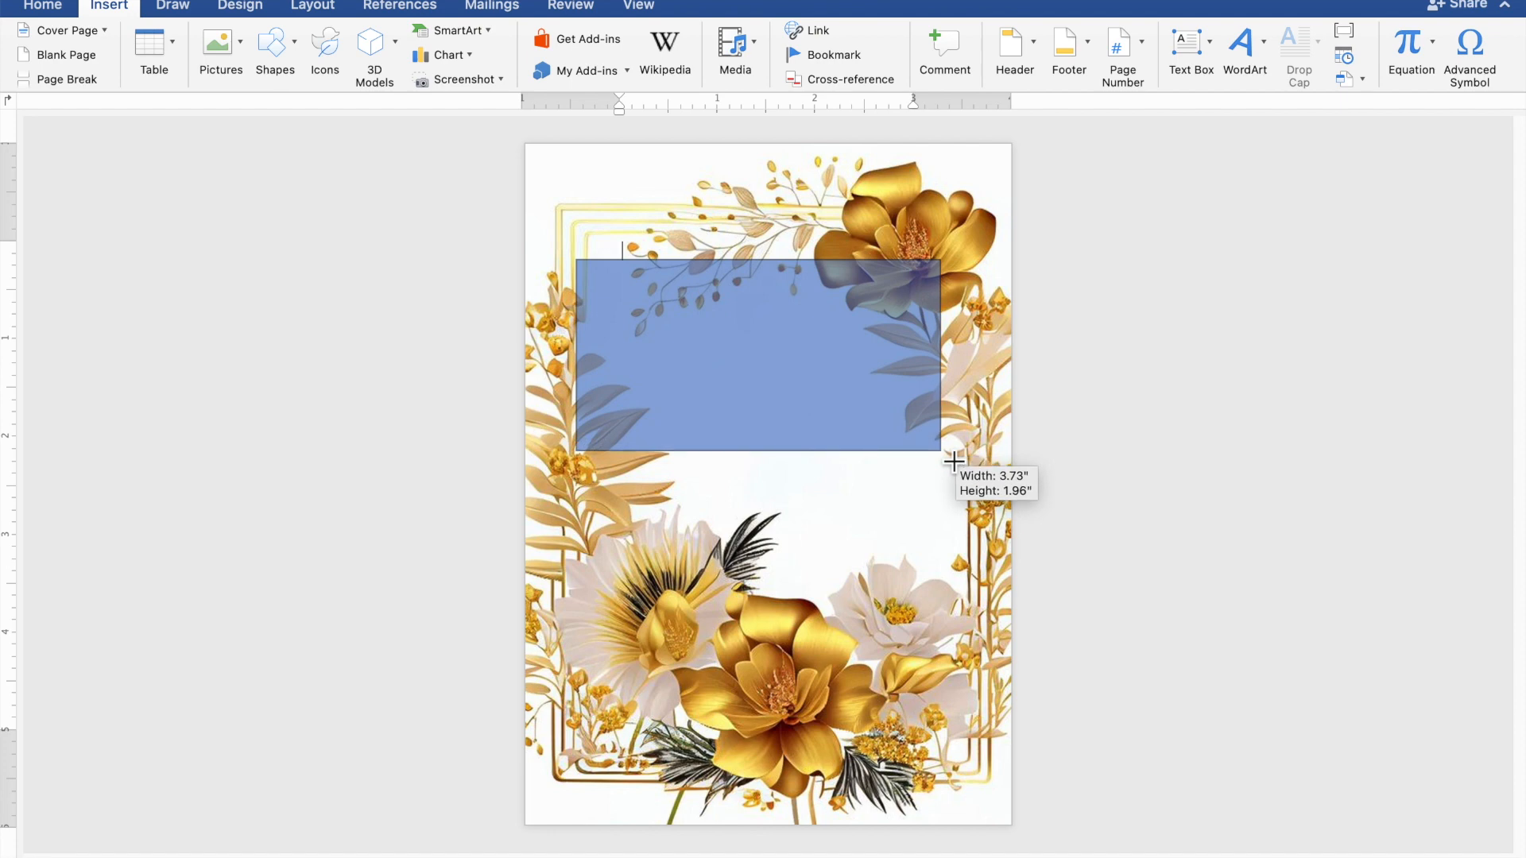
pyautogui.moveTo(953, 462); pyautogui.dragTo(954, 459)
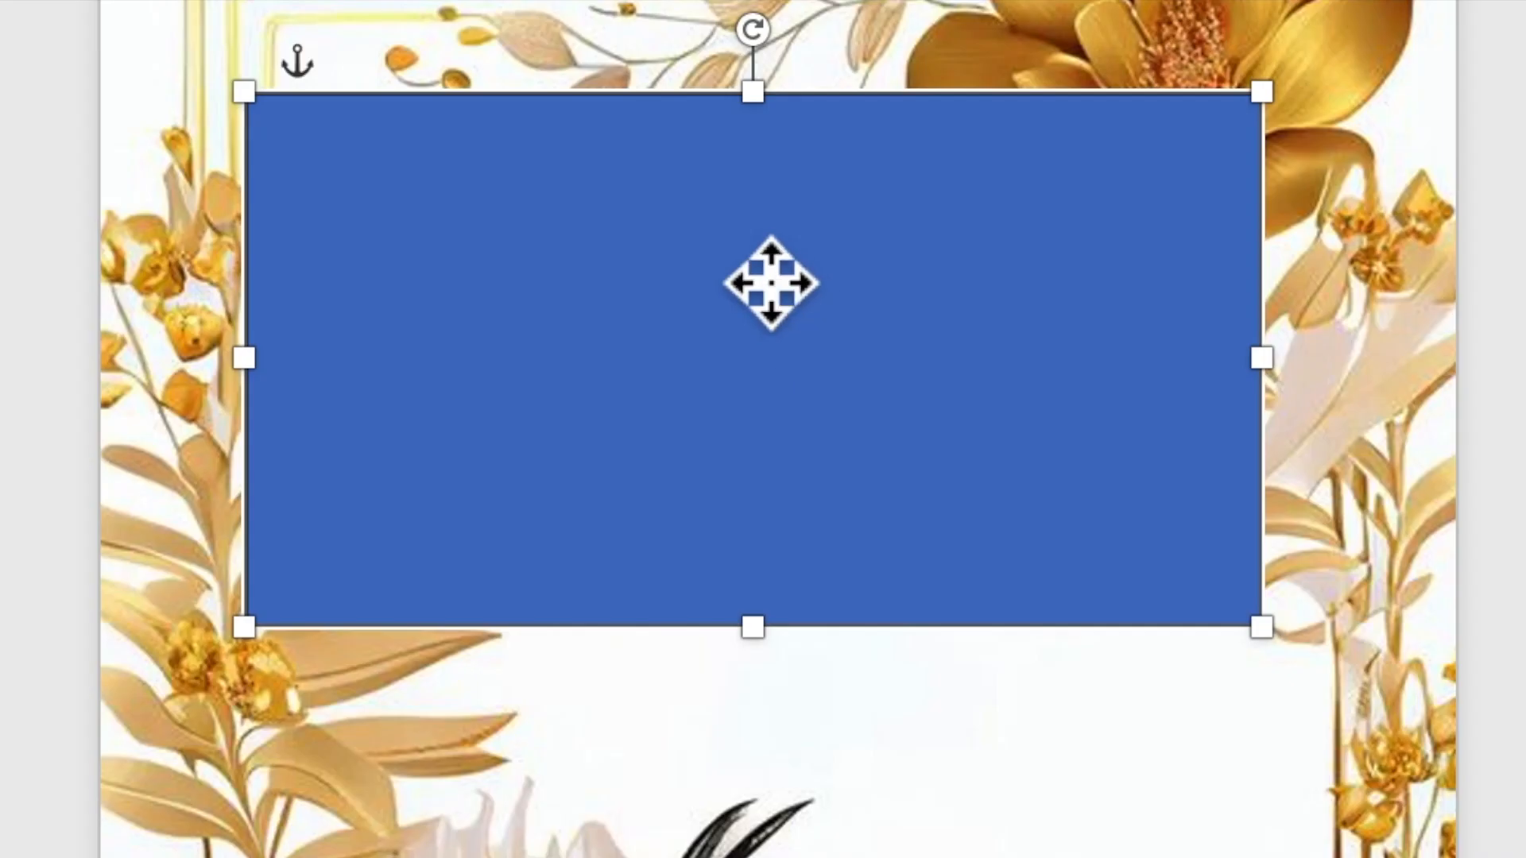
# Step: Add text to the rectangle: the groom's name, AND, and the bride's name on three lines, then select it
pyautogui.rightClick(755, 267)
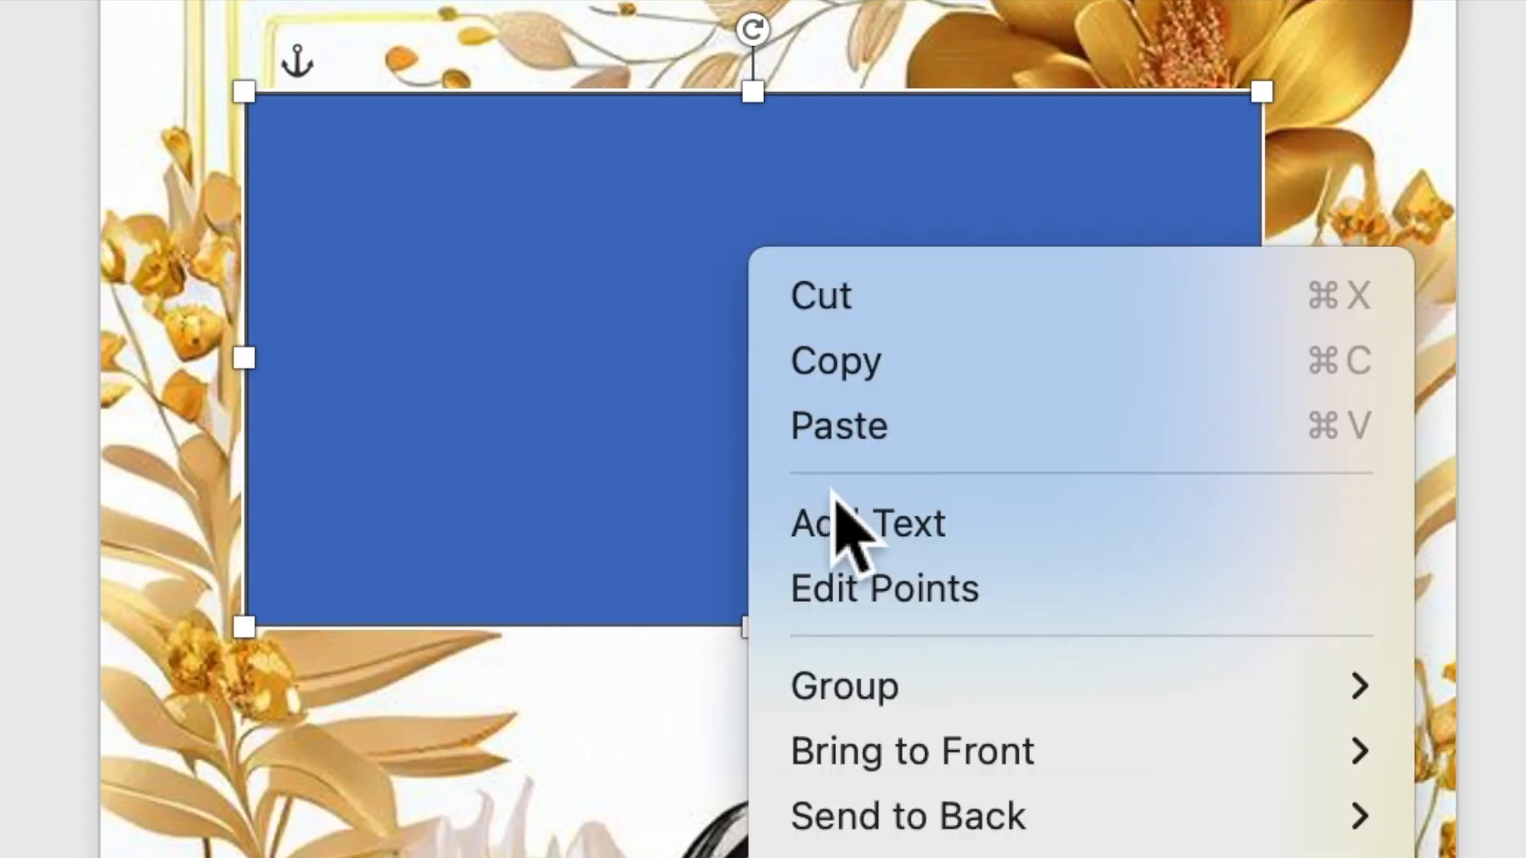
pyautogui.click(844, 537)
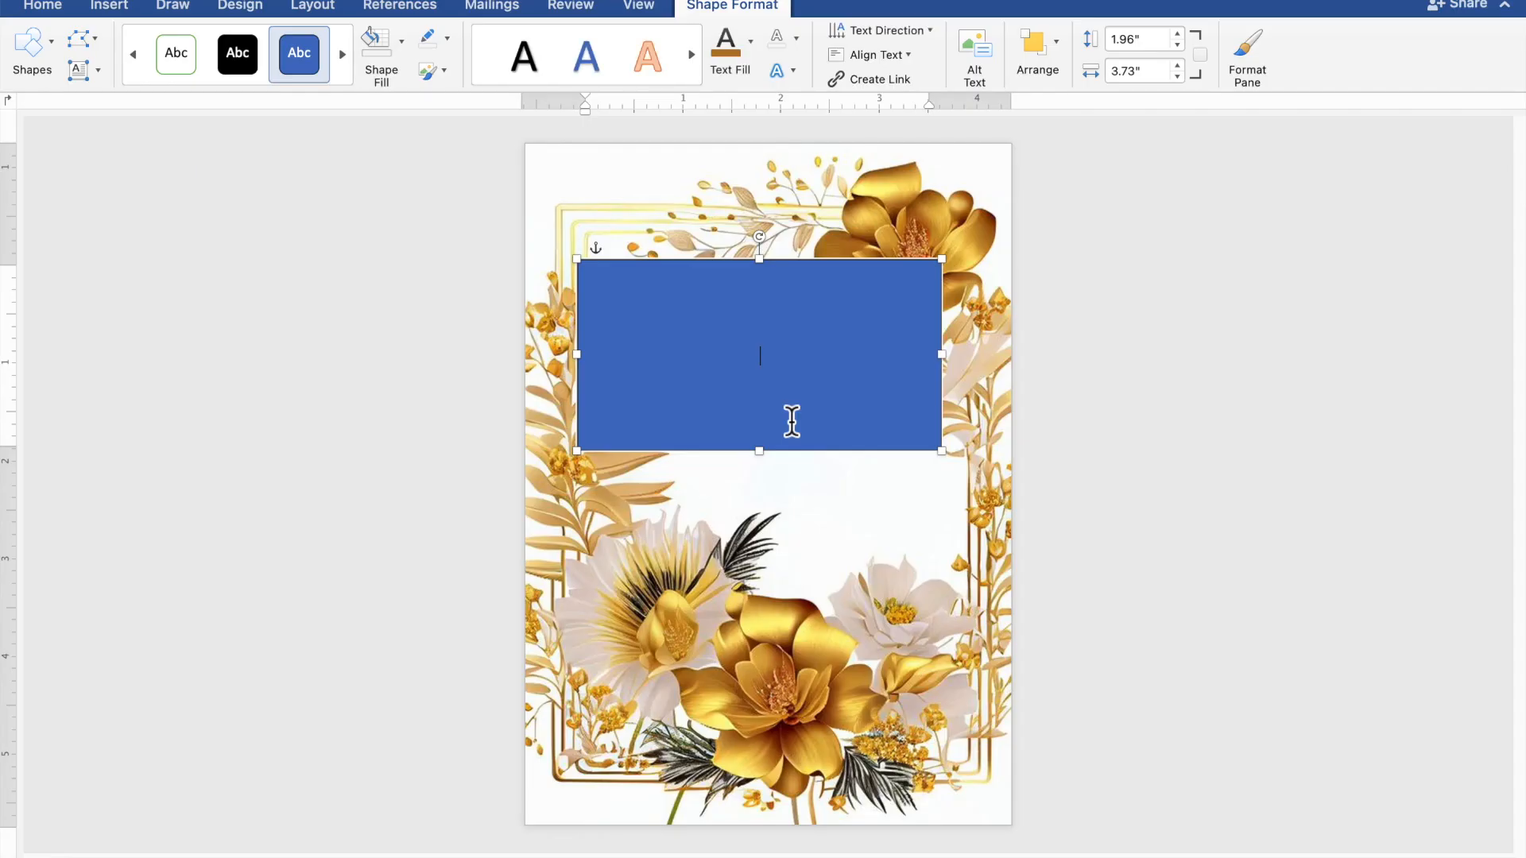
pyautogui.scroll(8, 791, 421)
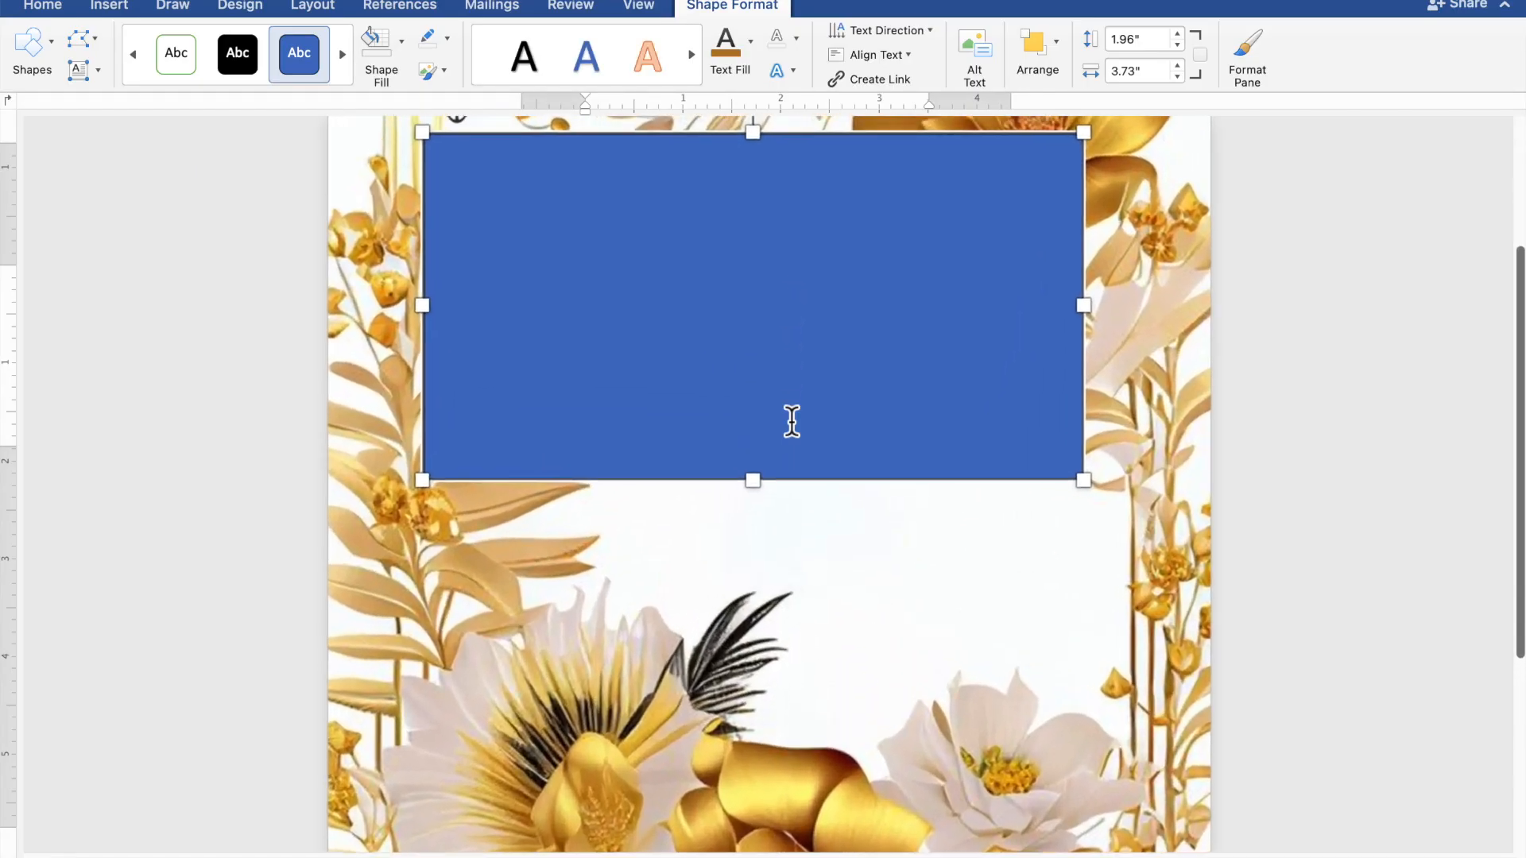
pyautogui.scroll(2, 792, 421)
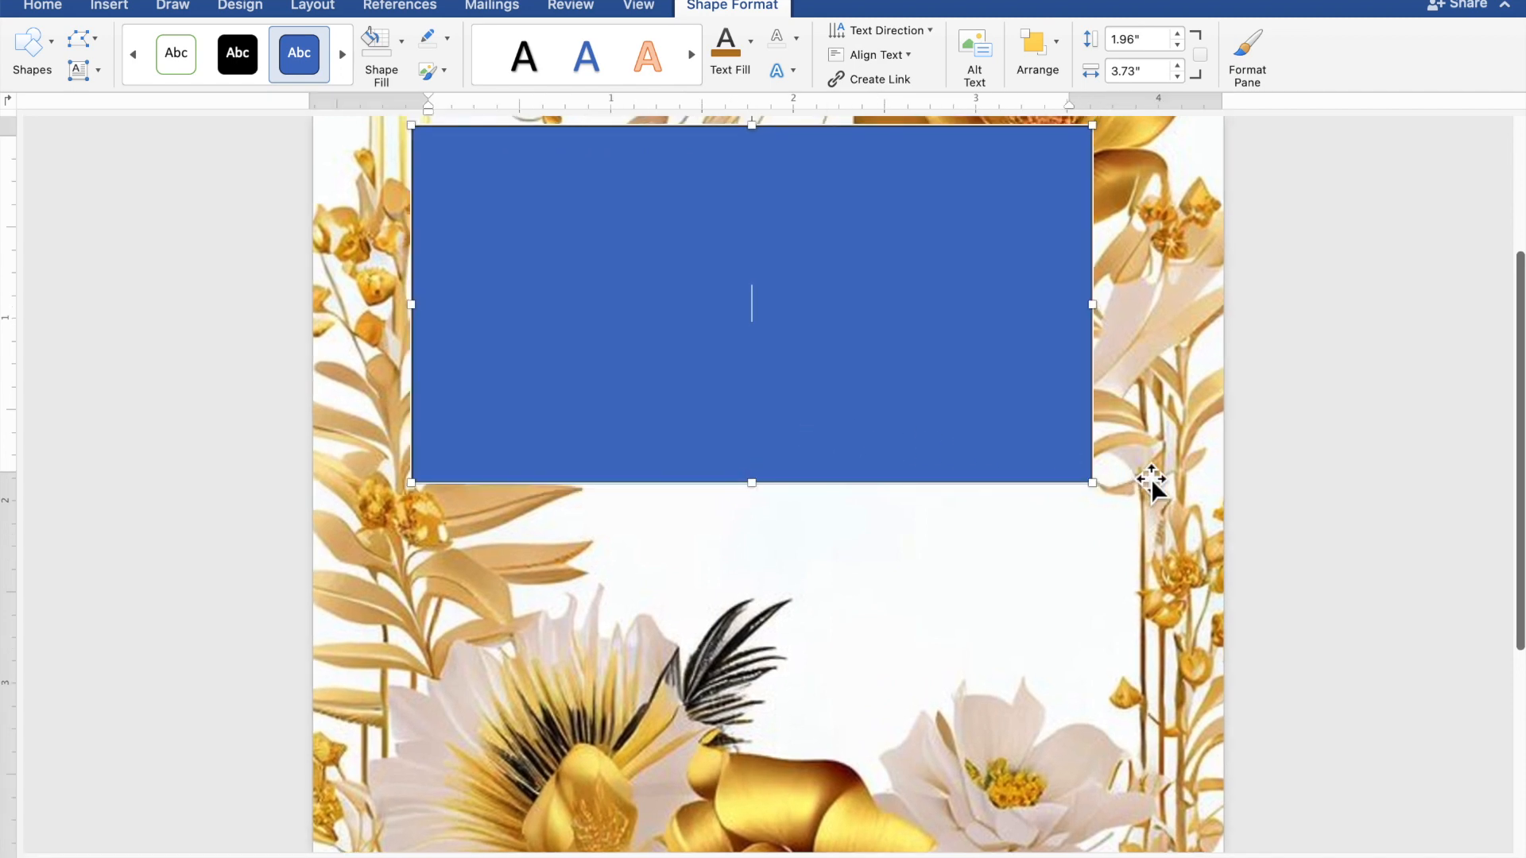
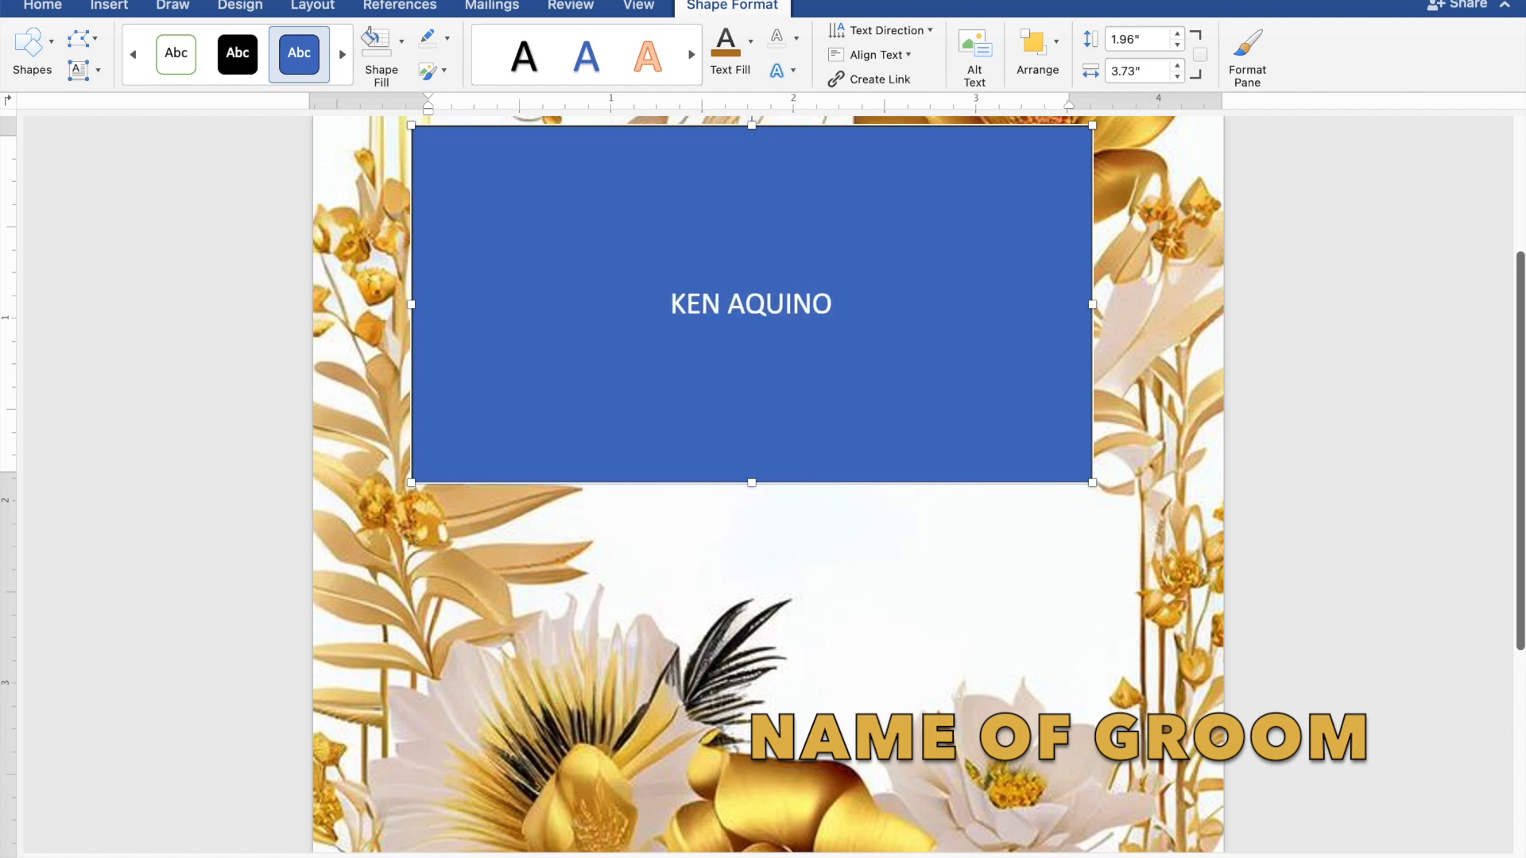
pyautogui.press('Return')
pyautogui.write('AN')
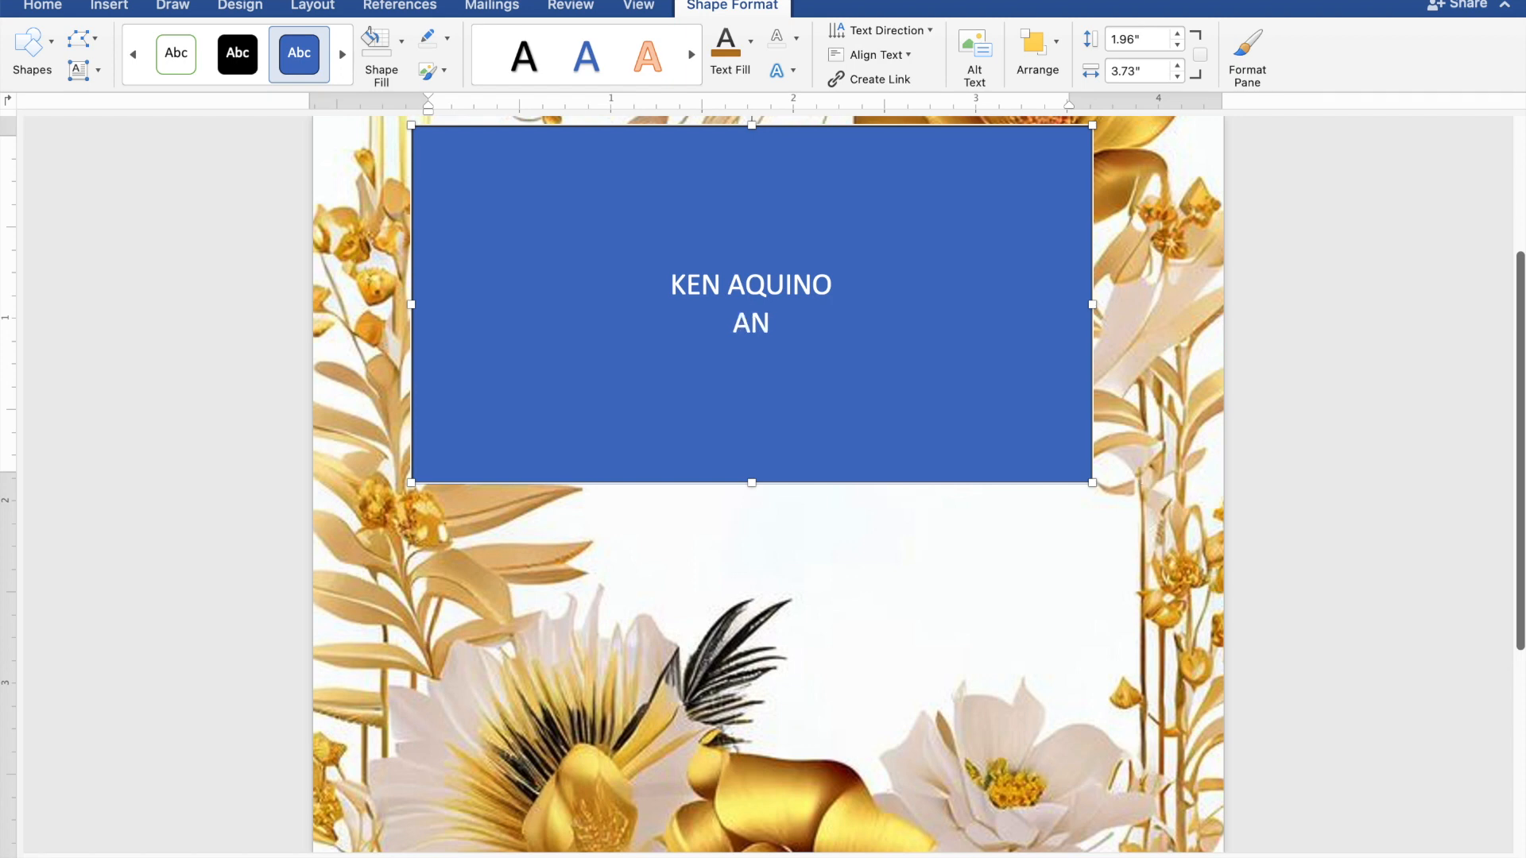
pyautogui.write('D')
pyautogui.press('Return')
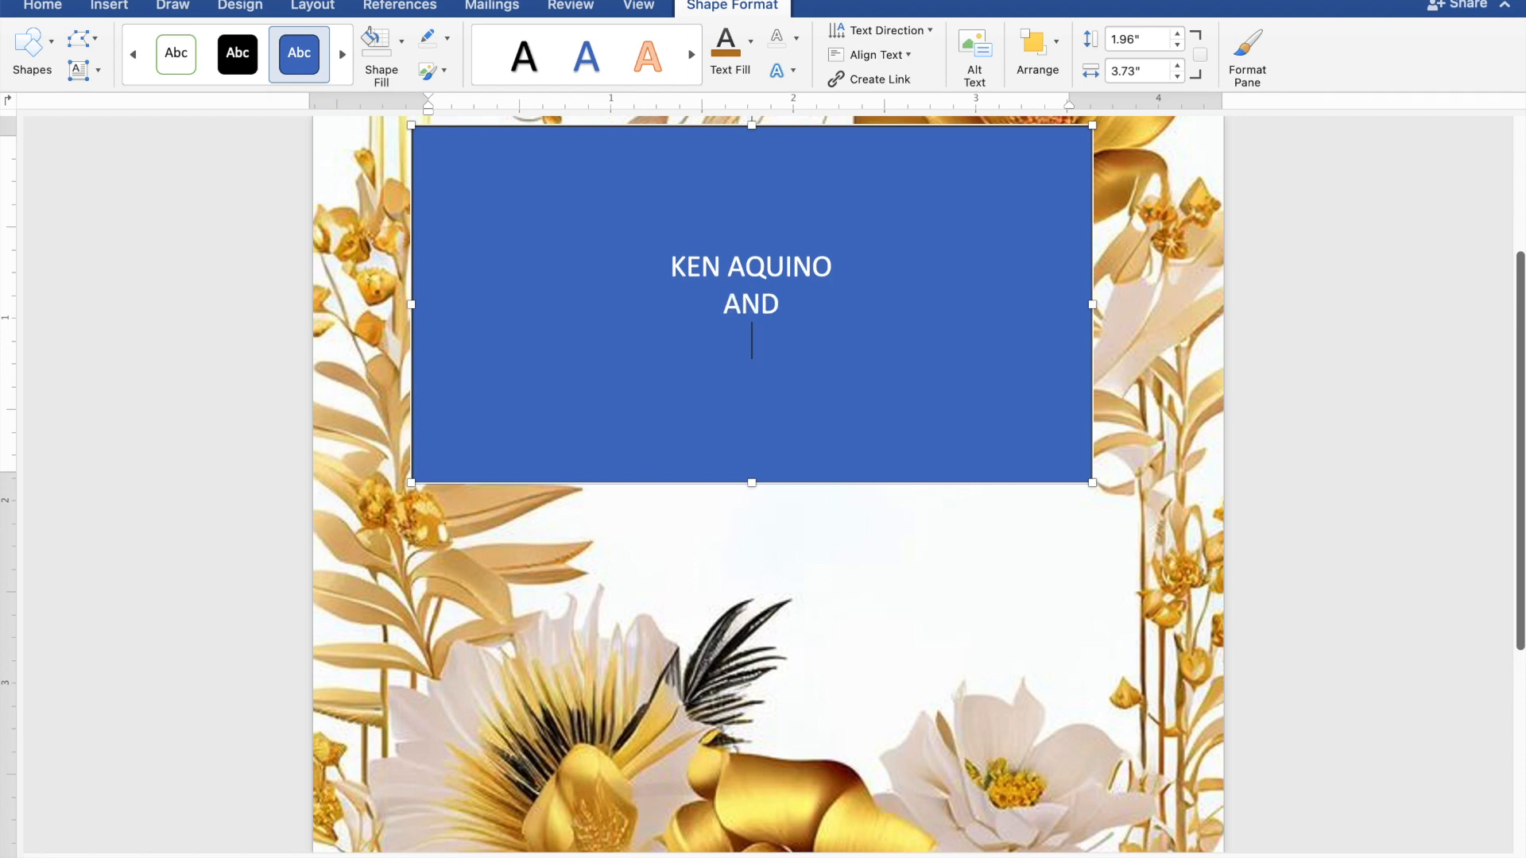
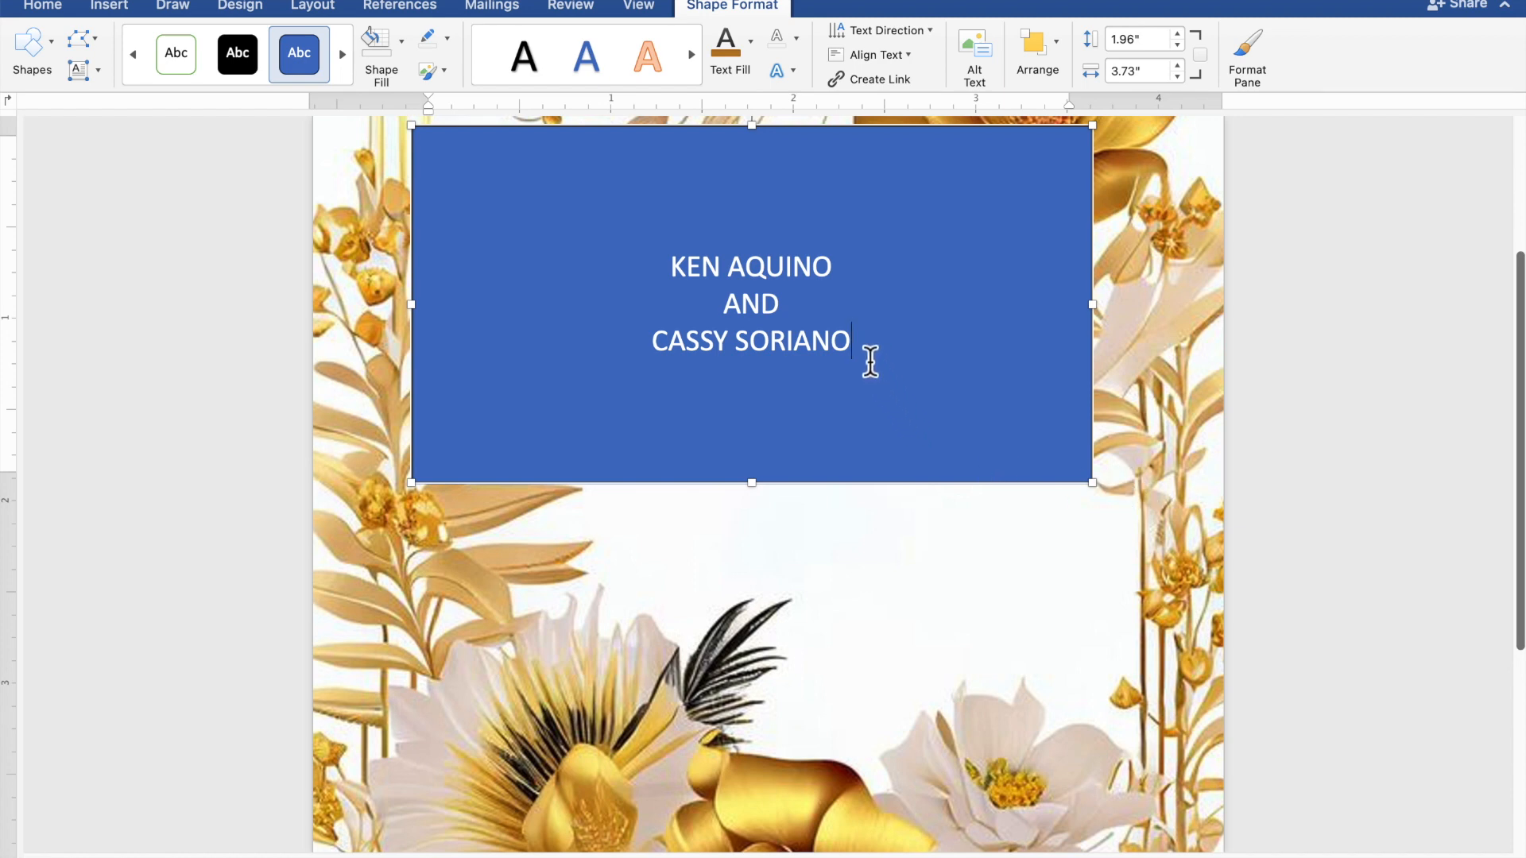
pyautogui.moveTo(866, 355); pyautogui.dragTo(673, 276)
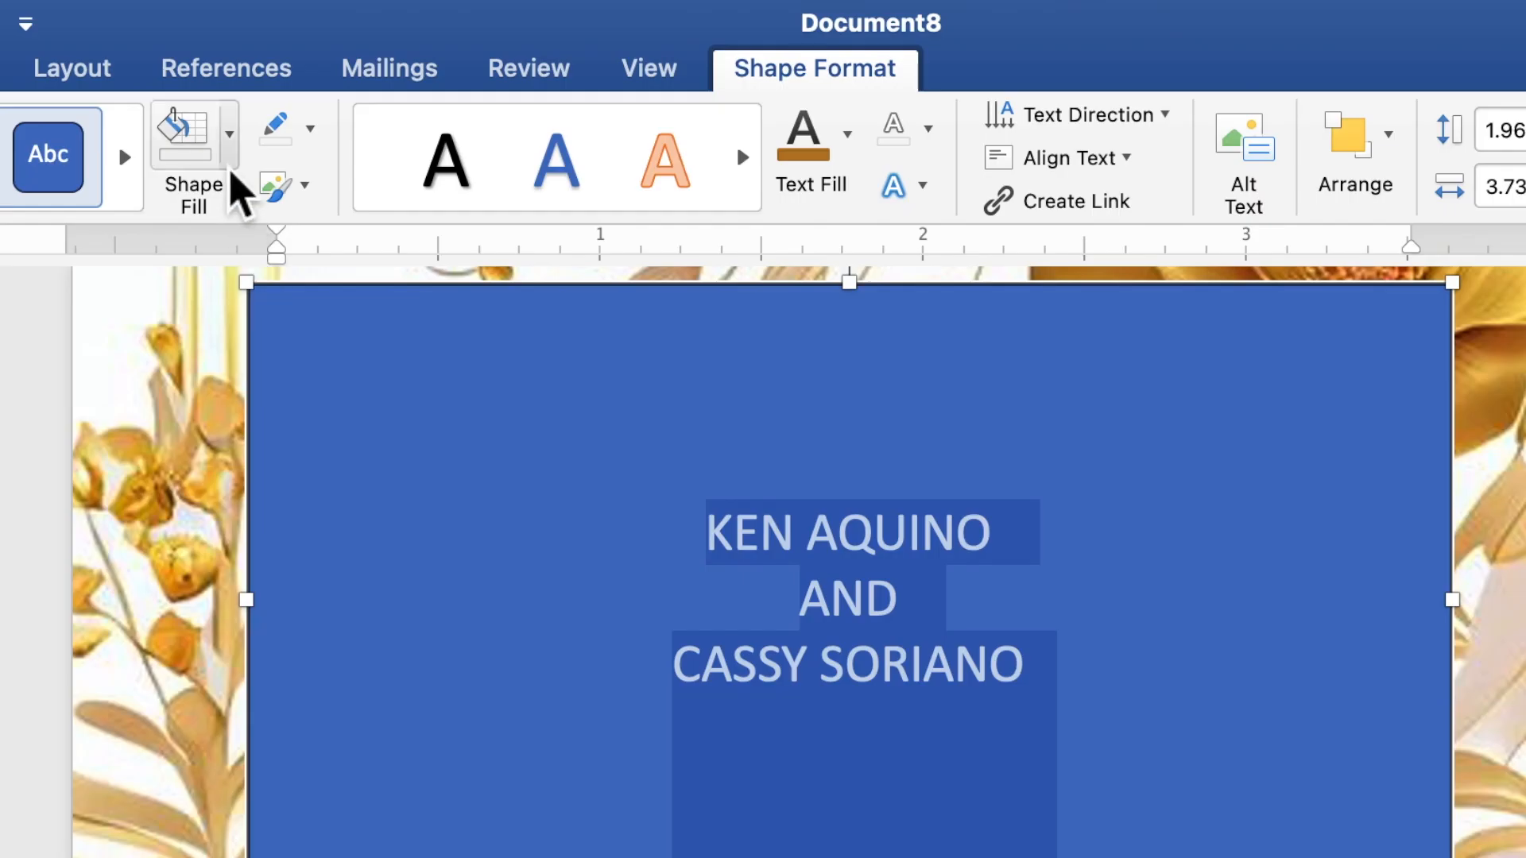
# Step: Remove the rectangle's blue fill and its outline
pyautogui.click(229, 167)
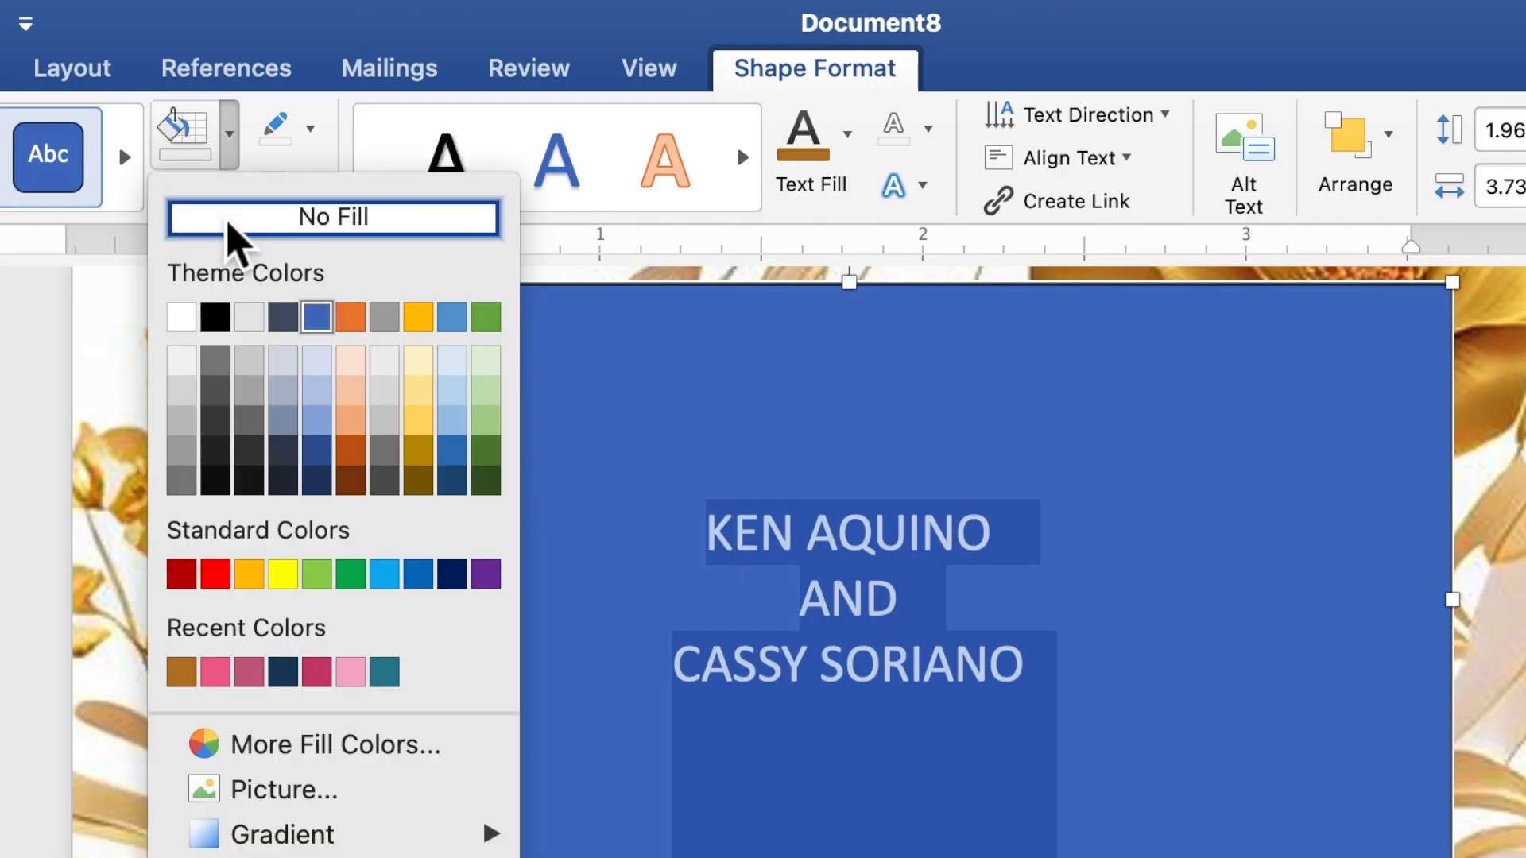
pyautogui.click(227, 226)
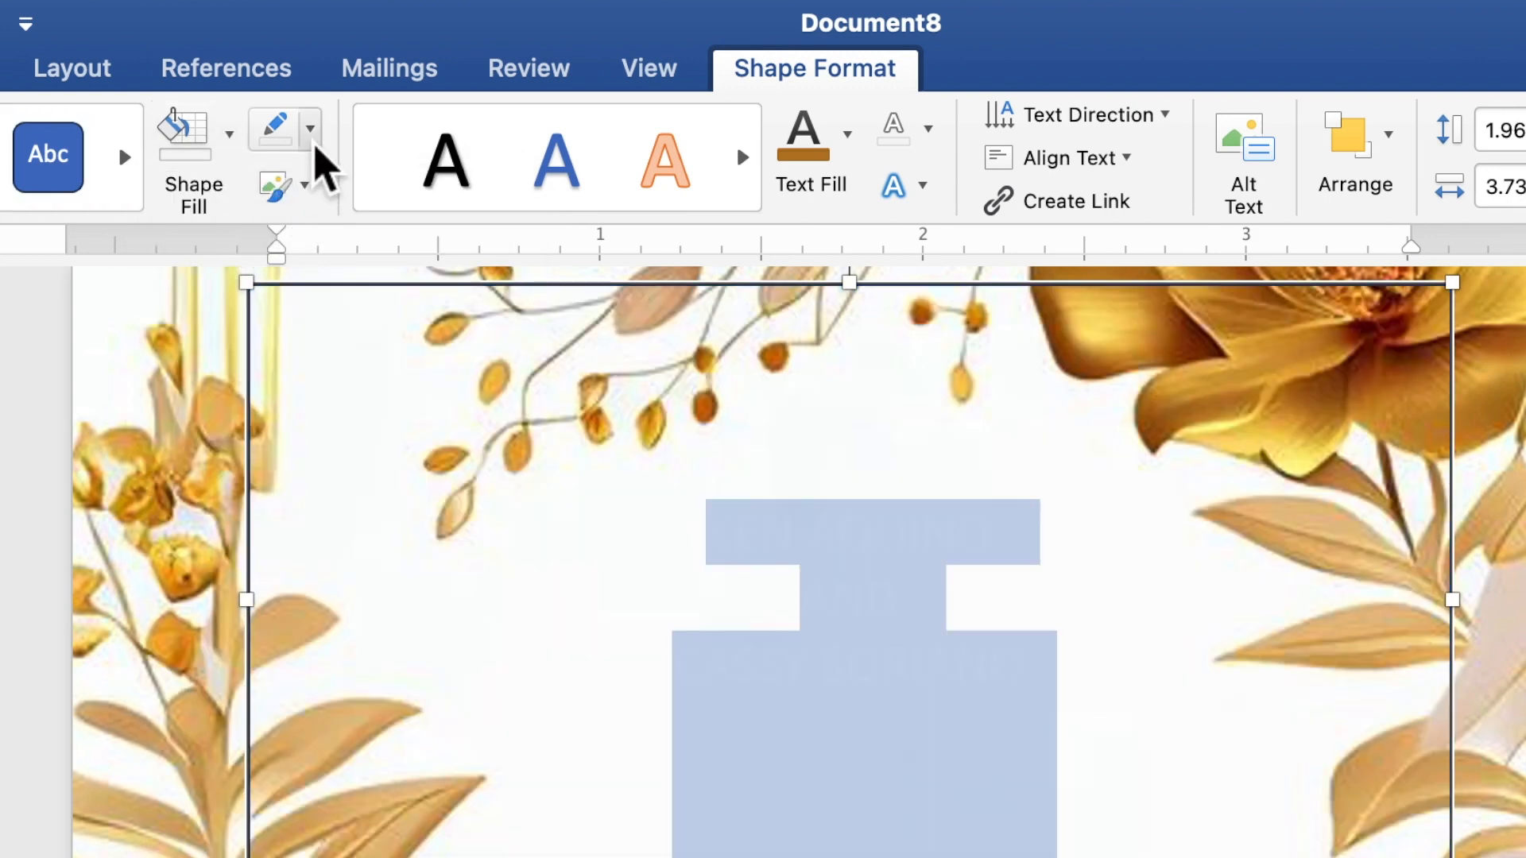
pyautogui.click(312, 143)
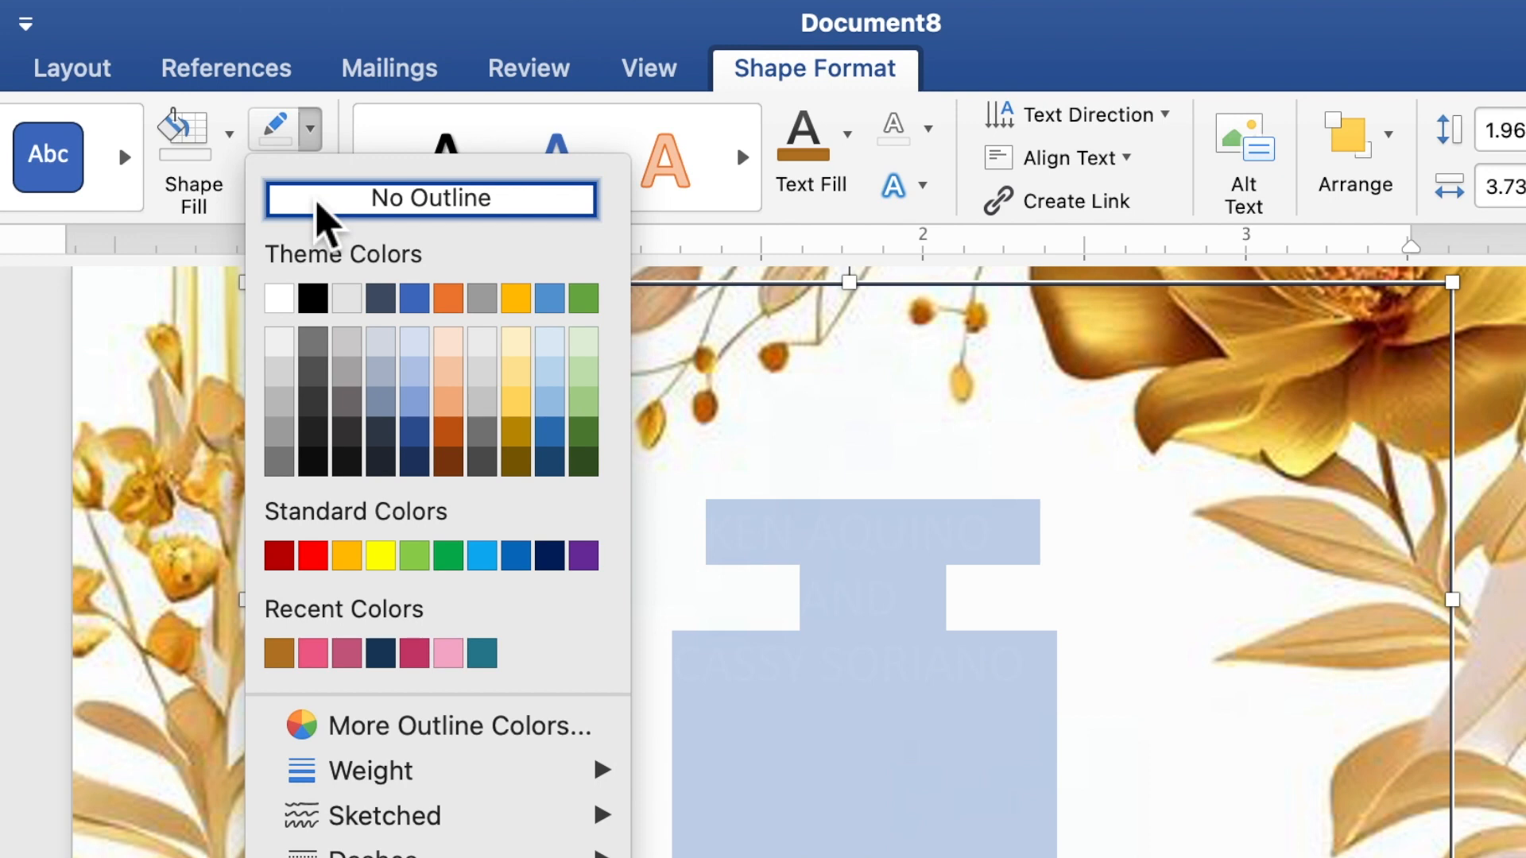
pyautogui.click(318, 203)
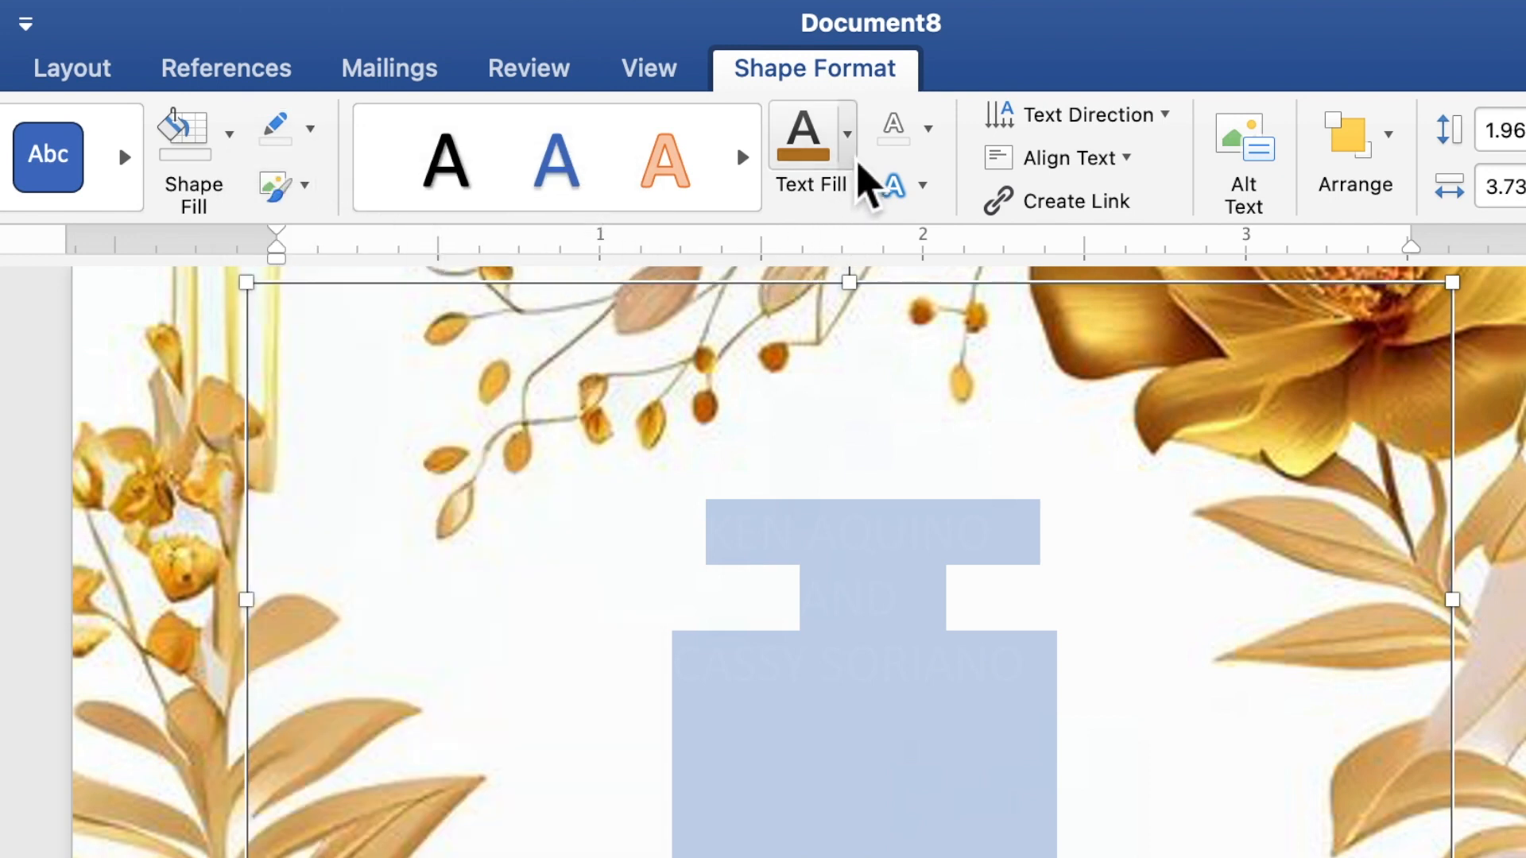
# Step: Colour the selected names brown using the recent brown swatch
pyautogui.click(855, 159)
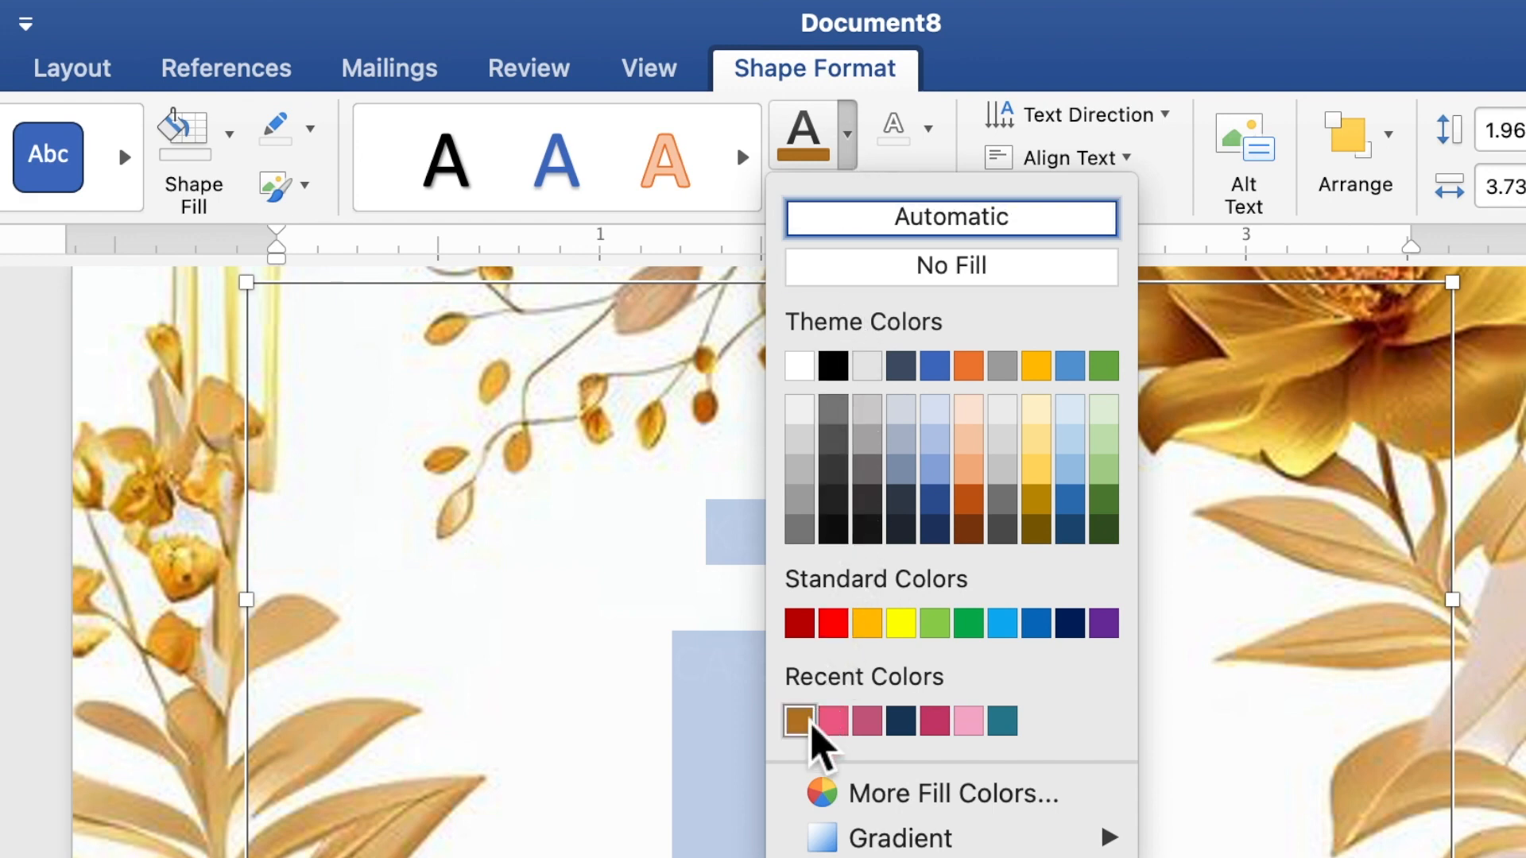
pyautogui.click(799, 720)
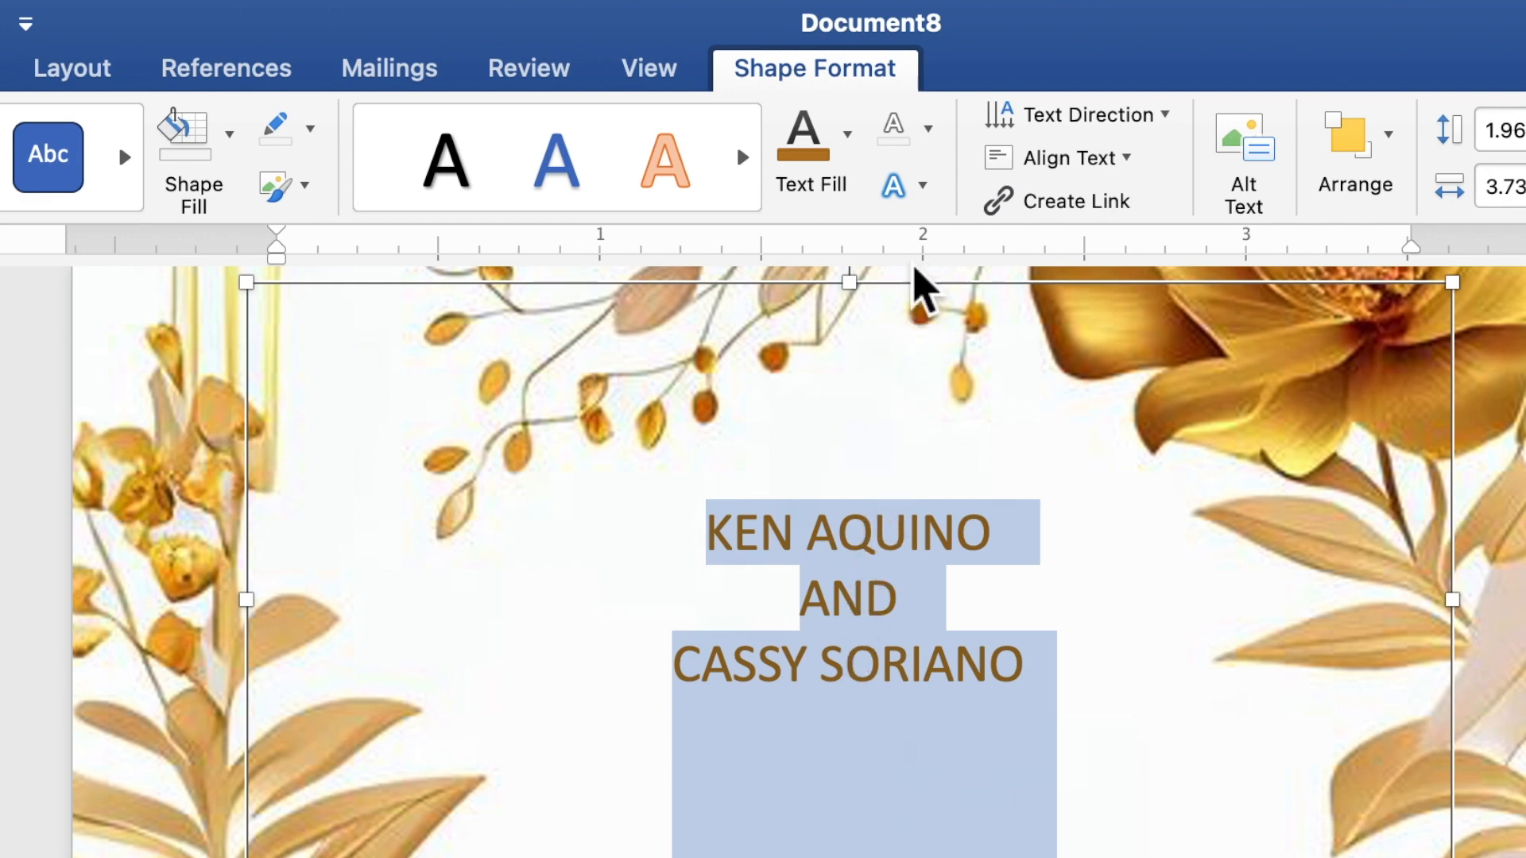
pyautogui.click(925, 199)
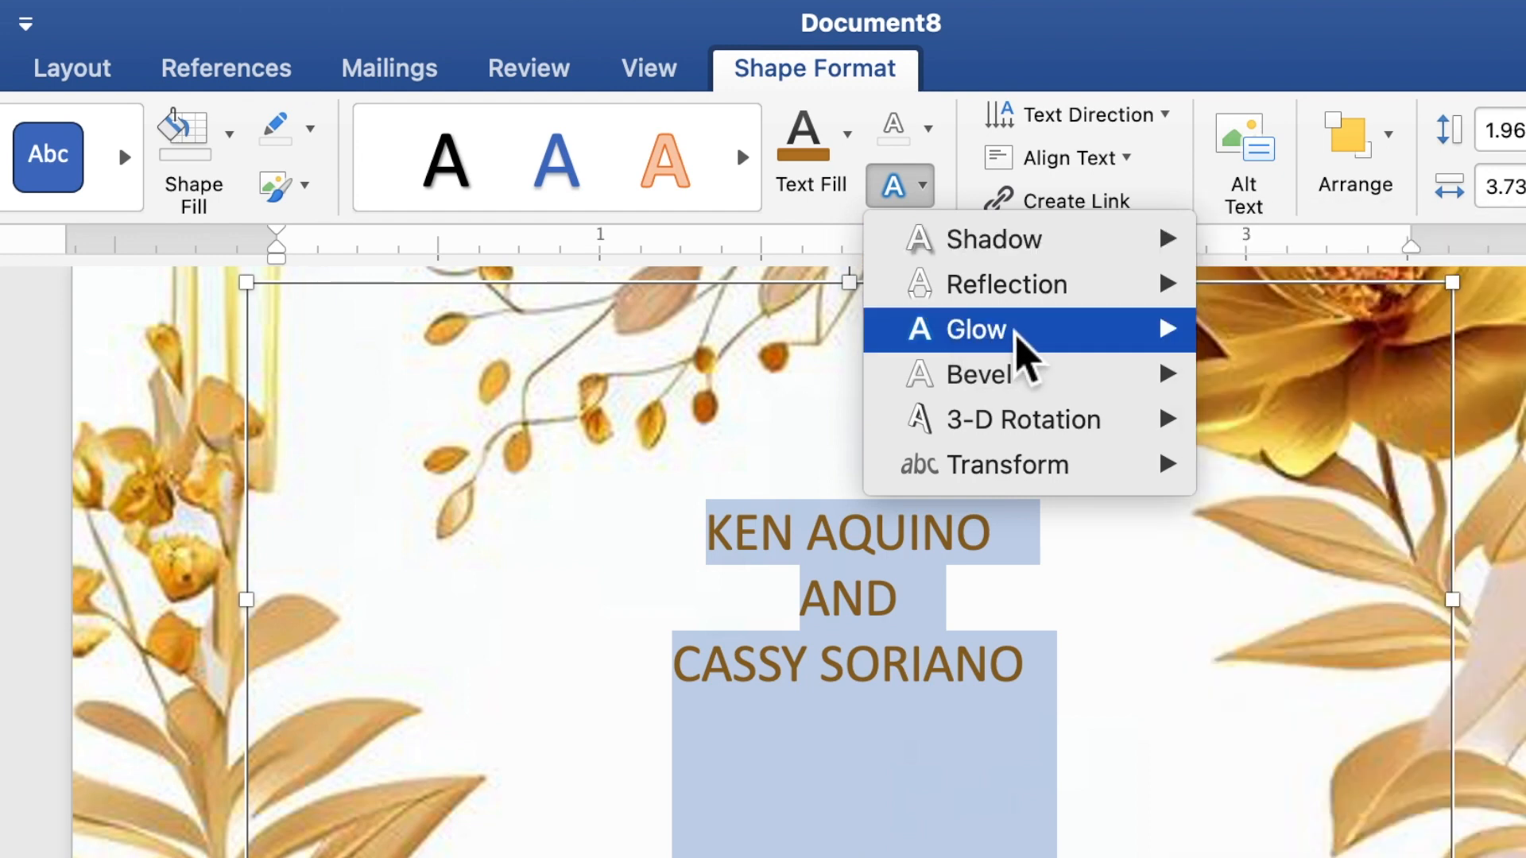
# Step: Apply a white glow text effect to the couple's names
pyautogui.moveTo(1165, 332)
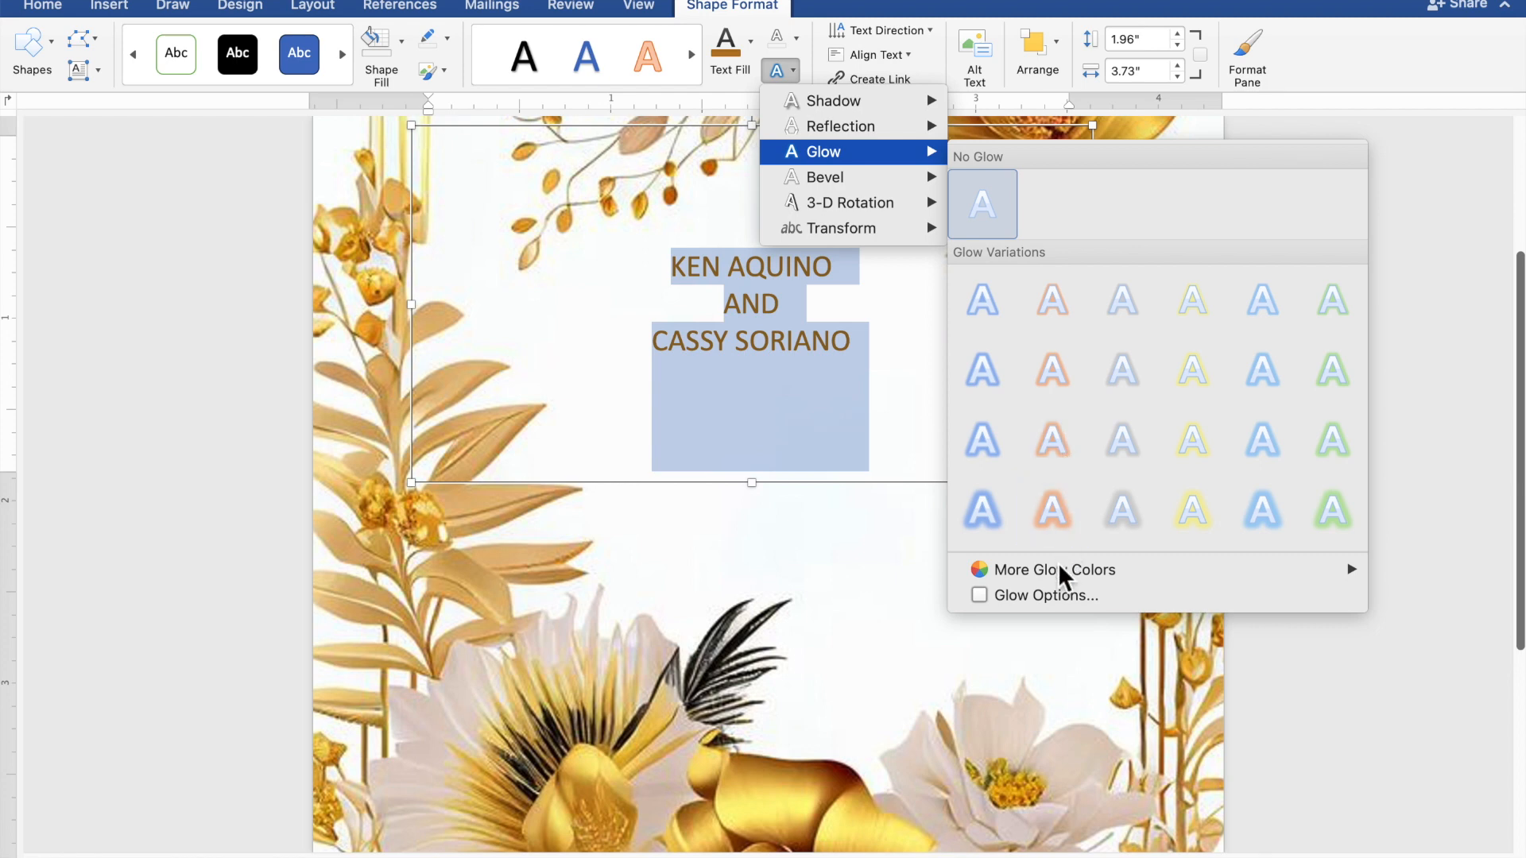
pyautogui.moveTo(1057, 565)
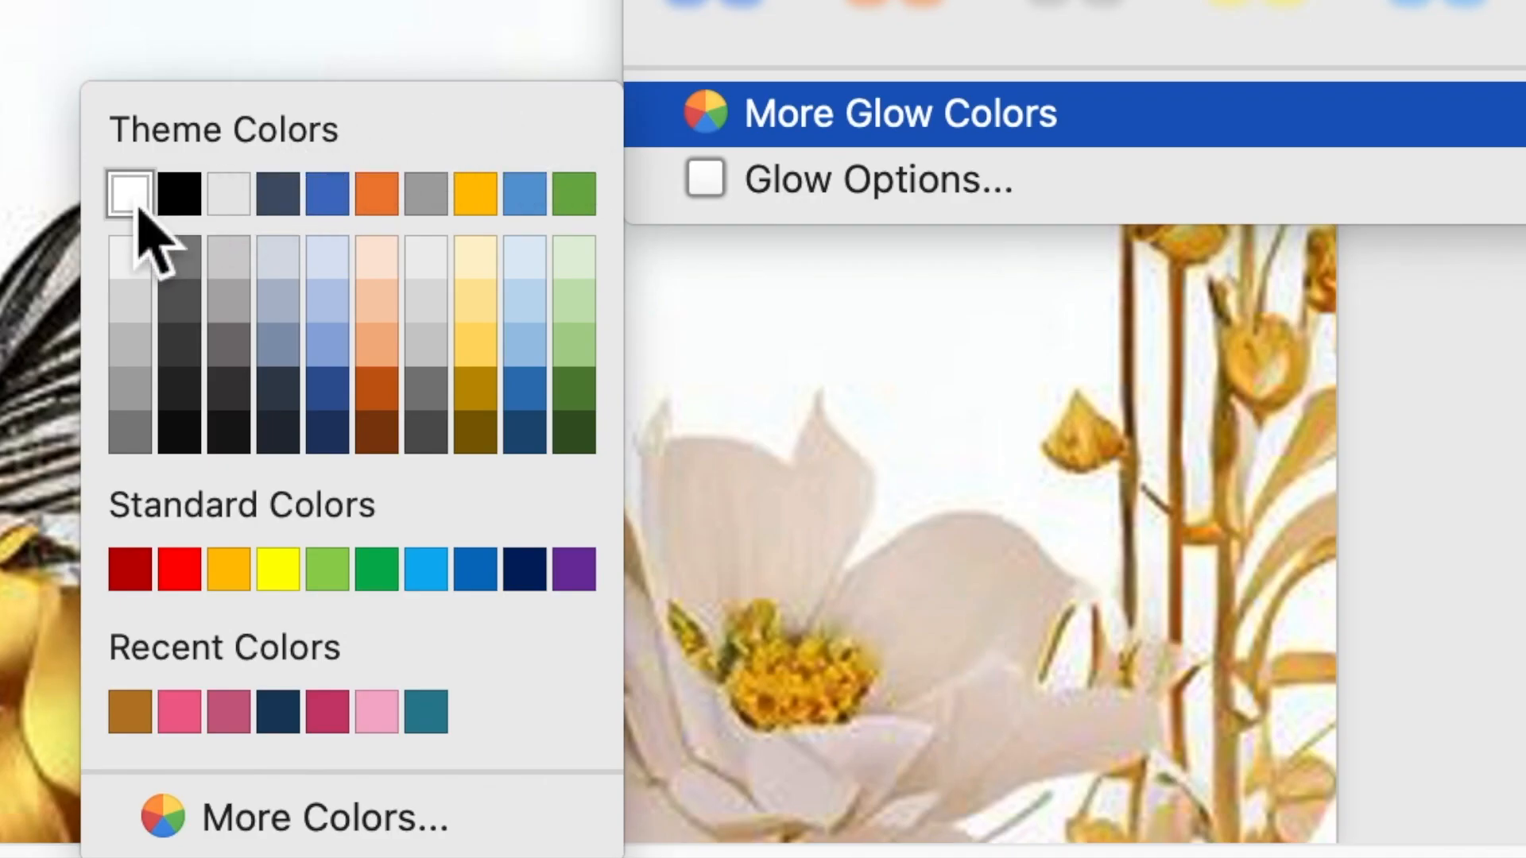
pyautogui.click(135, 201)
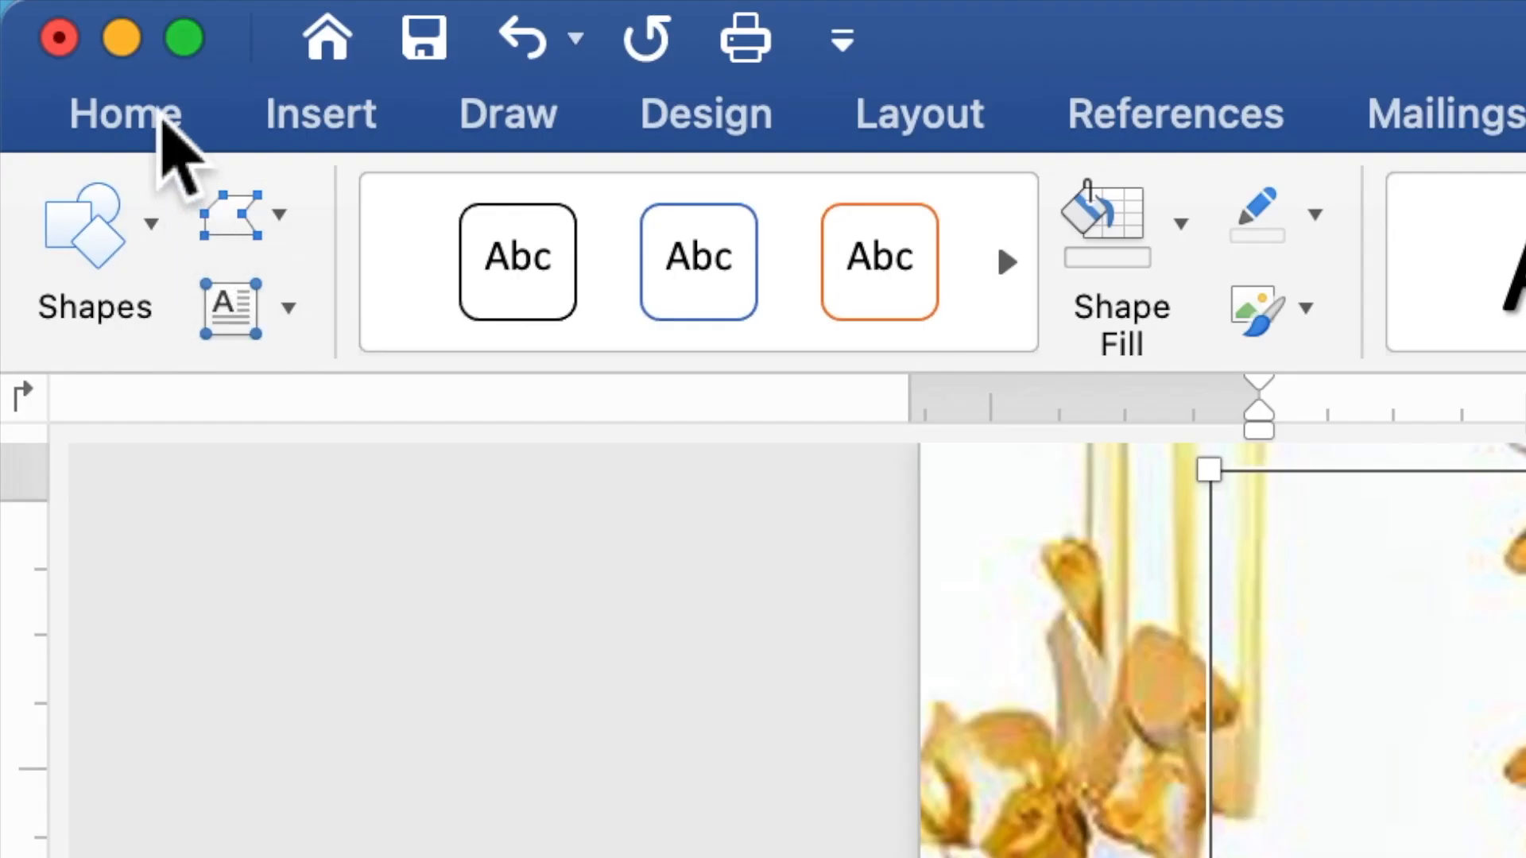
# Step: Change the name lines to Times New Roman at font size 10
pyautogui.click(163, 117)
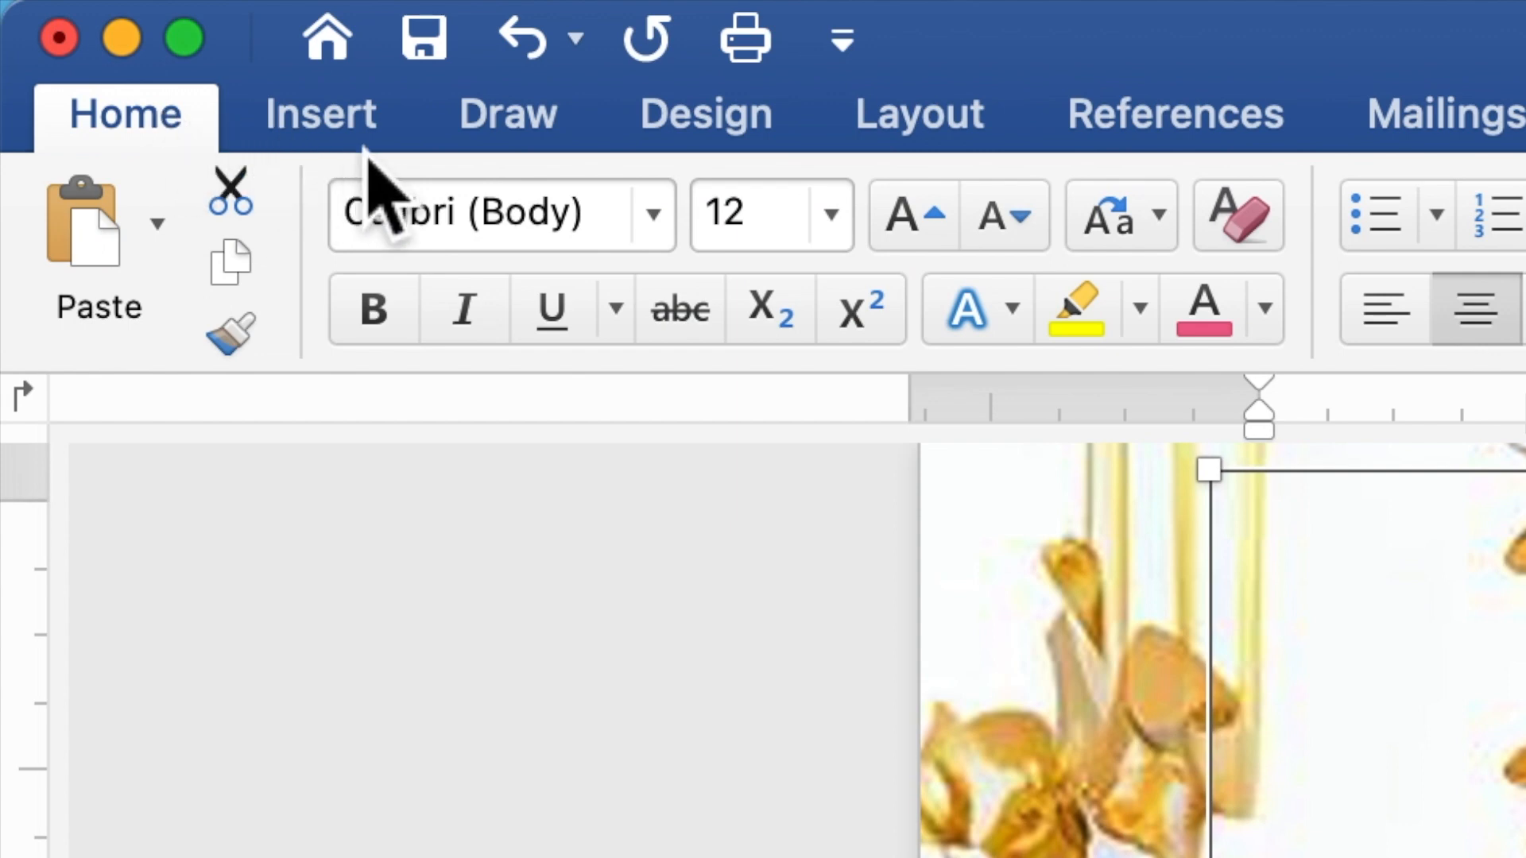
pyautogui.click(667, 223)
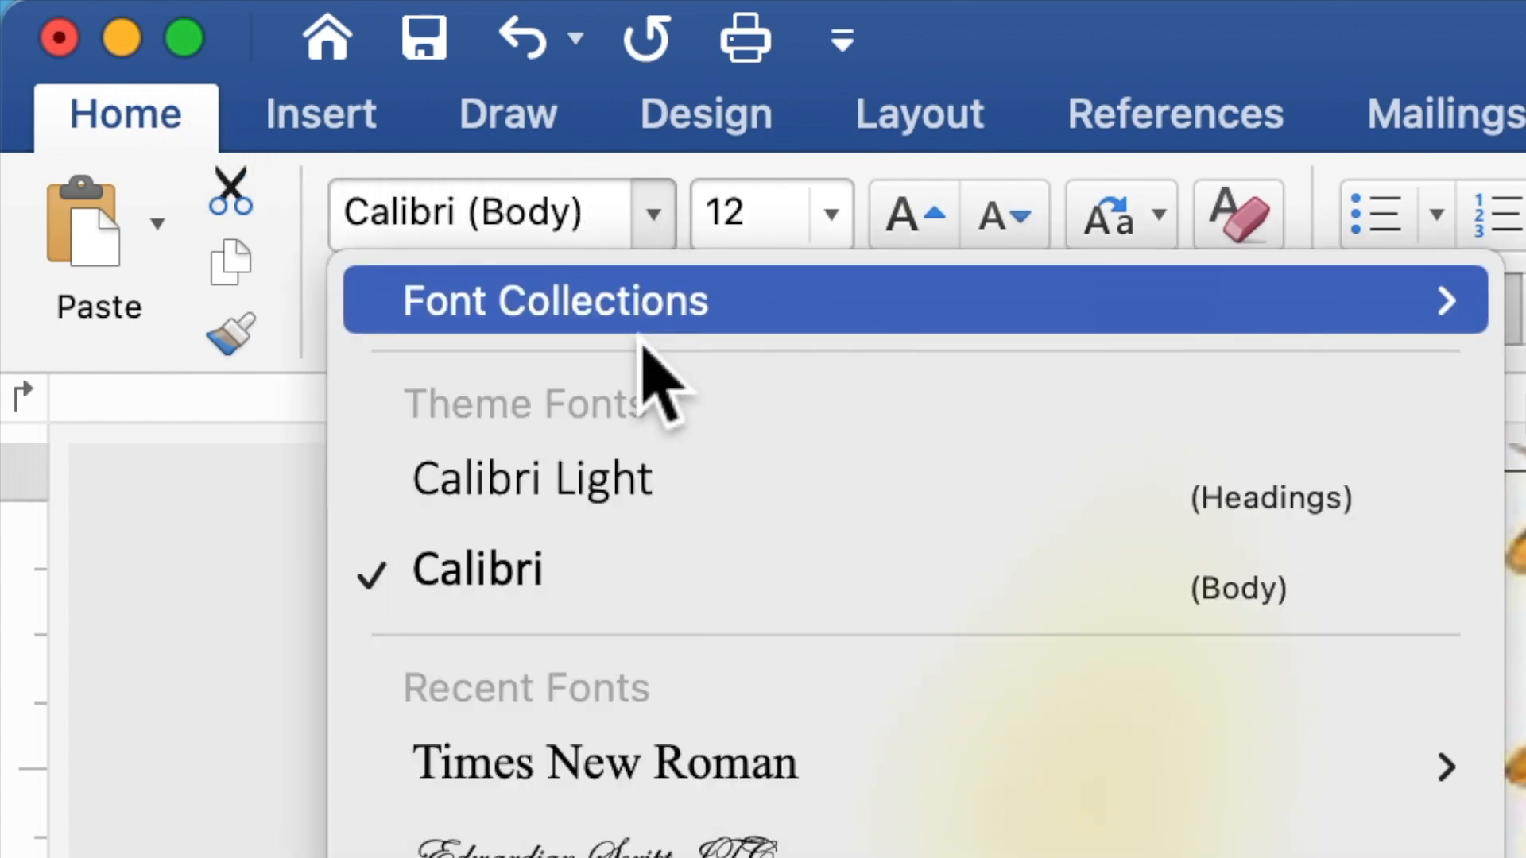
pyautogui.moveTo(616, 771)
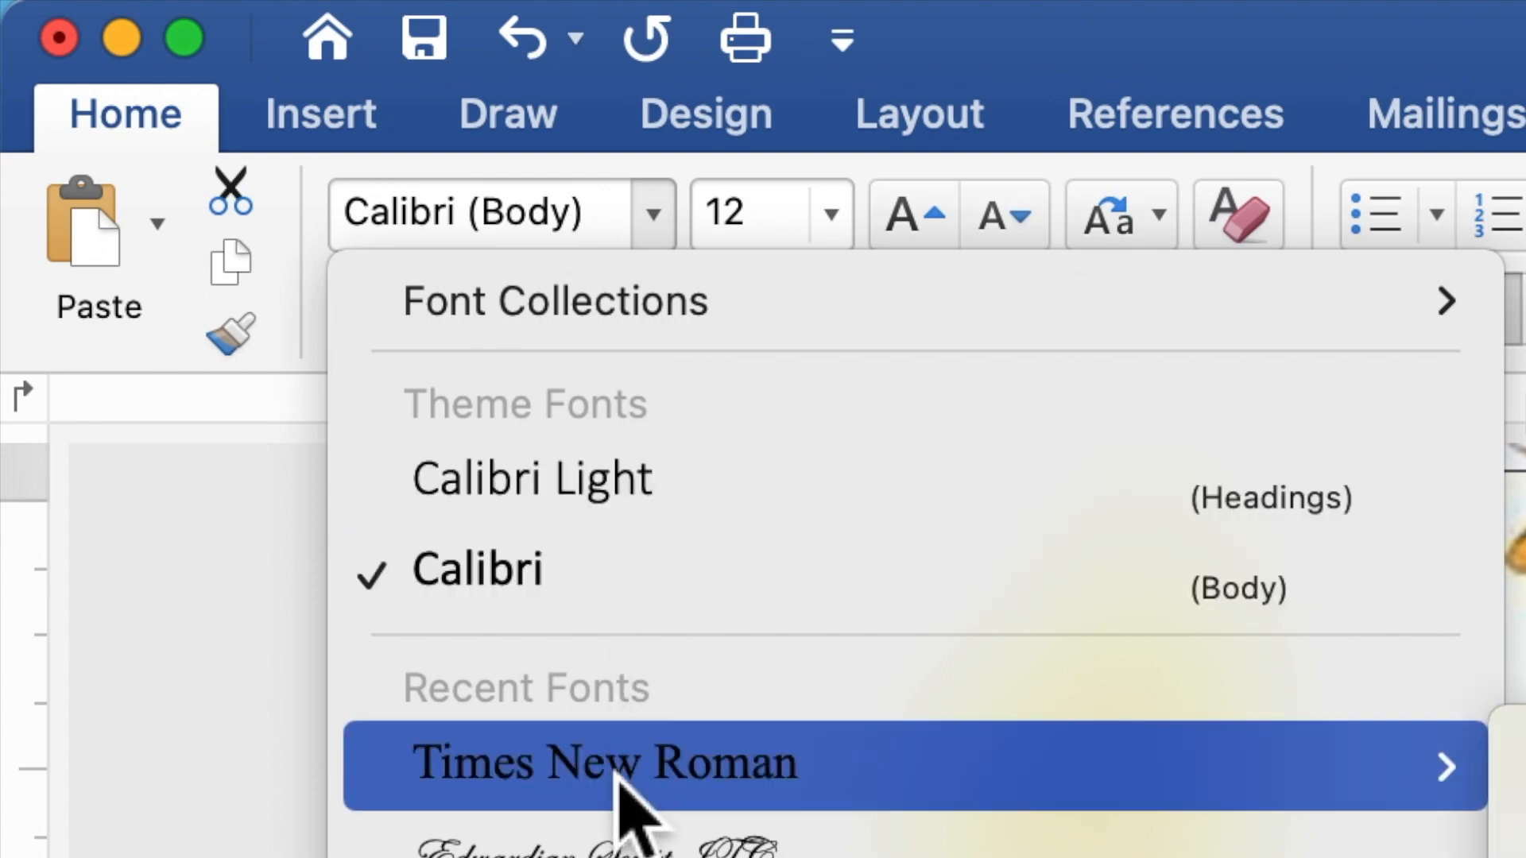
pyautogui.click(616, 767)
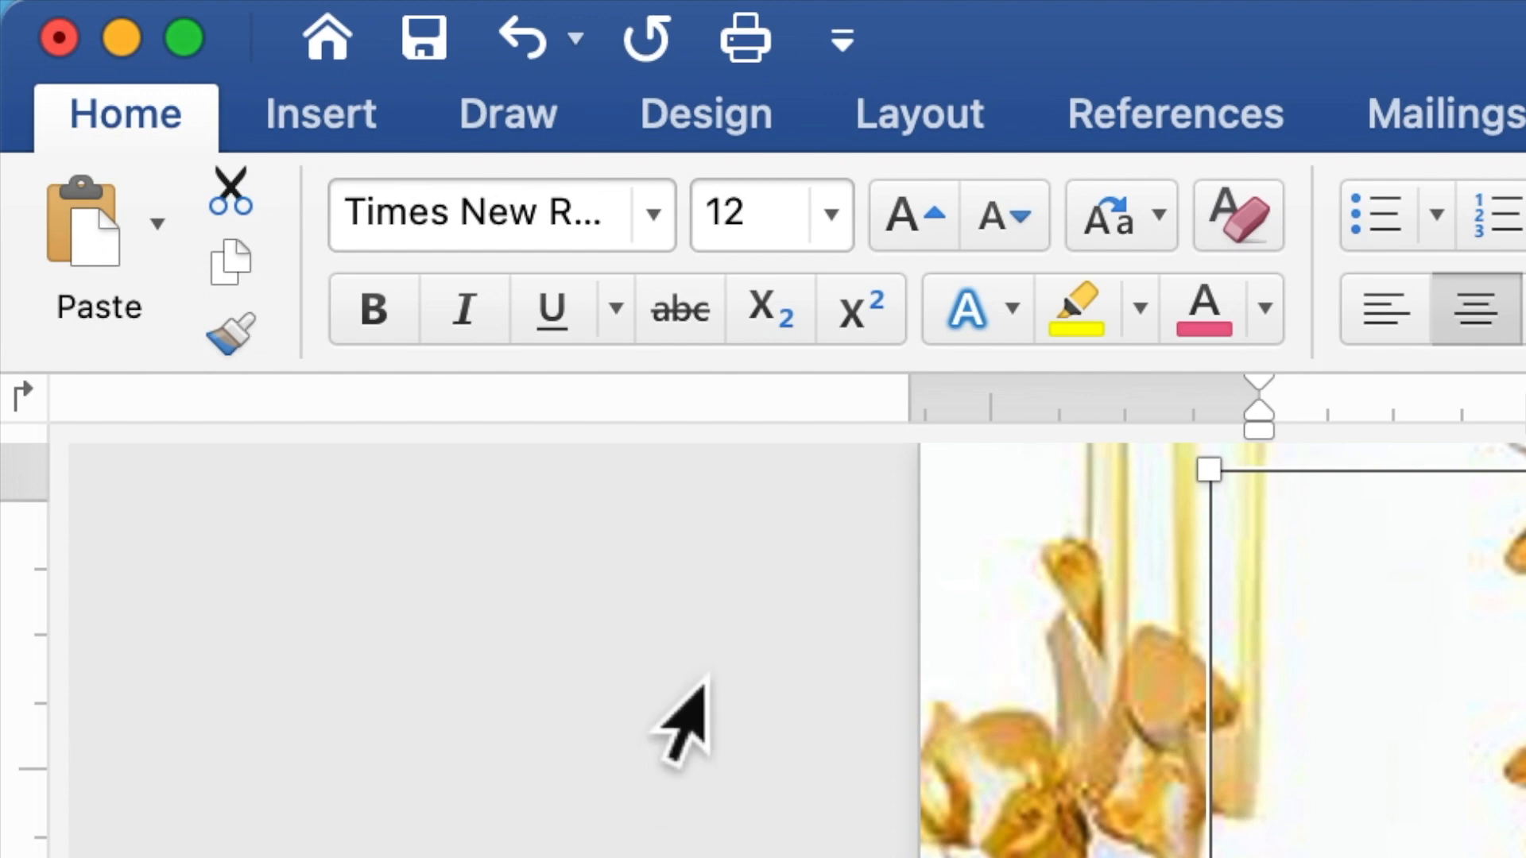
pyautogui.moveTo(751, 232); pyautogui.dragTo(715, 231)
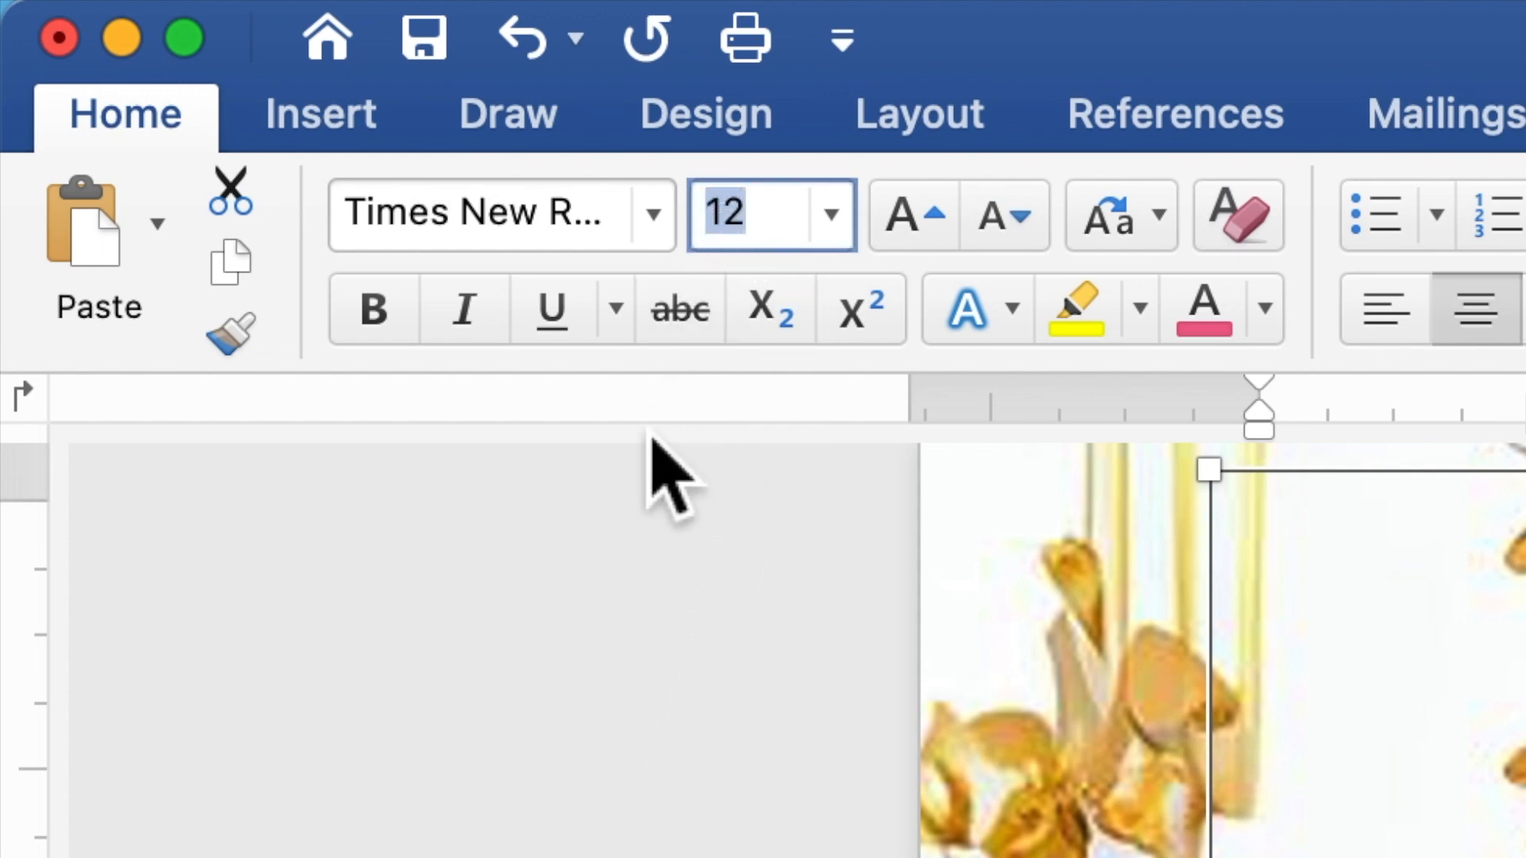
pyautogui.write('1')
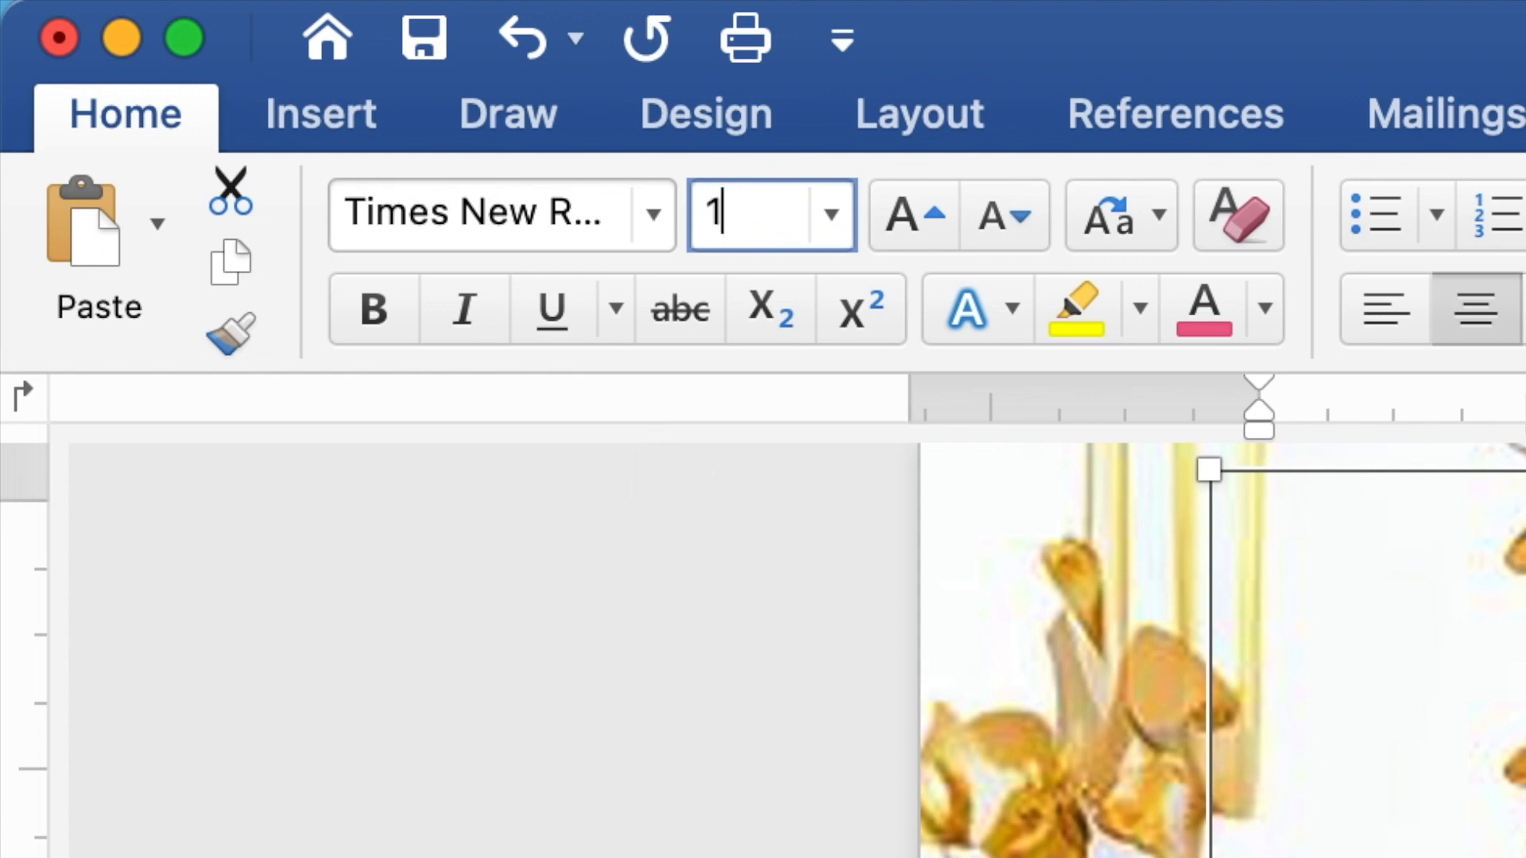
pyautogui.press('Return')
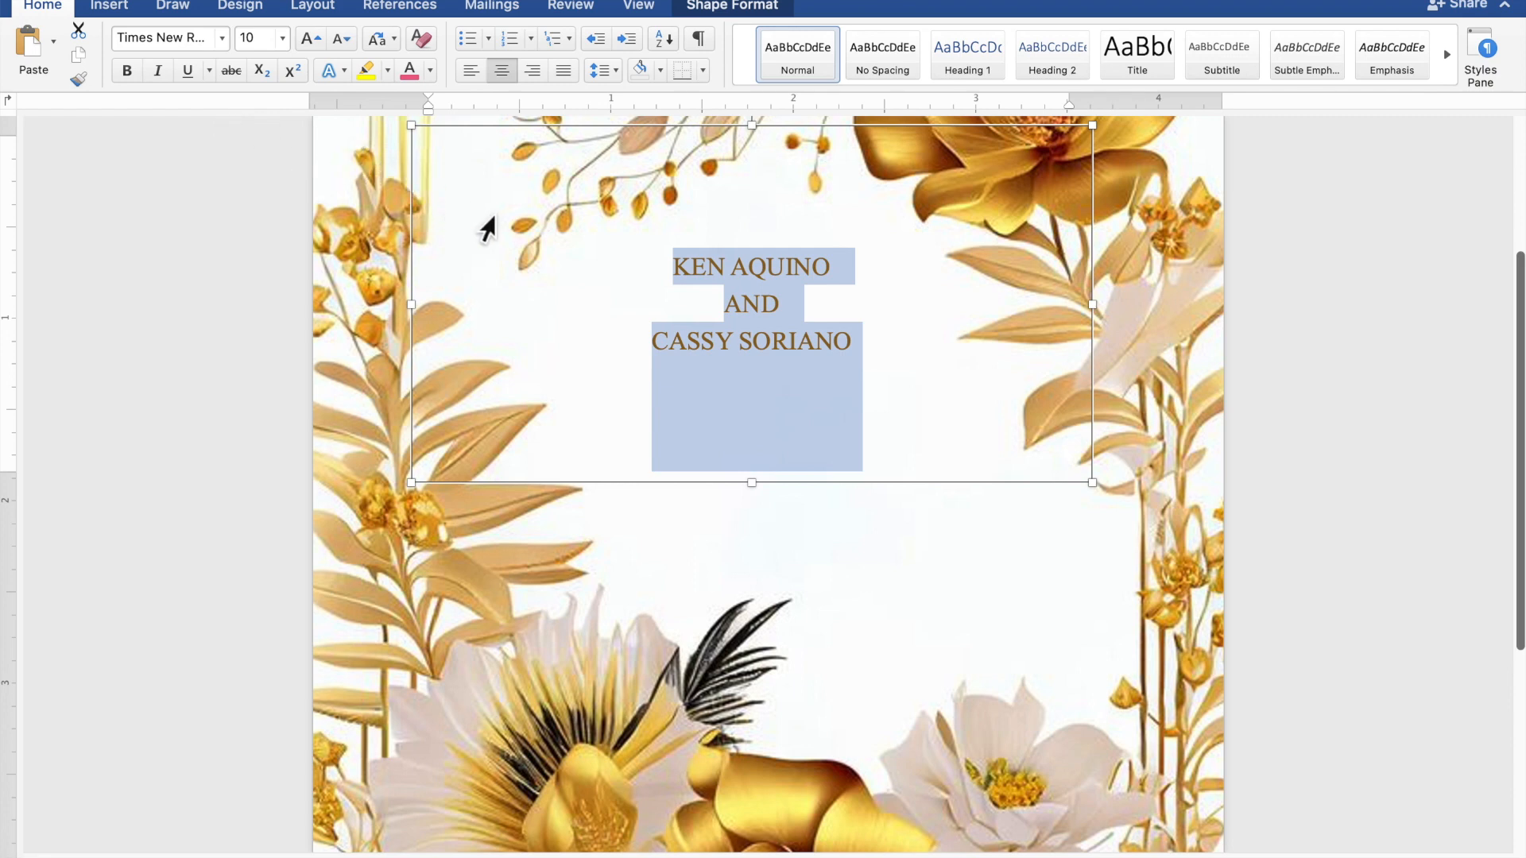
# Step: Make both name lines bold at size 25, leaving the AND line small
pyautogui.moveTo(857, 350); pyautogui.dragTo(707, 350)
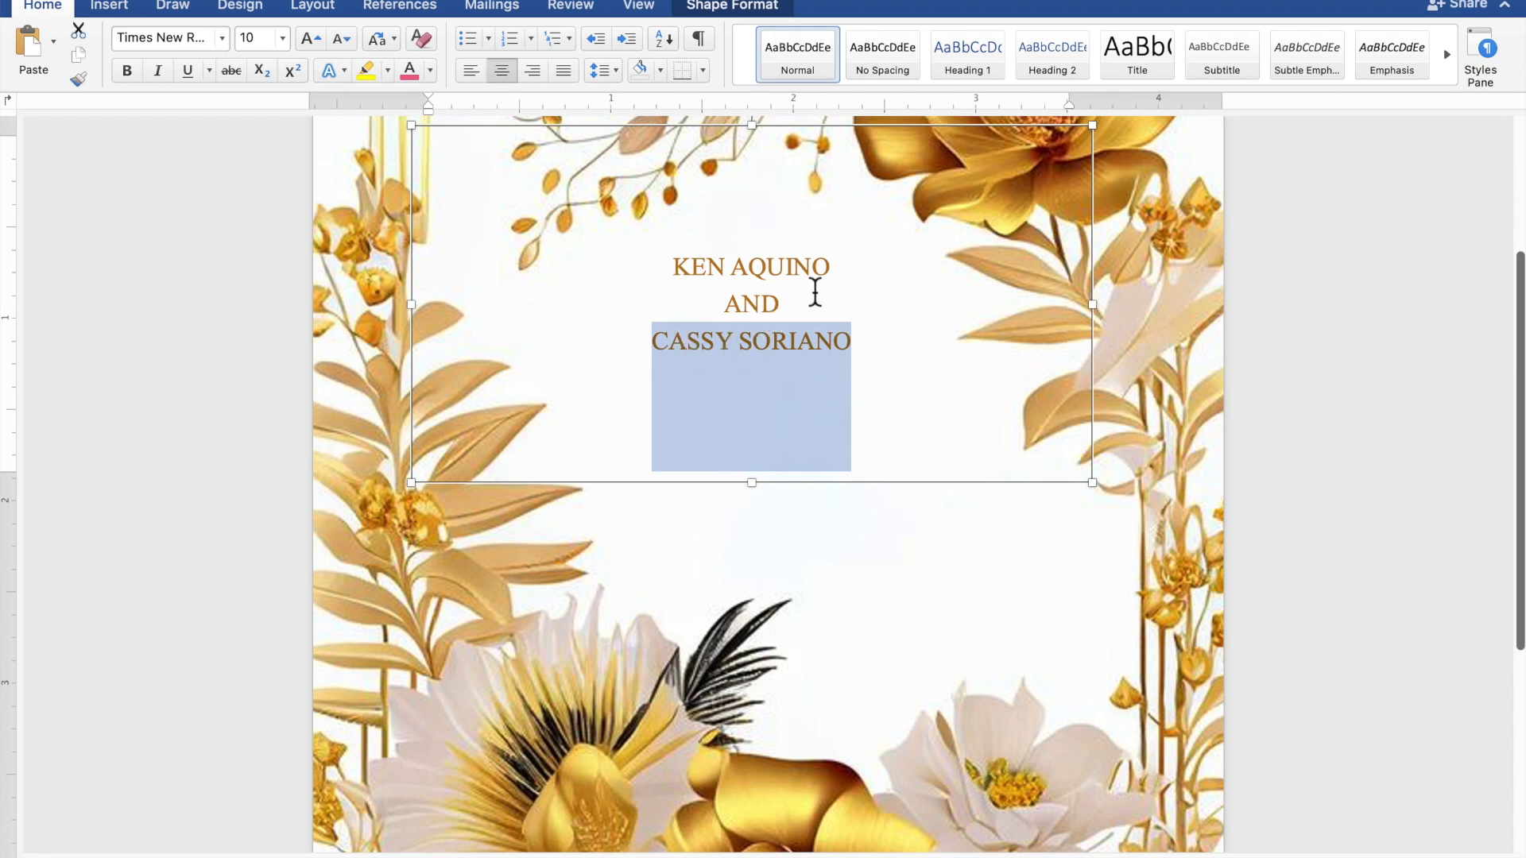
pyautogui.moveTo(823, 271); pyautogui.dragTo(692, 274)
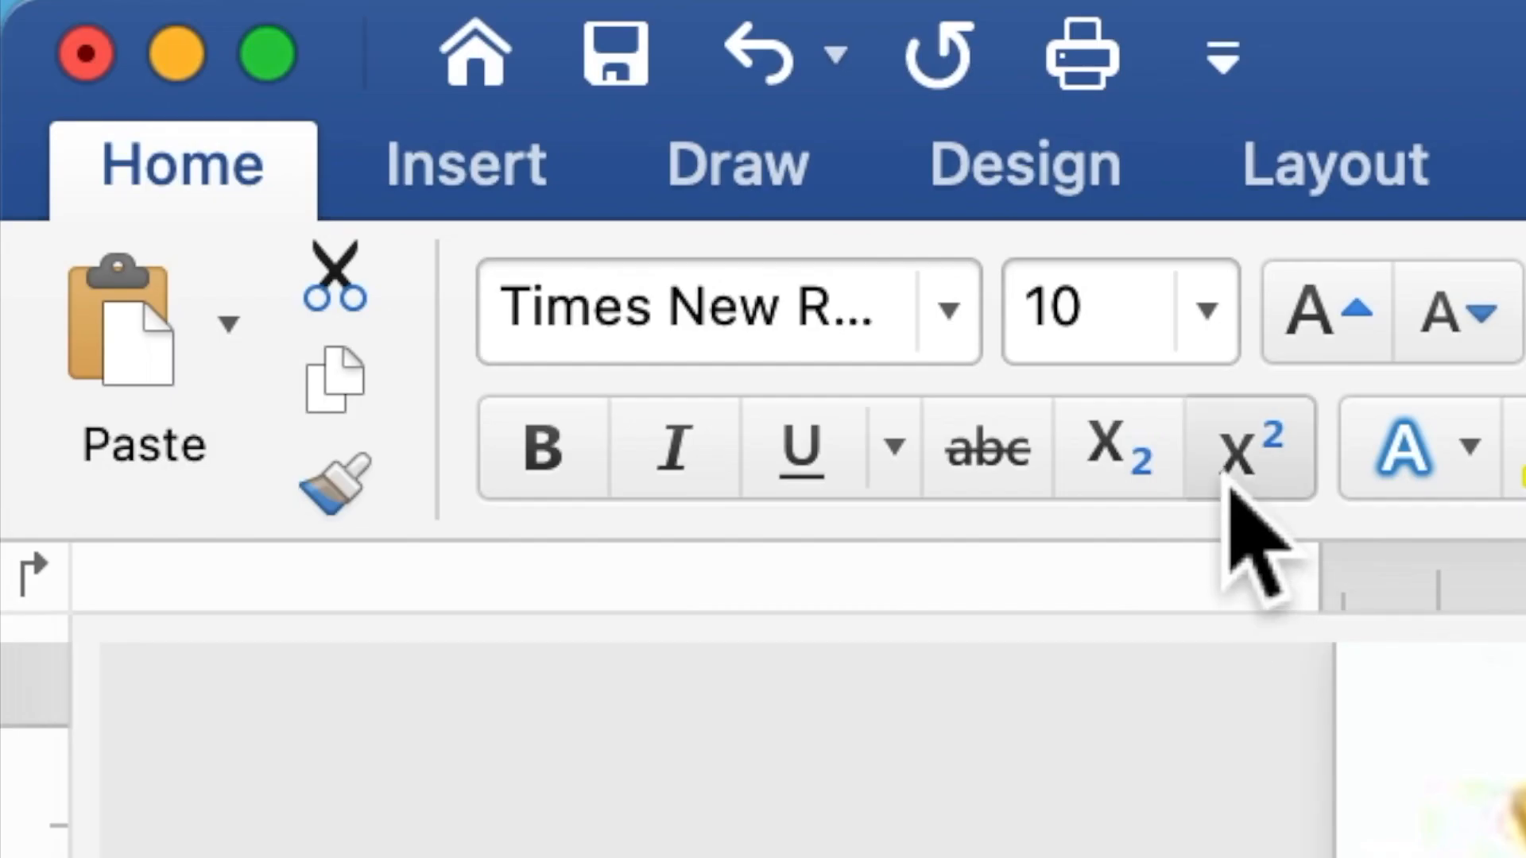
pyautogui.click(252, 43)
pyautogui.moveTo(1077, 350); pyautogui.dragTo(1029, 340)
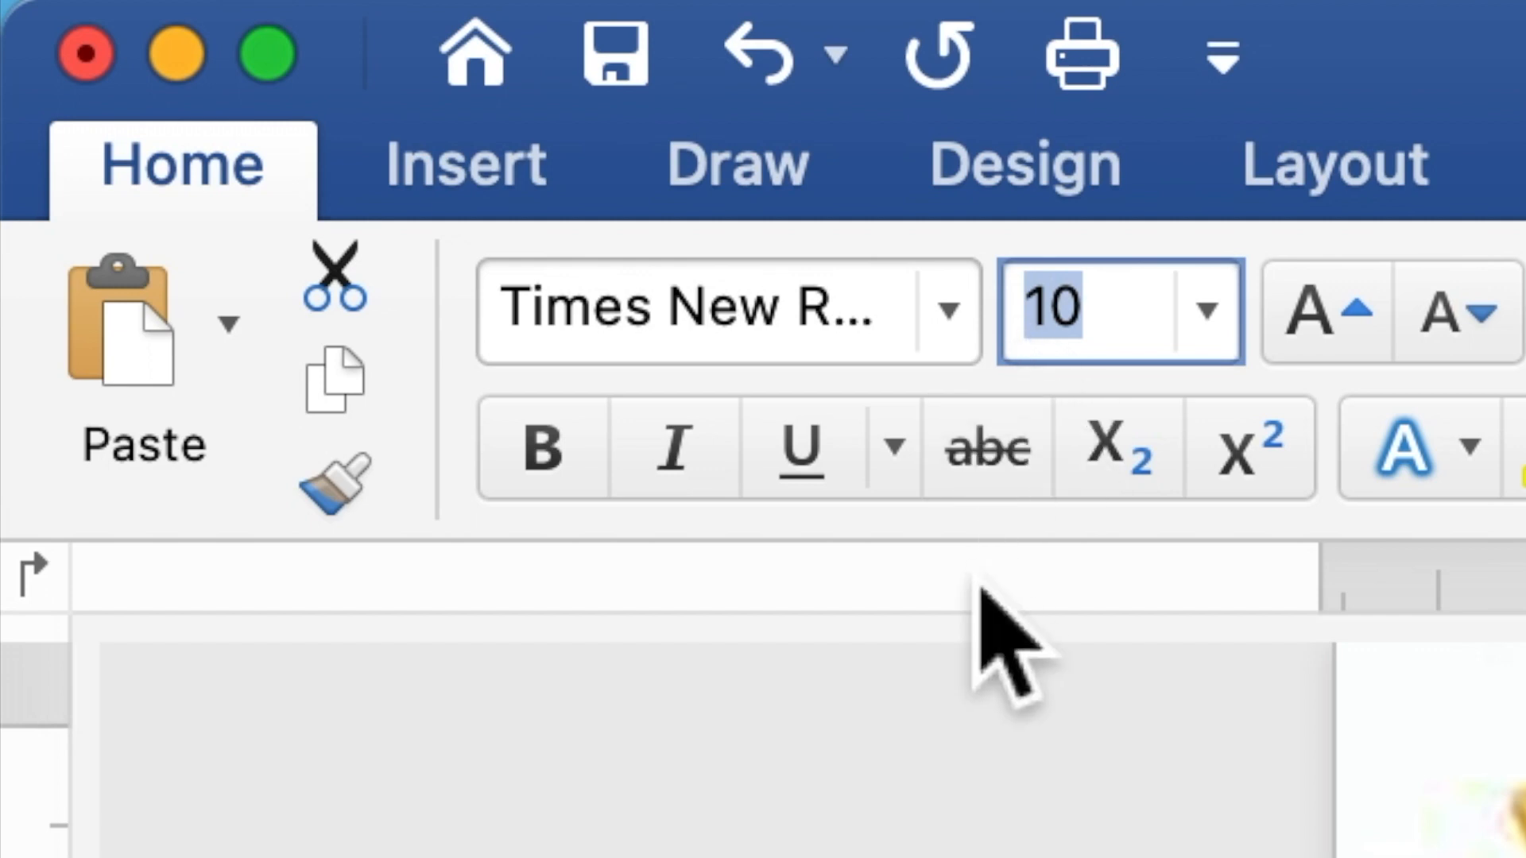
pyautogui.write('25')
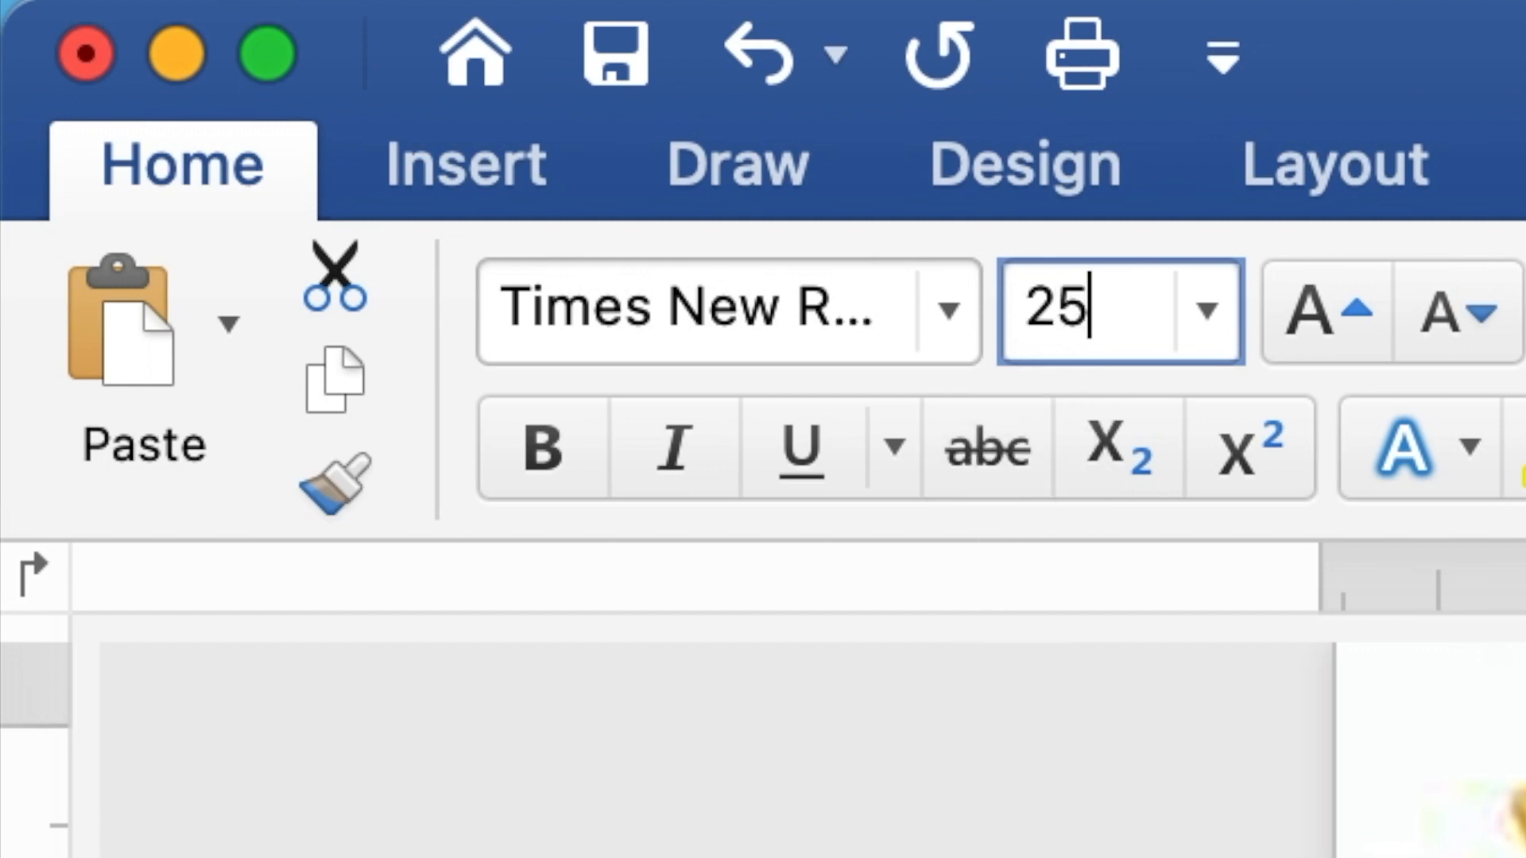
pyautogui.press('Return')
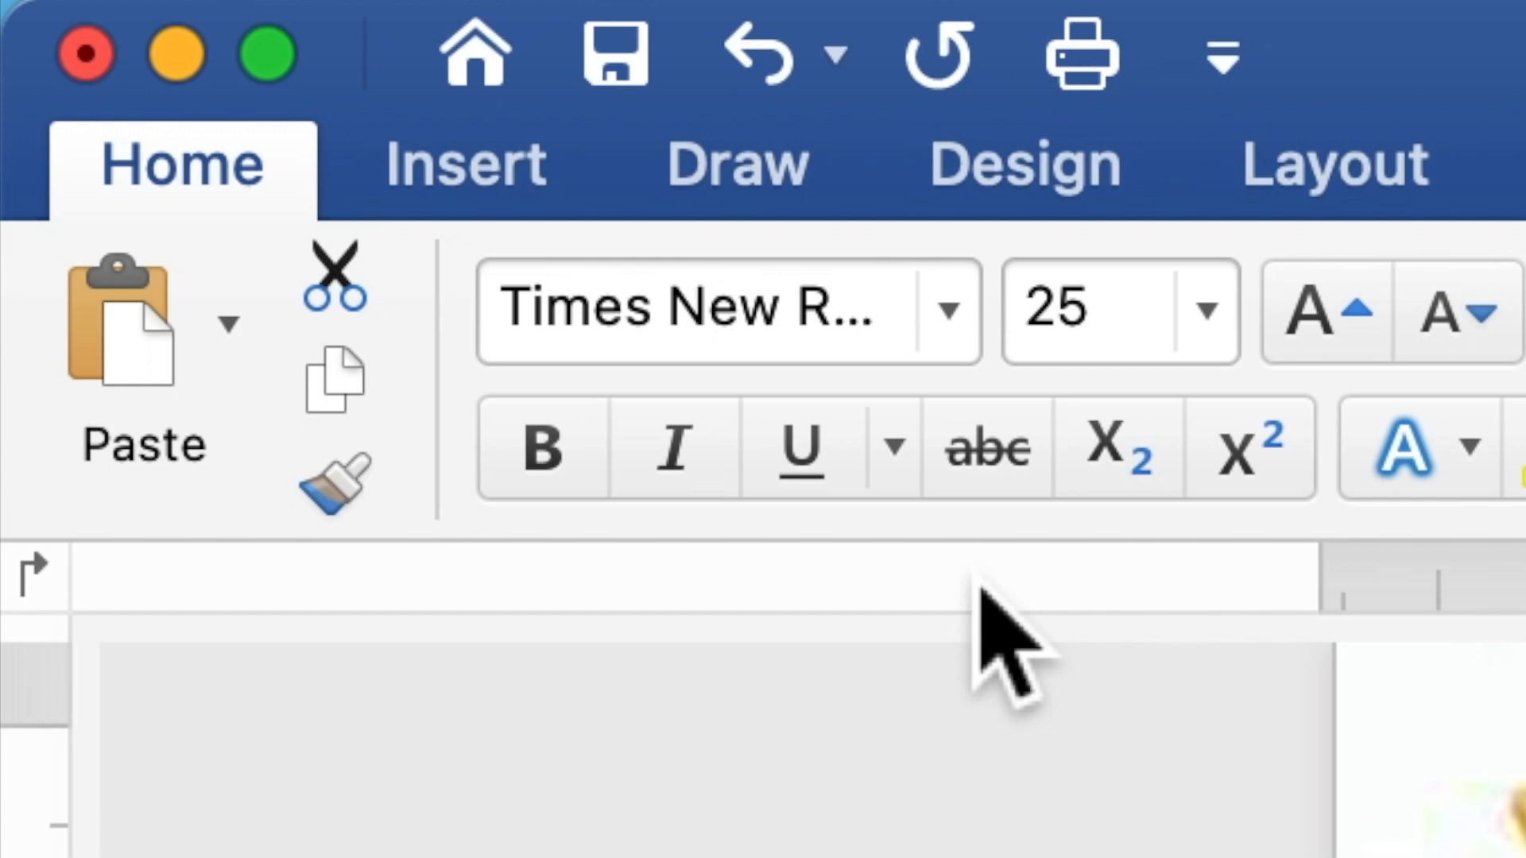
pyautogui.click(543, 447)
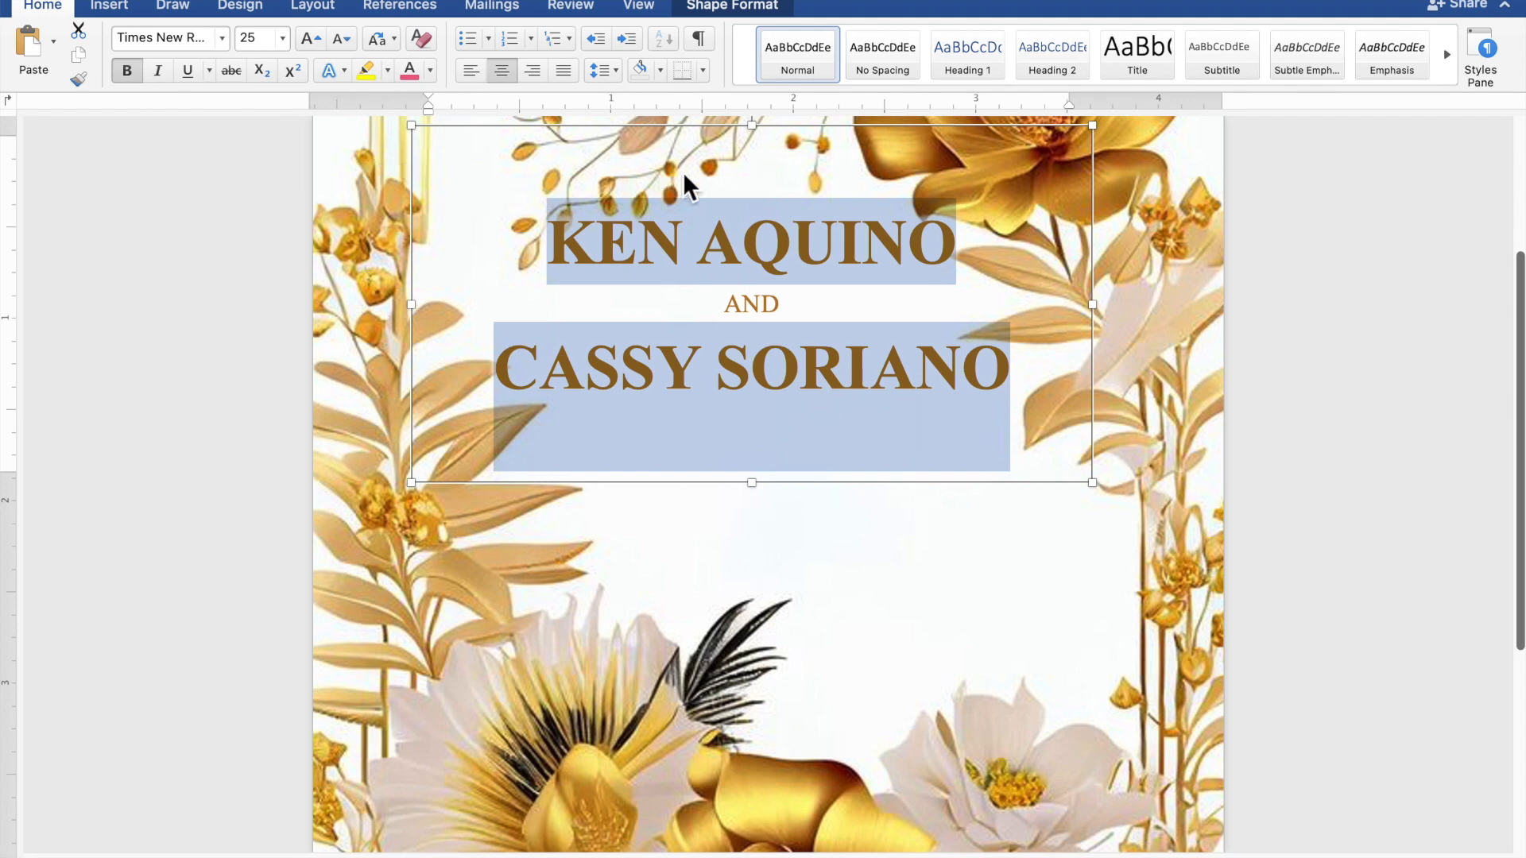
# Step: Move the names text box lower, then copy and paste a duplicate just below it
pyautogui.click(805, 143)
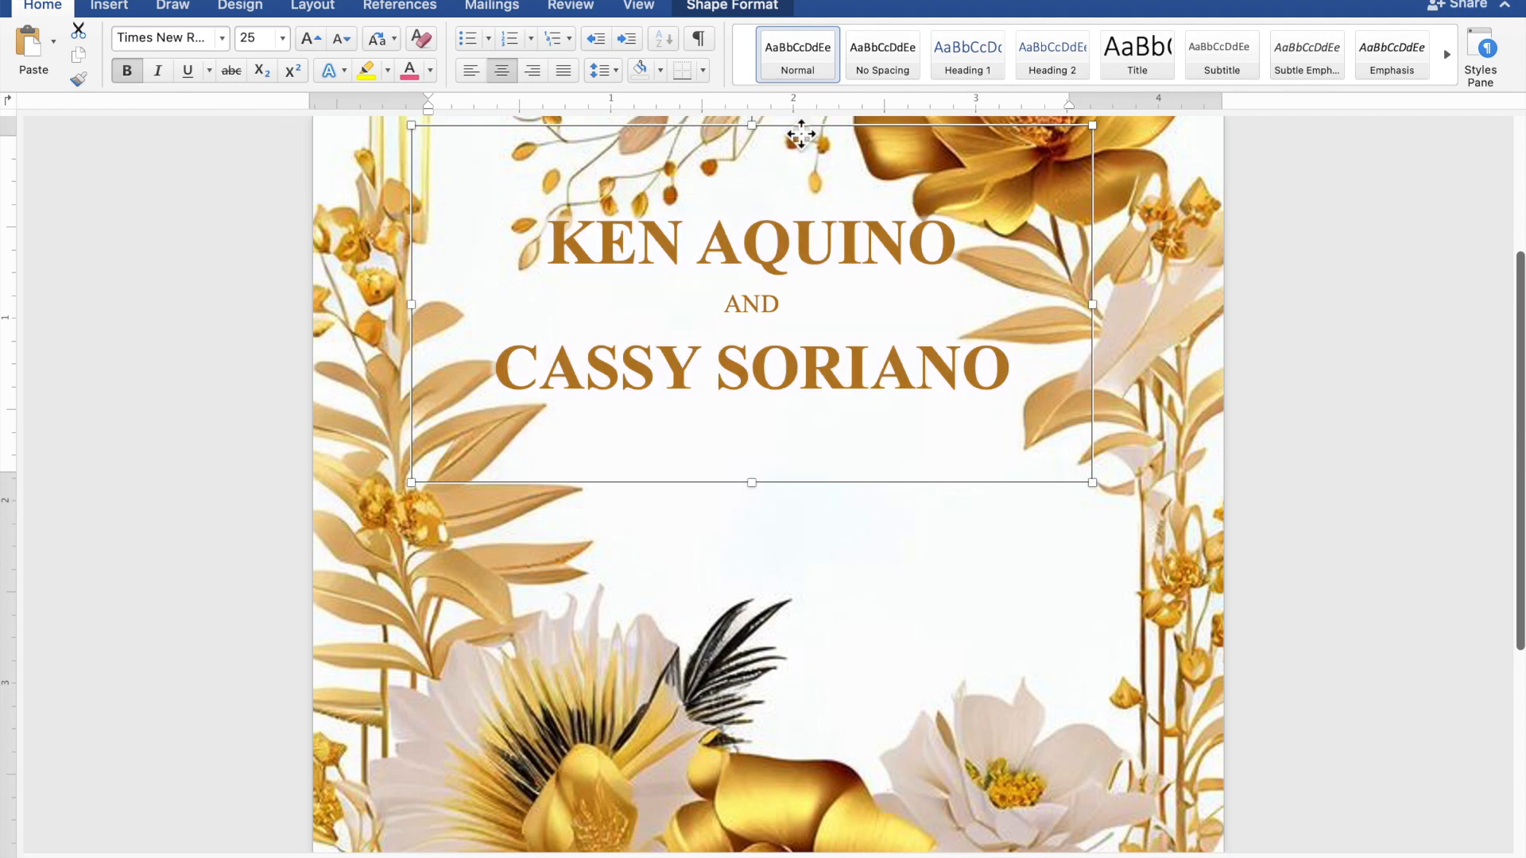
pyautogui.moveTo(802, 145); pyautogui.dragTo(812, 184)
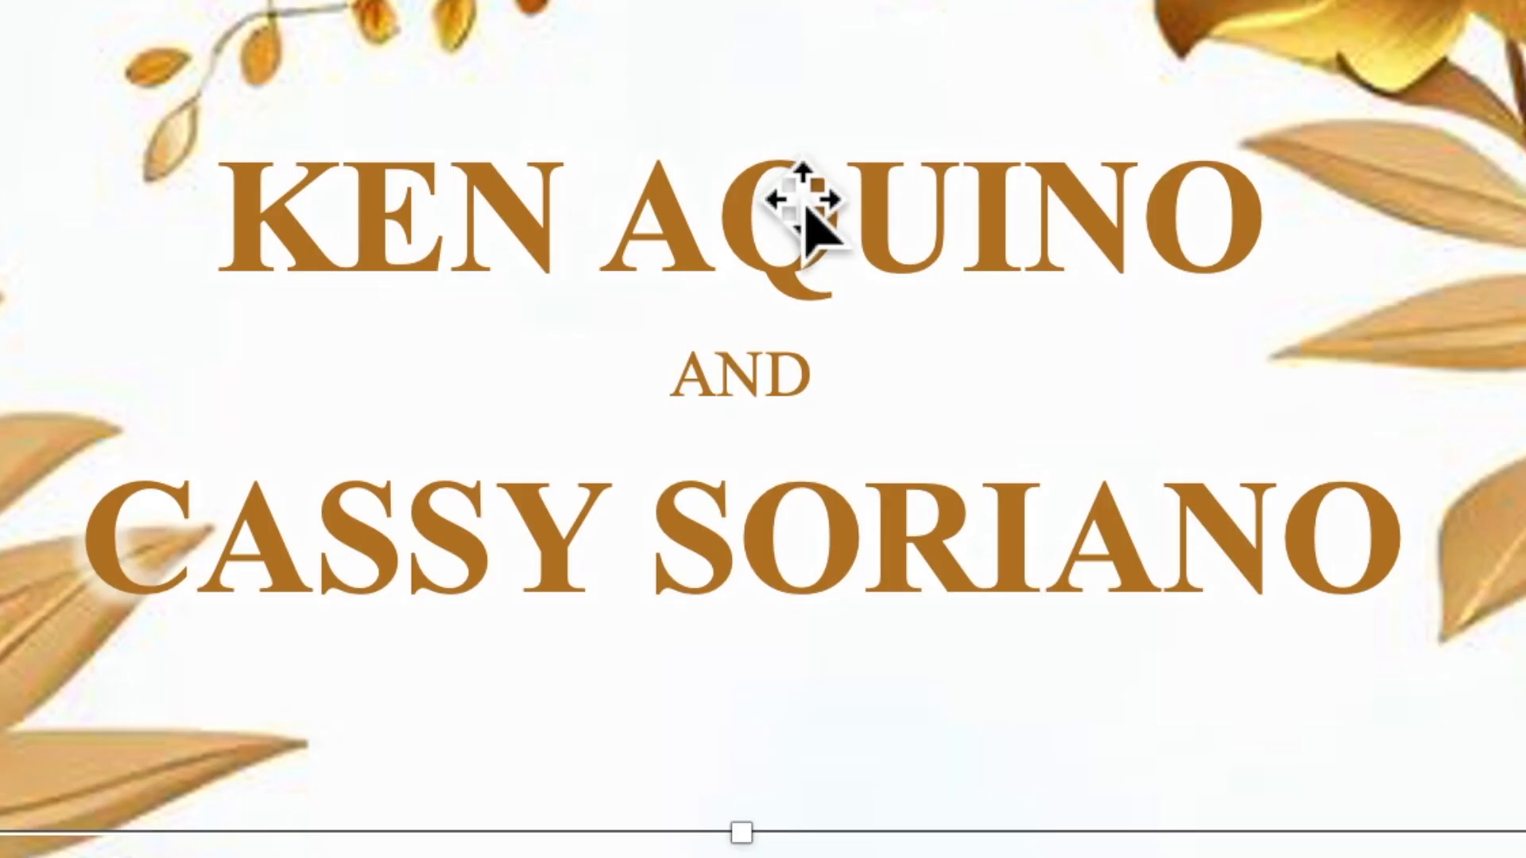
pyautogui.rightClick(780, 195)
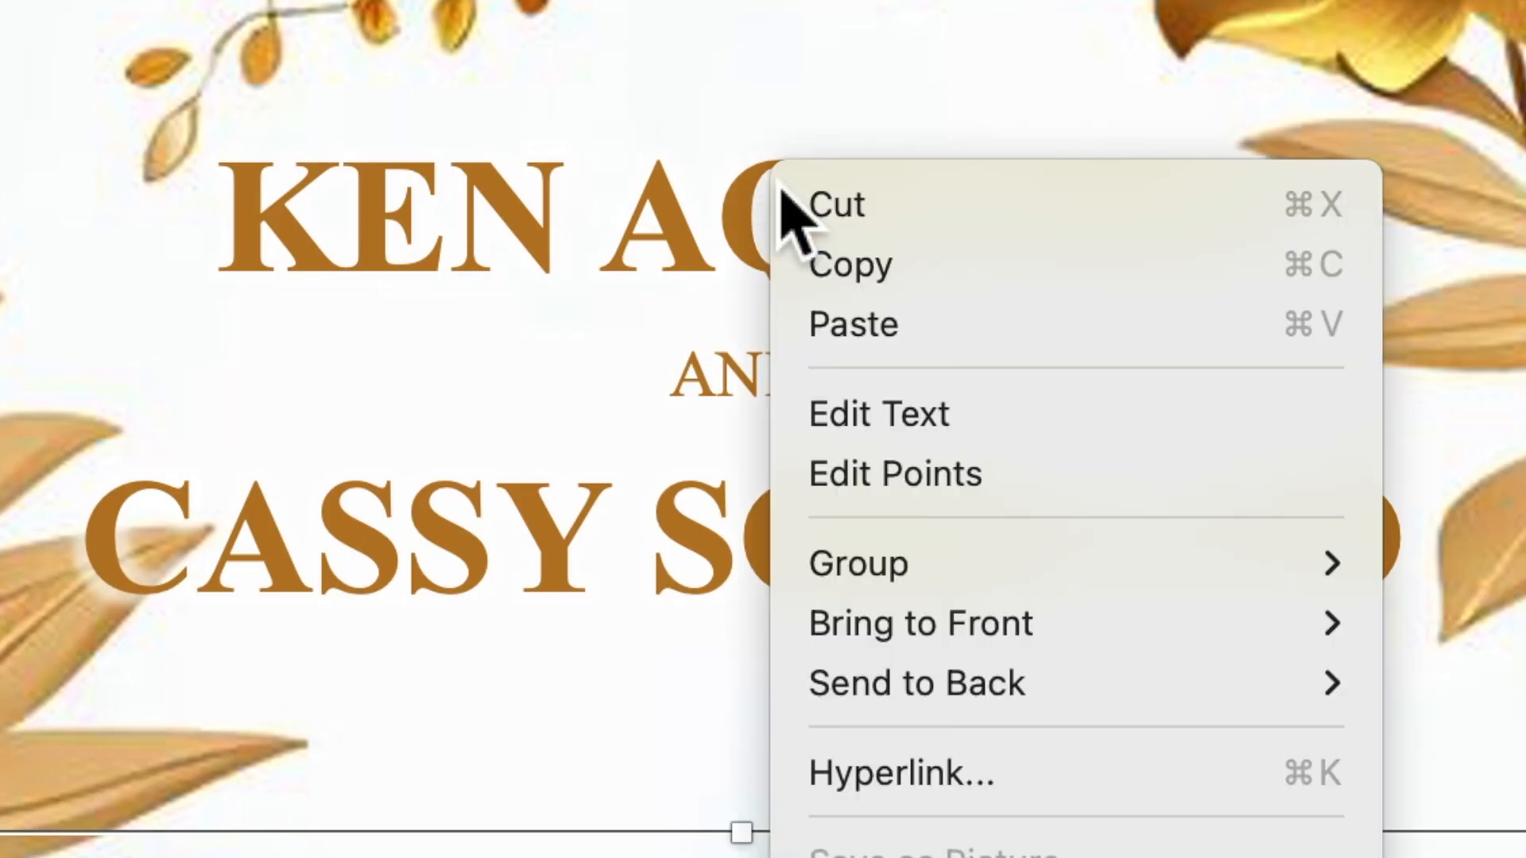
pyautogui.click(813, 280)
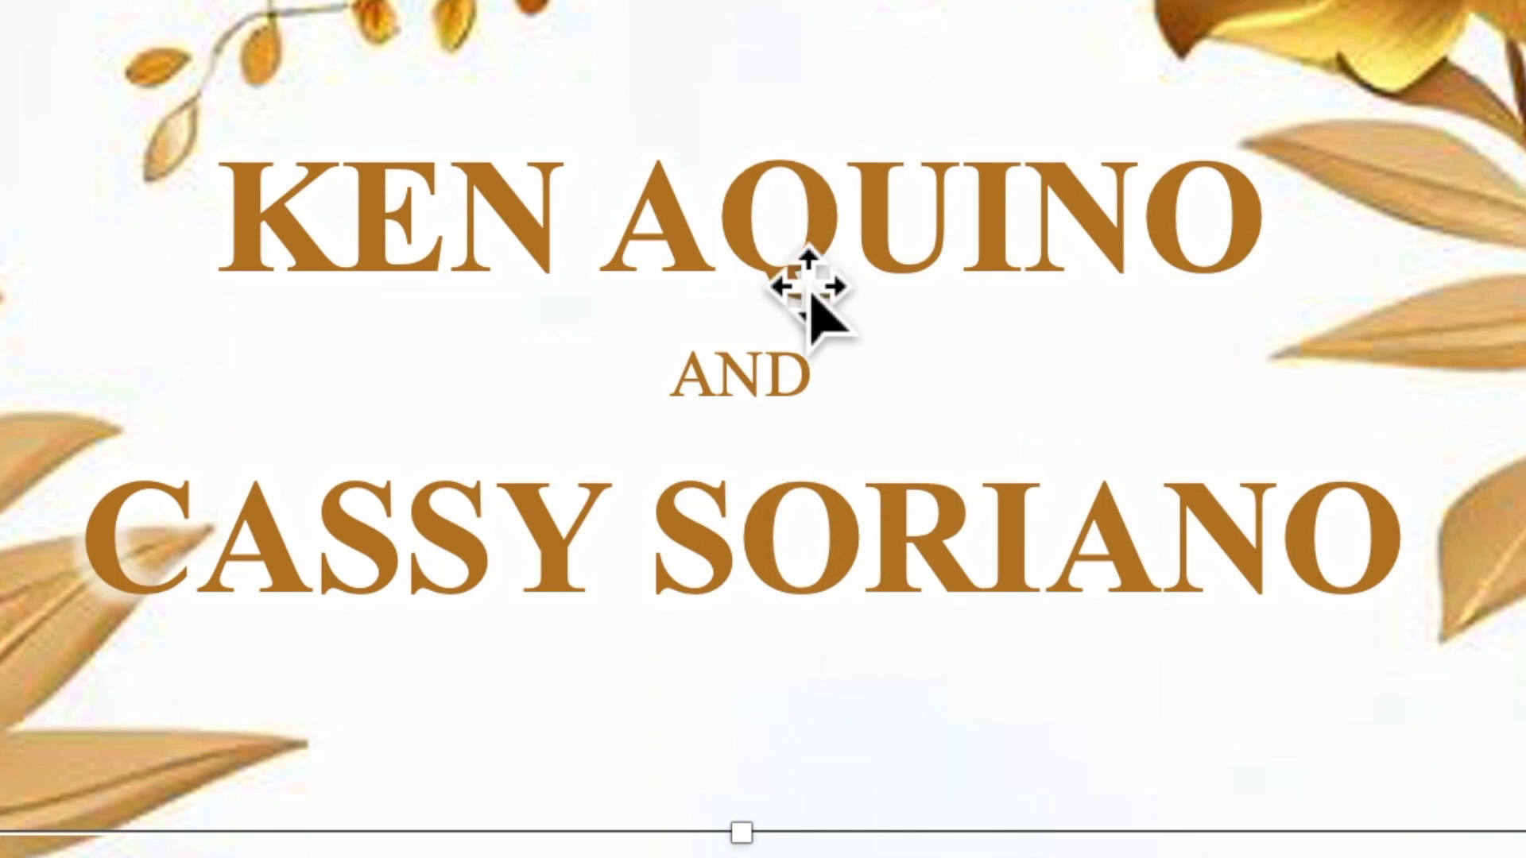
pyautogui.rightClick(784, 253)
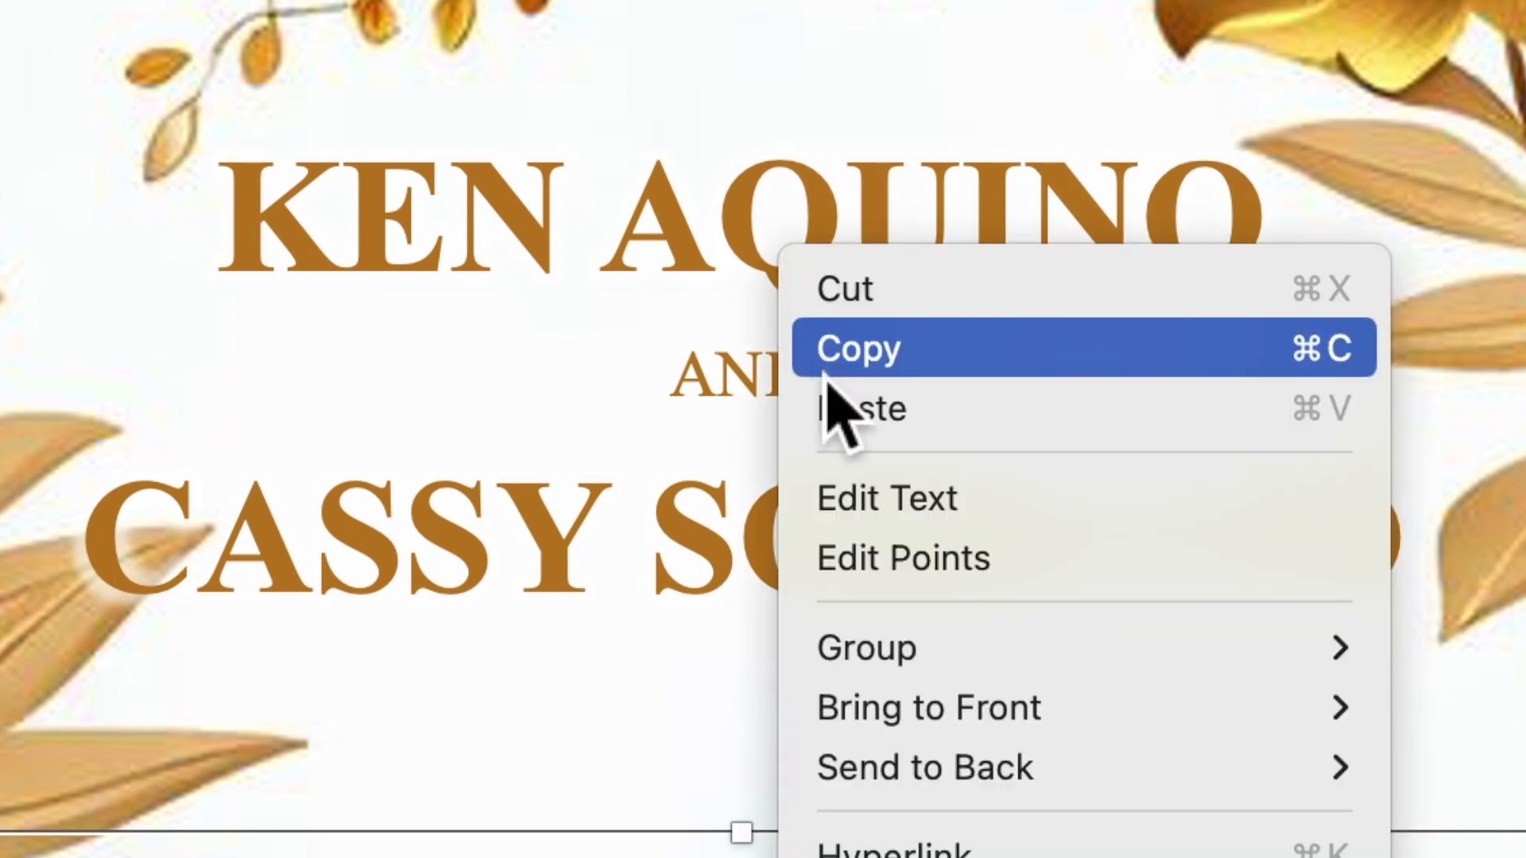
pyautogui.click(836, 422)
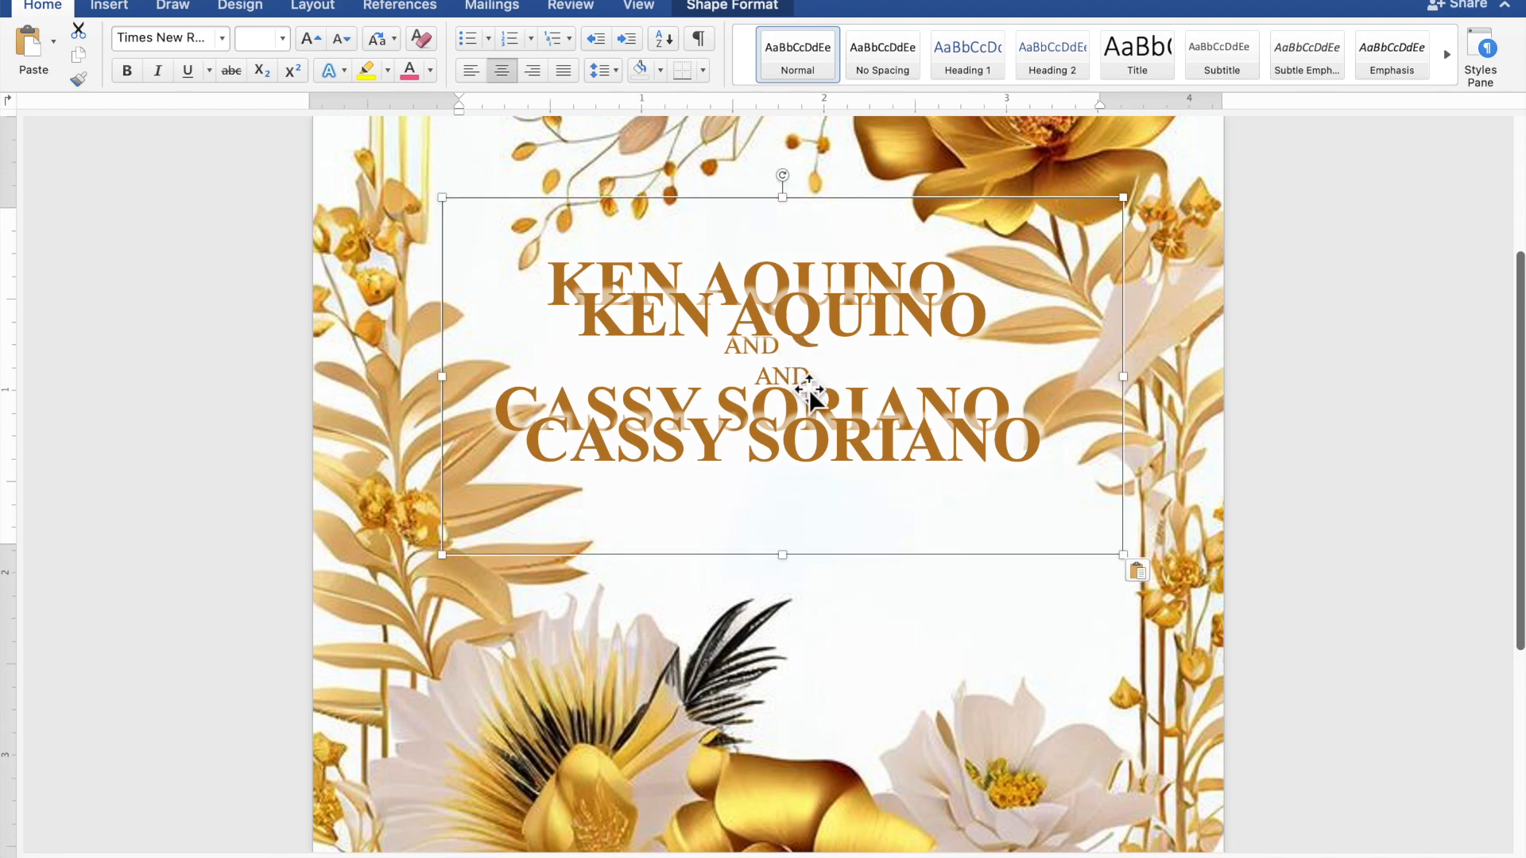
pyautogui.moveTo(821, 446); pyautogui.dragTo(839, 561)
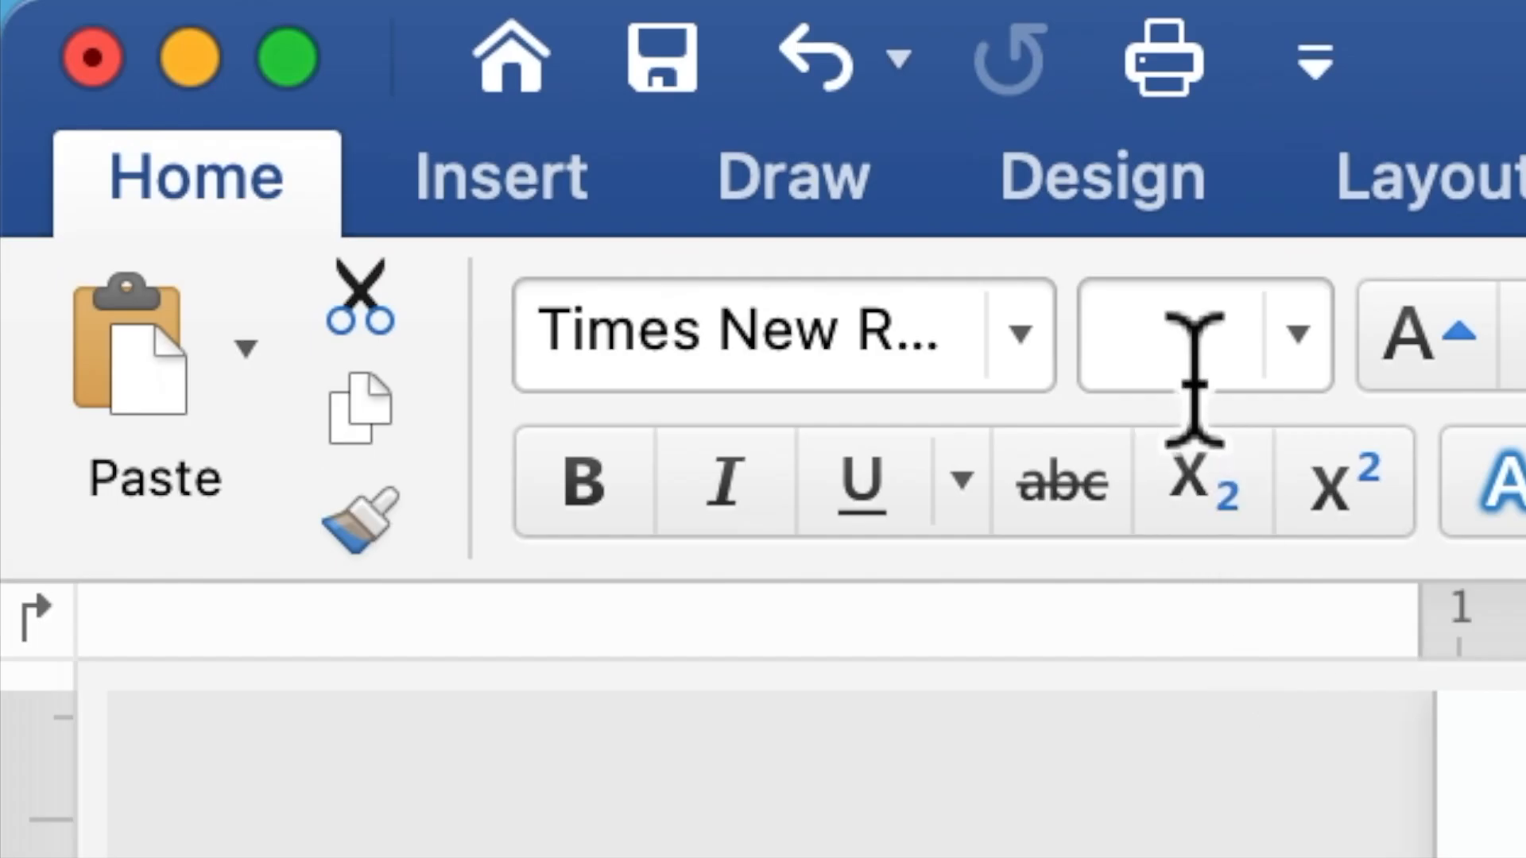
# Step: Set the duplicate box's text to 10-point non-bold and select its lines for replacement
pyautogui.click(260, 45)
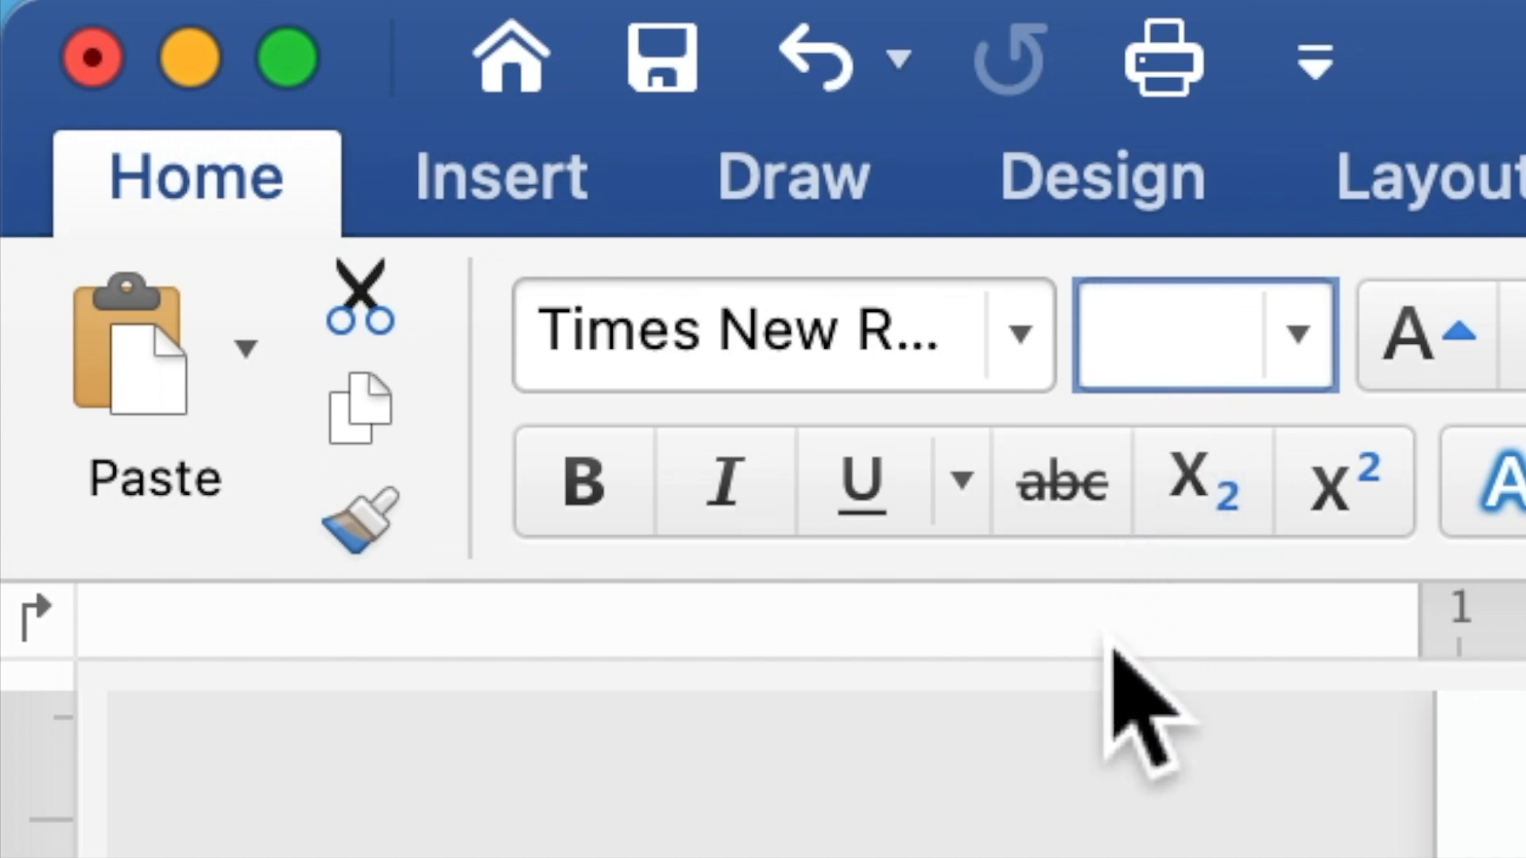
pyautogui.write('10')
pyautogui.press('Return')
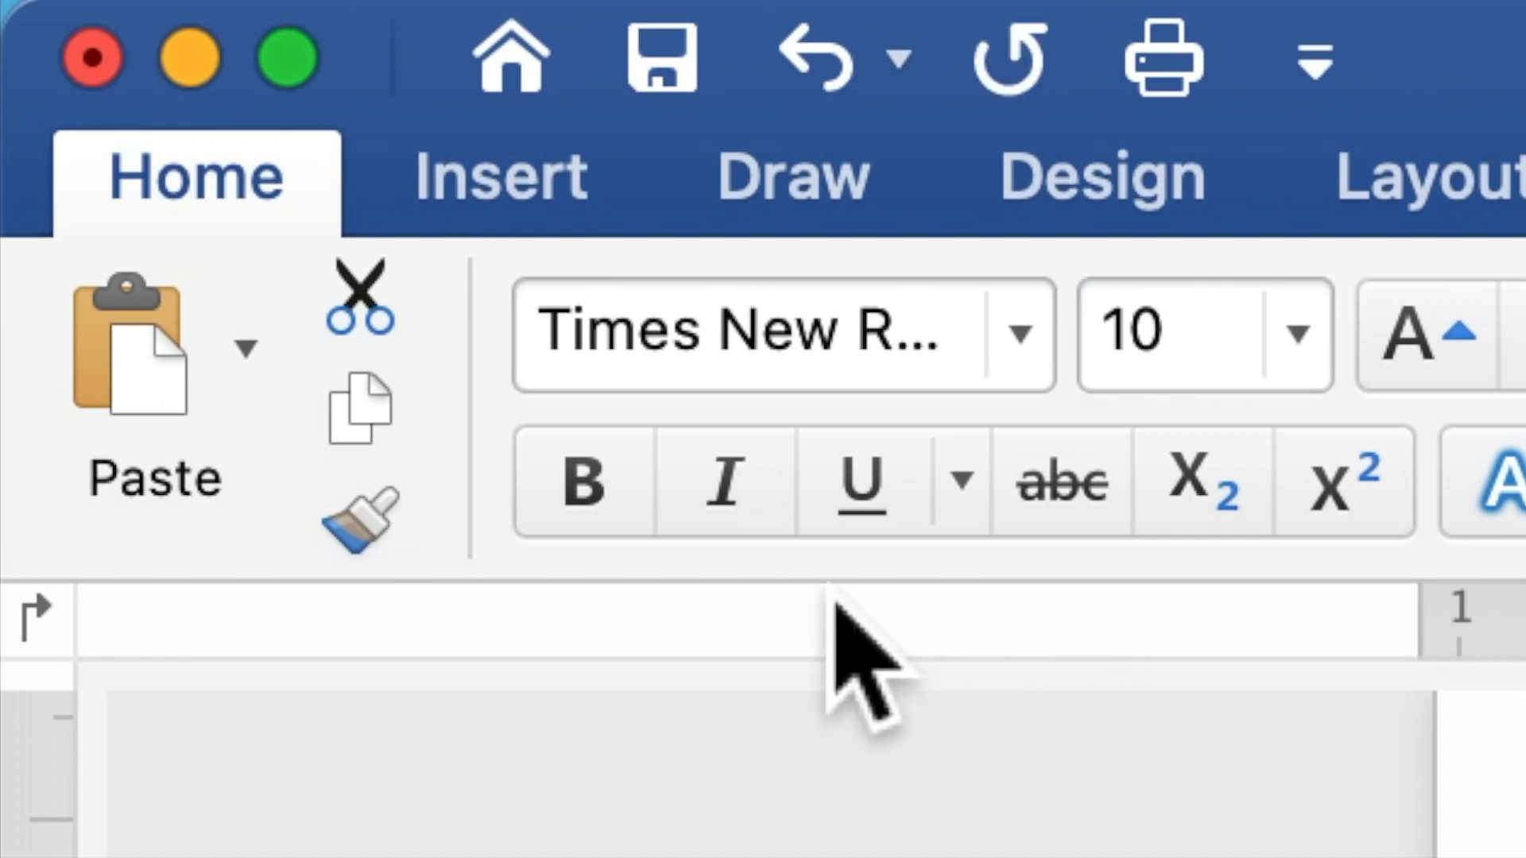
pyautogui.click(604, 477)
pyautogui.click(604, 477)
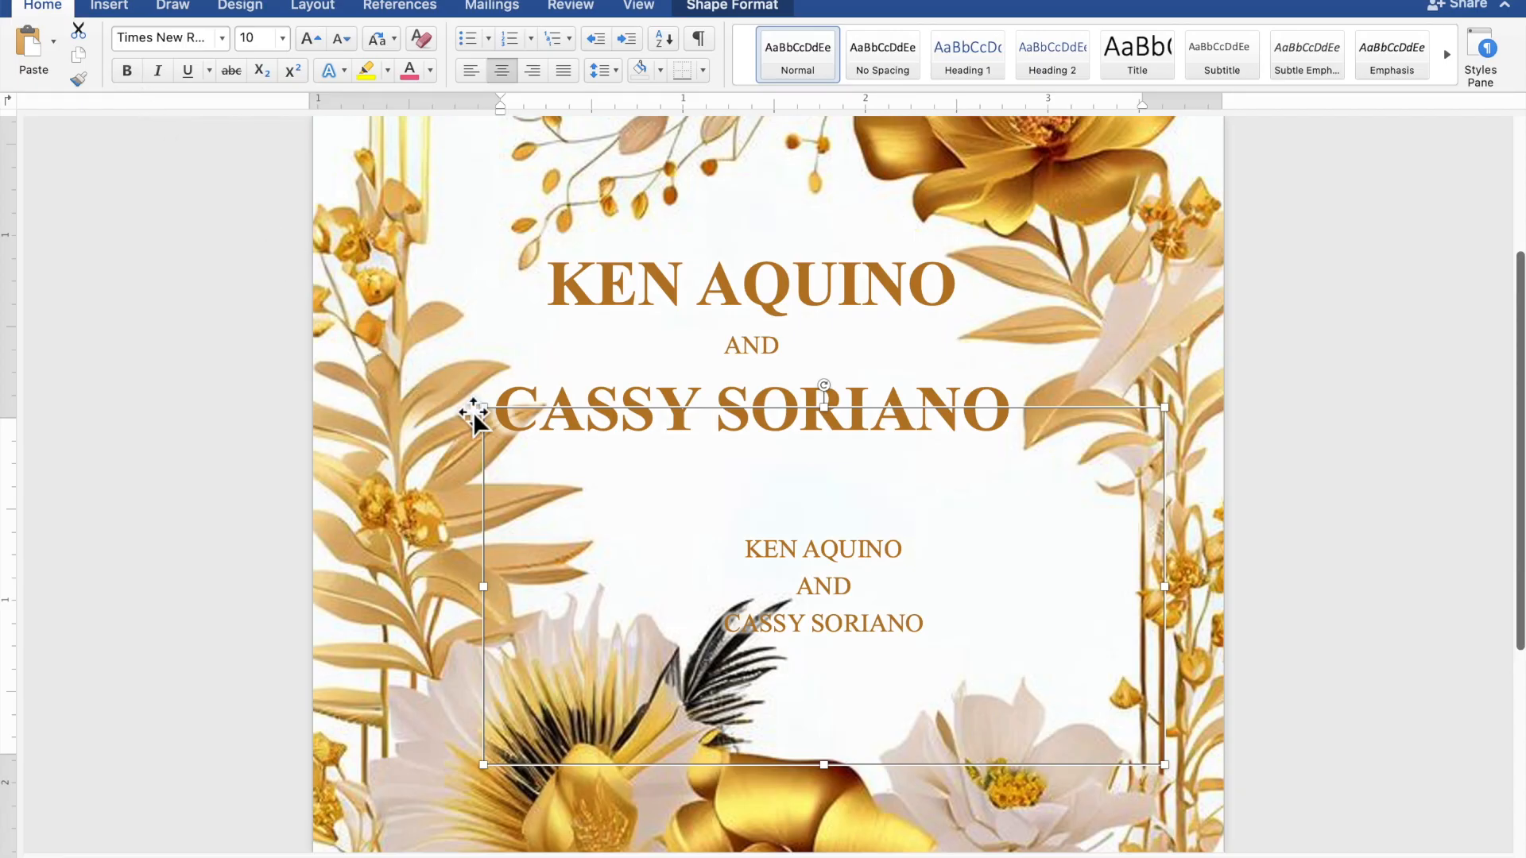
pyautogui.click(955, 627)
pyautogui.moveTo(950, 630); pyautogui.dragTo(754, 560)
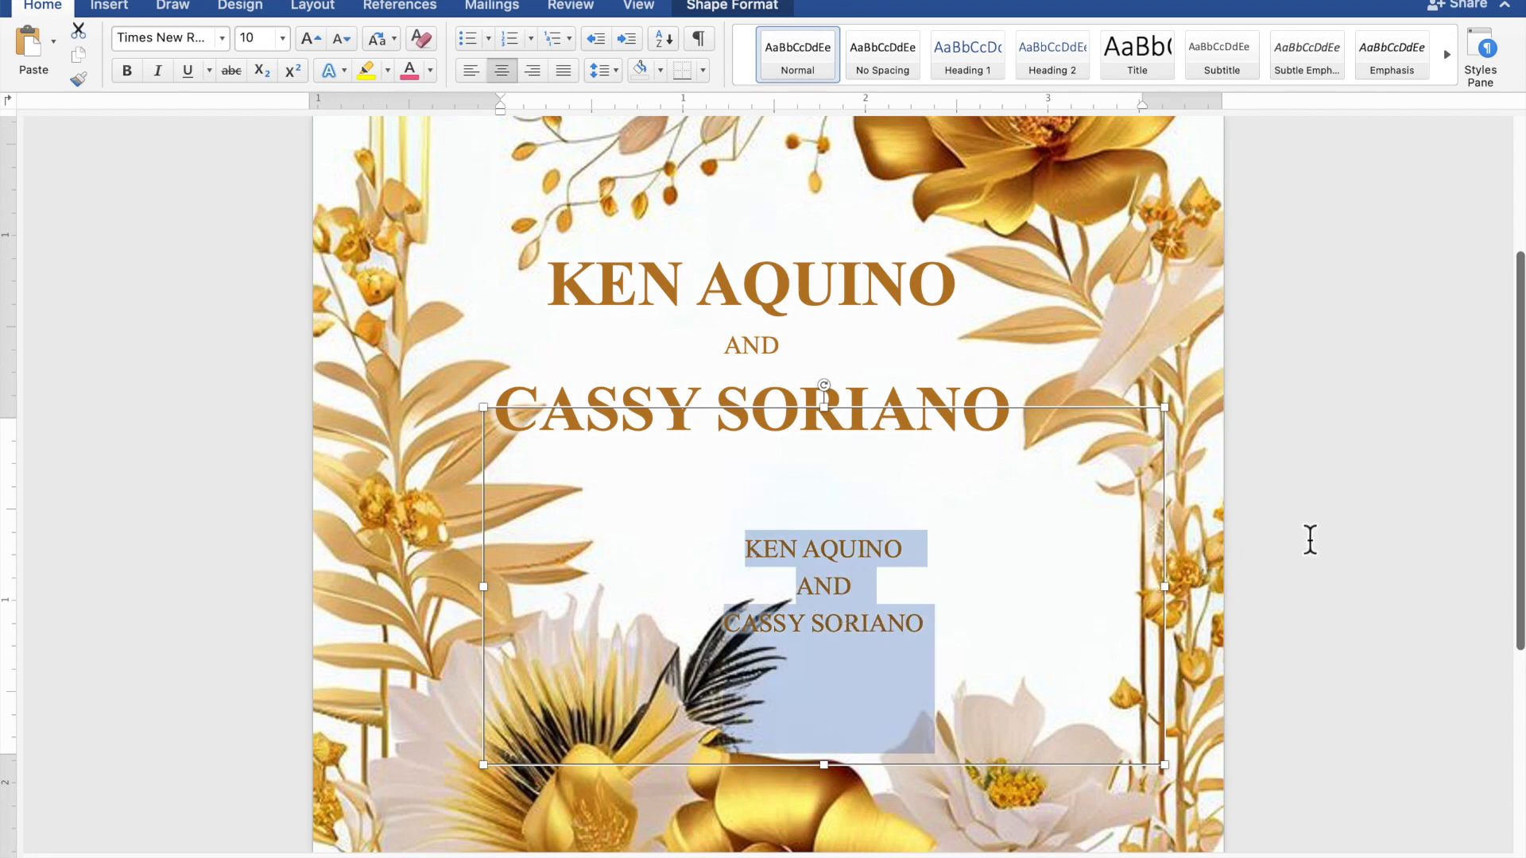
# Step: Type 'SUNDAY | NOVEMBER 26, 2023 | 10:00 A.M.', 'ST. THOMAS AQUINAS PARISH CHURCH', 'MANGALDAN, PANGASINAN' on three lines
pyautogui.write('SU')
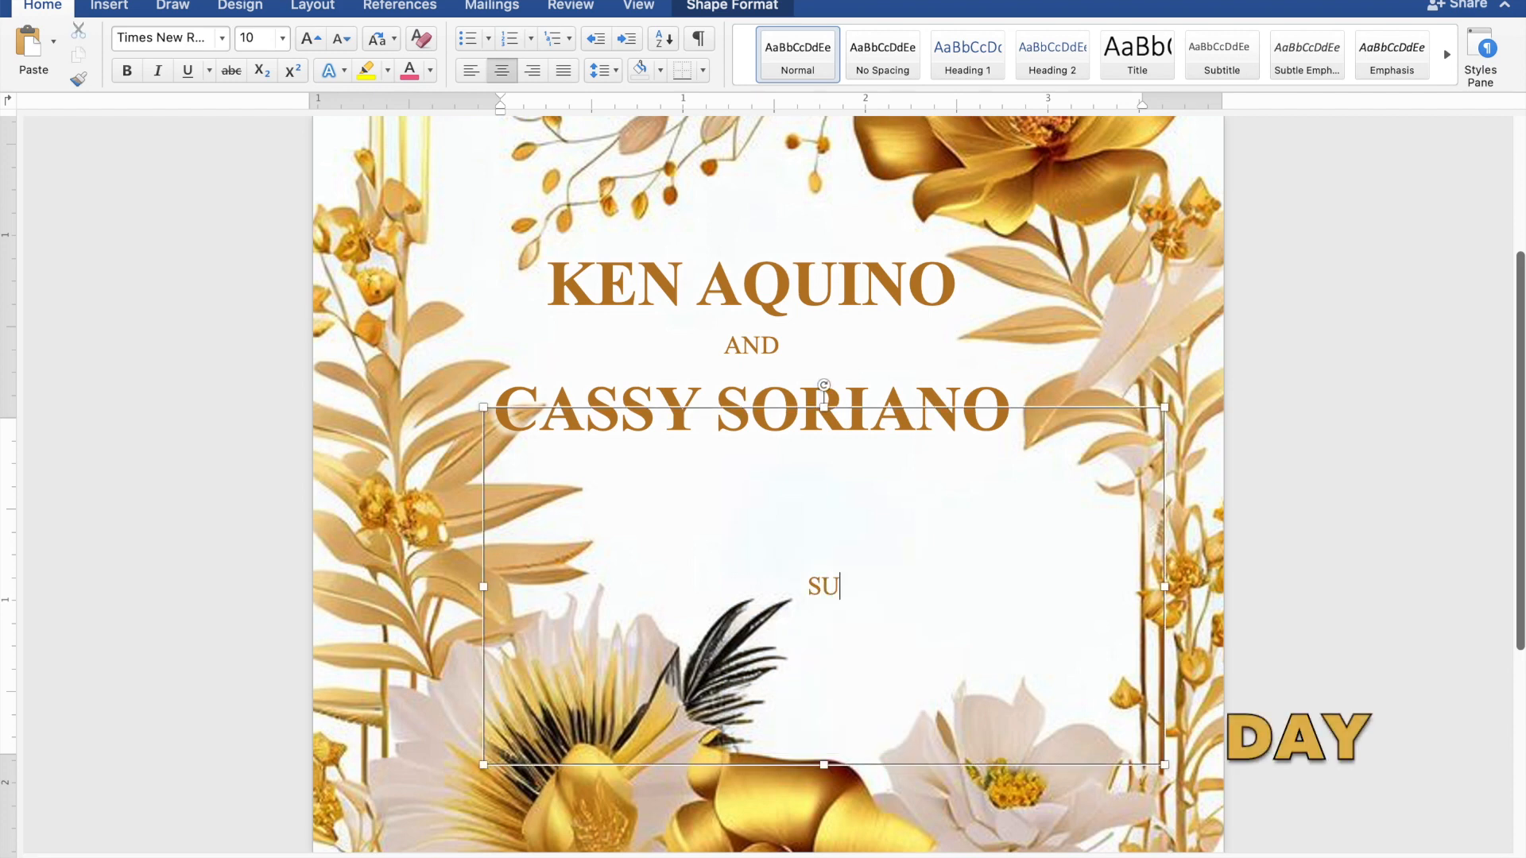
pyautogui.write('NDAY')
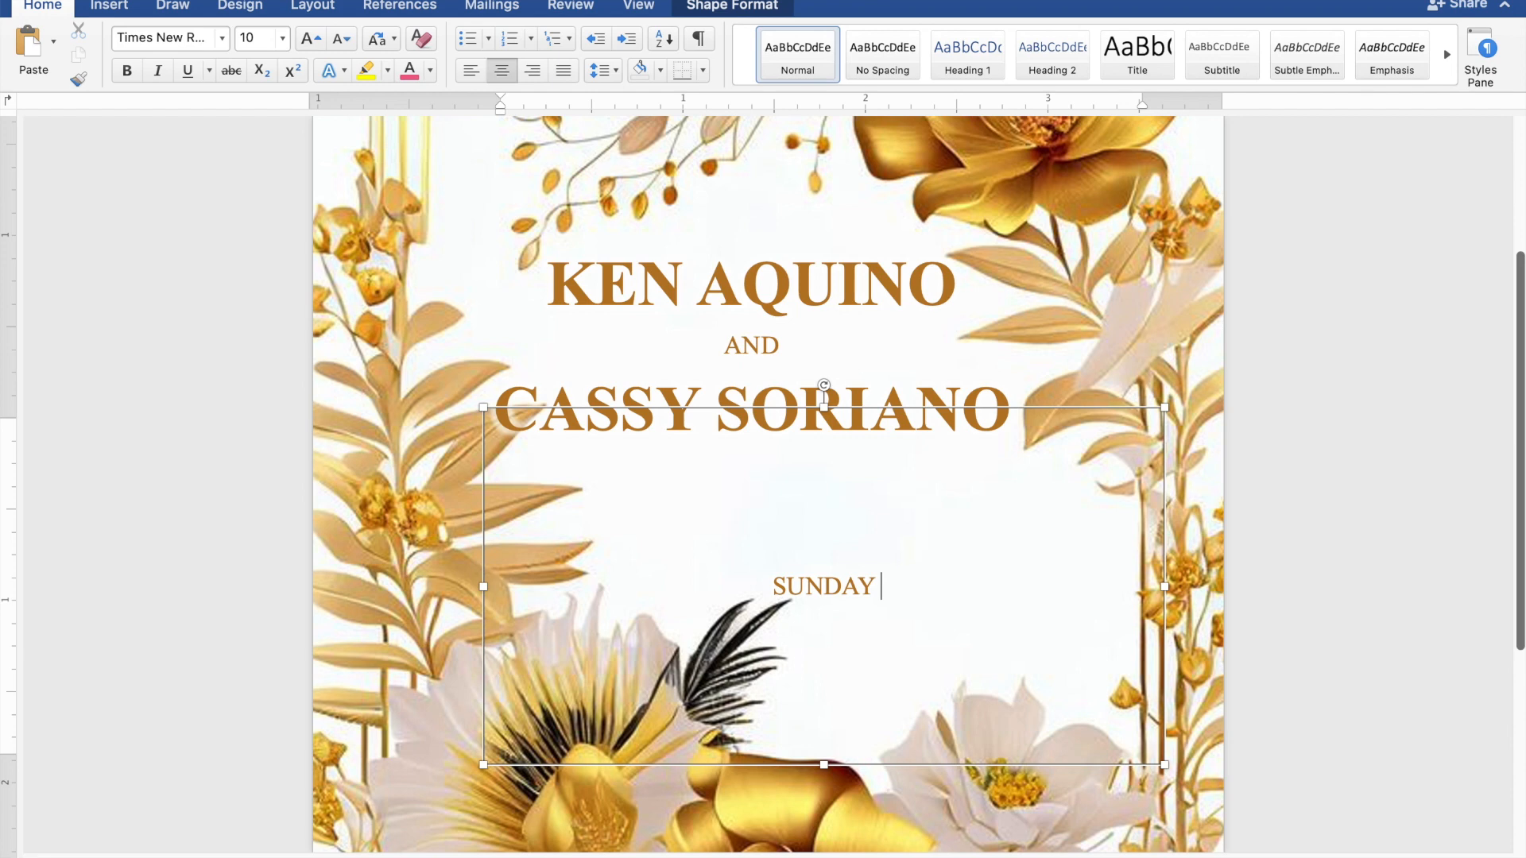
pyautogui.write(' | NOV')
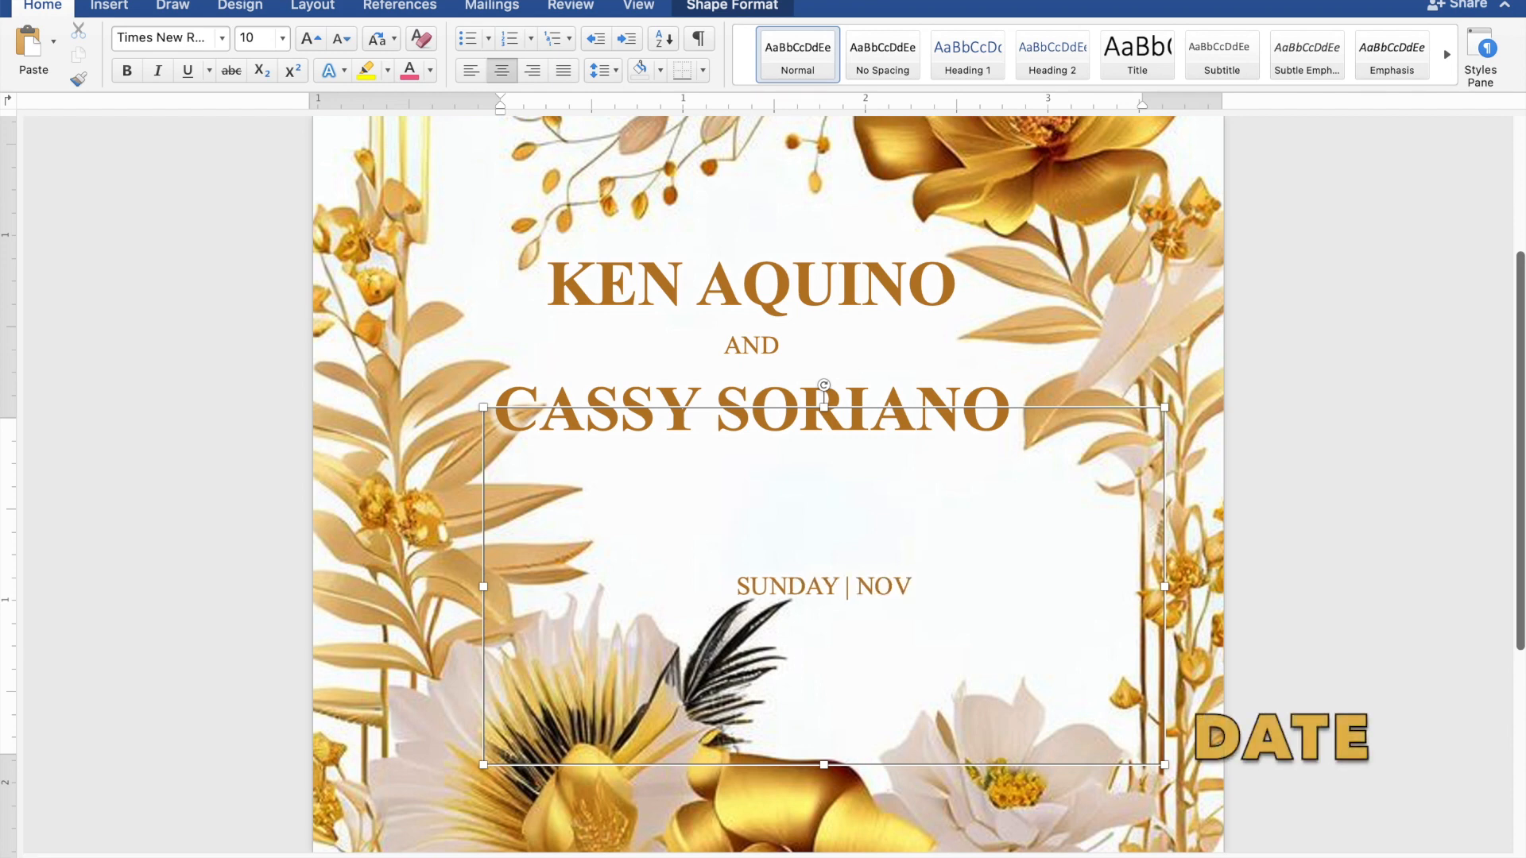
pyautogui.write('EM')
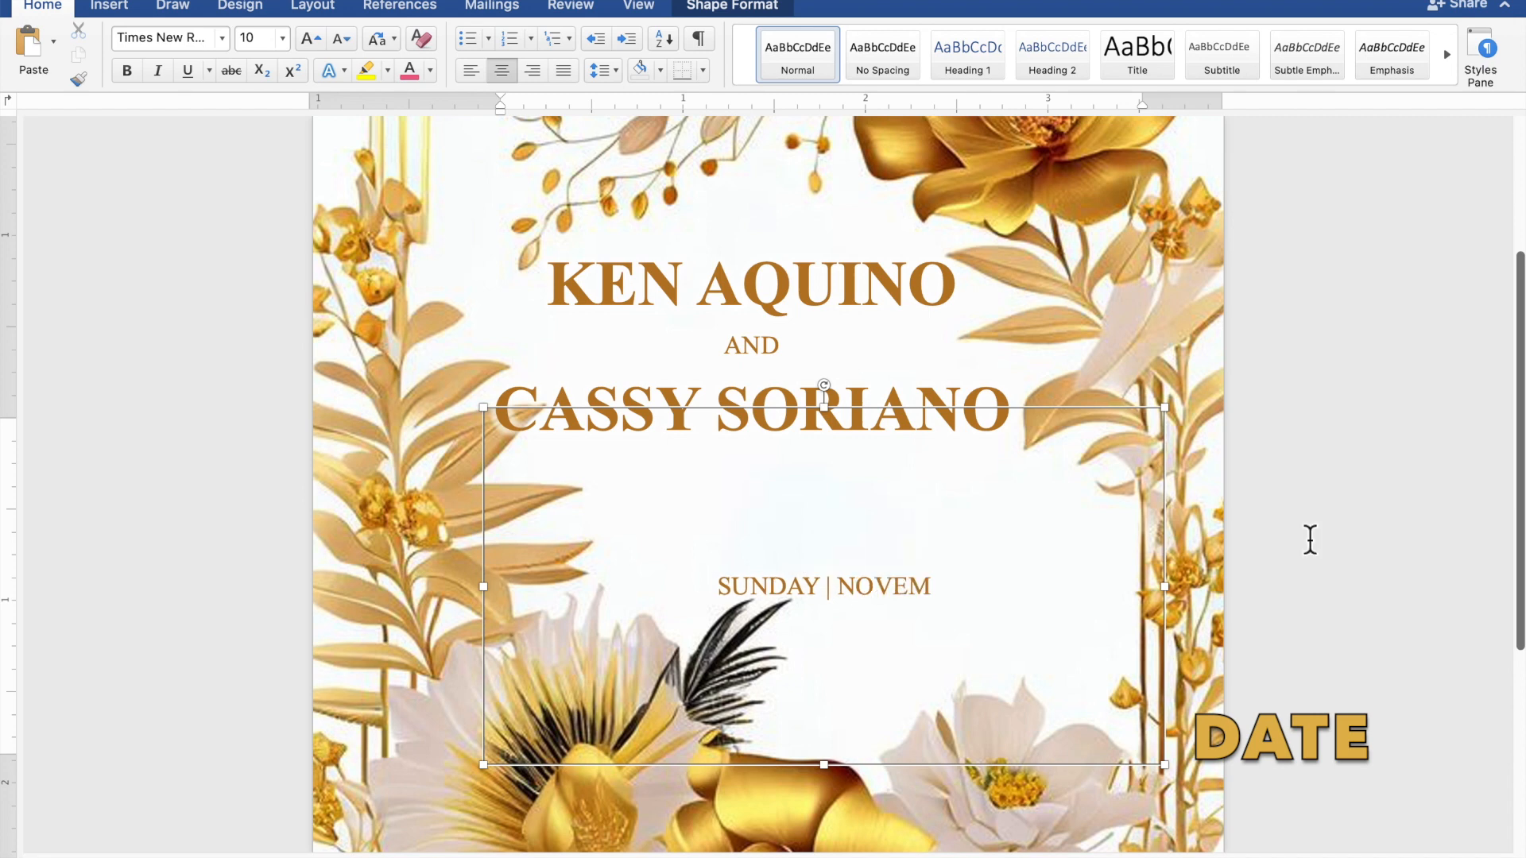
pyautogui.write('BER')
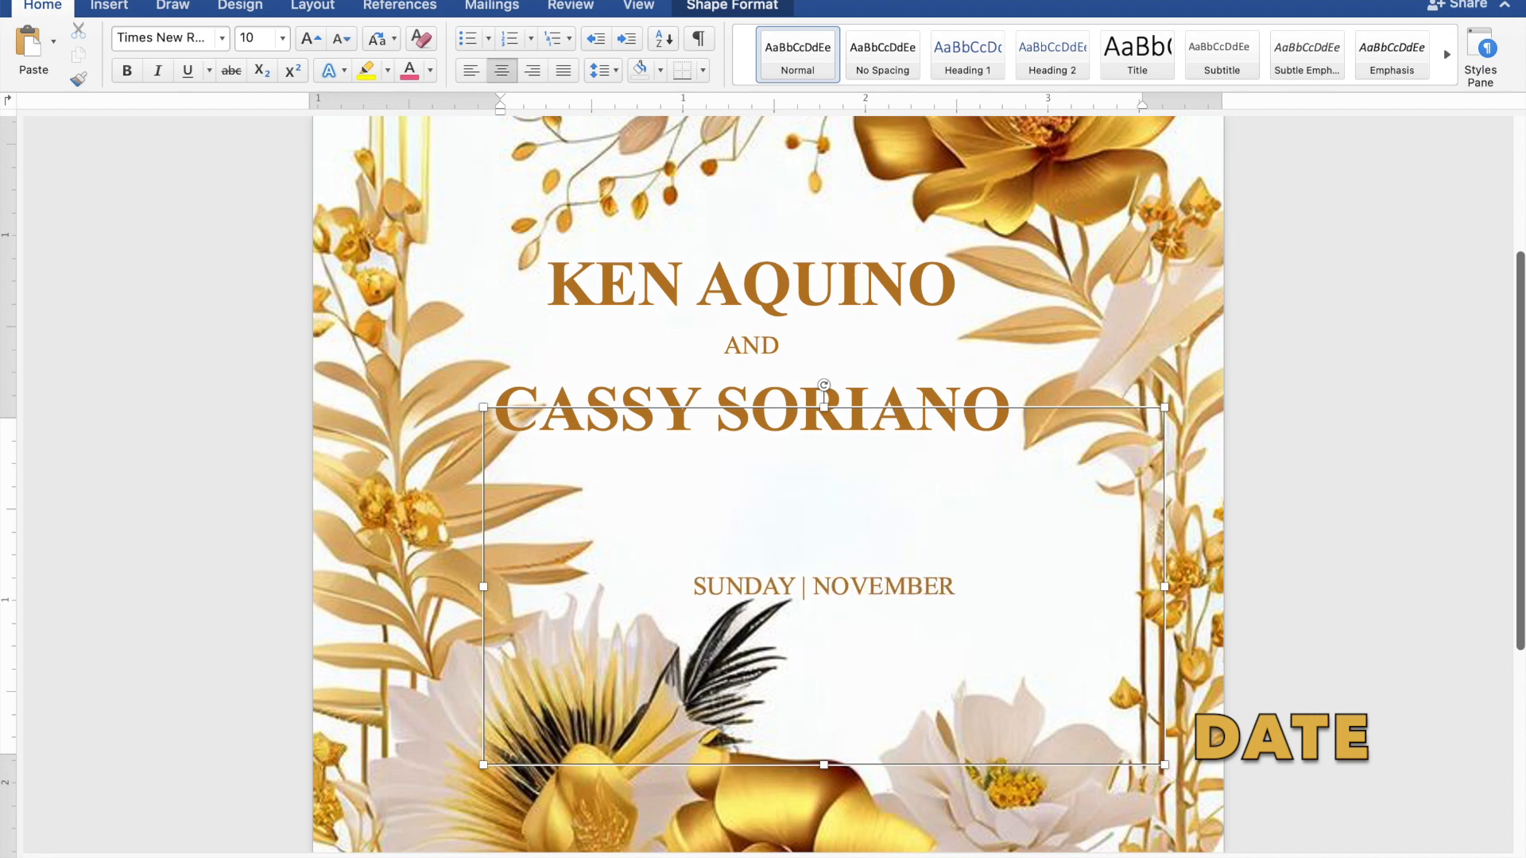
pyautogui.write(' 26')
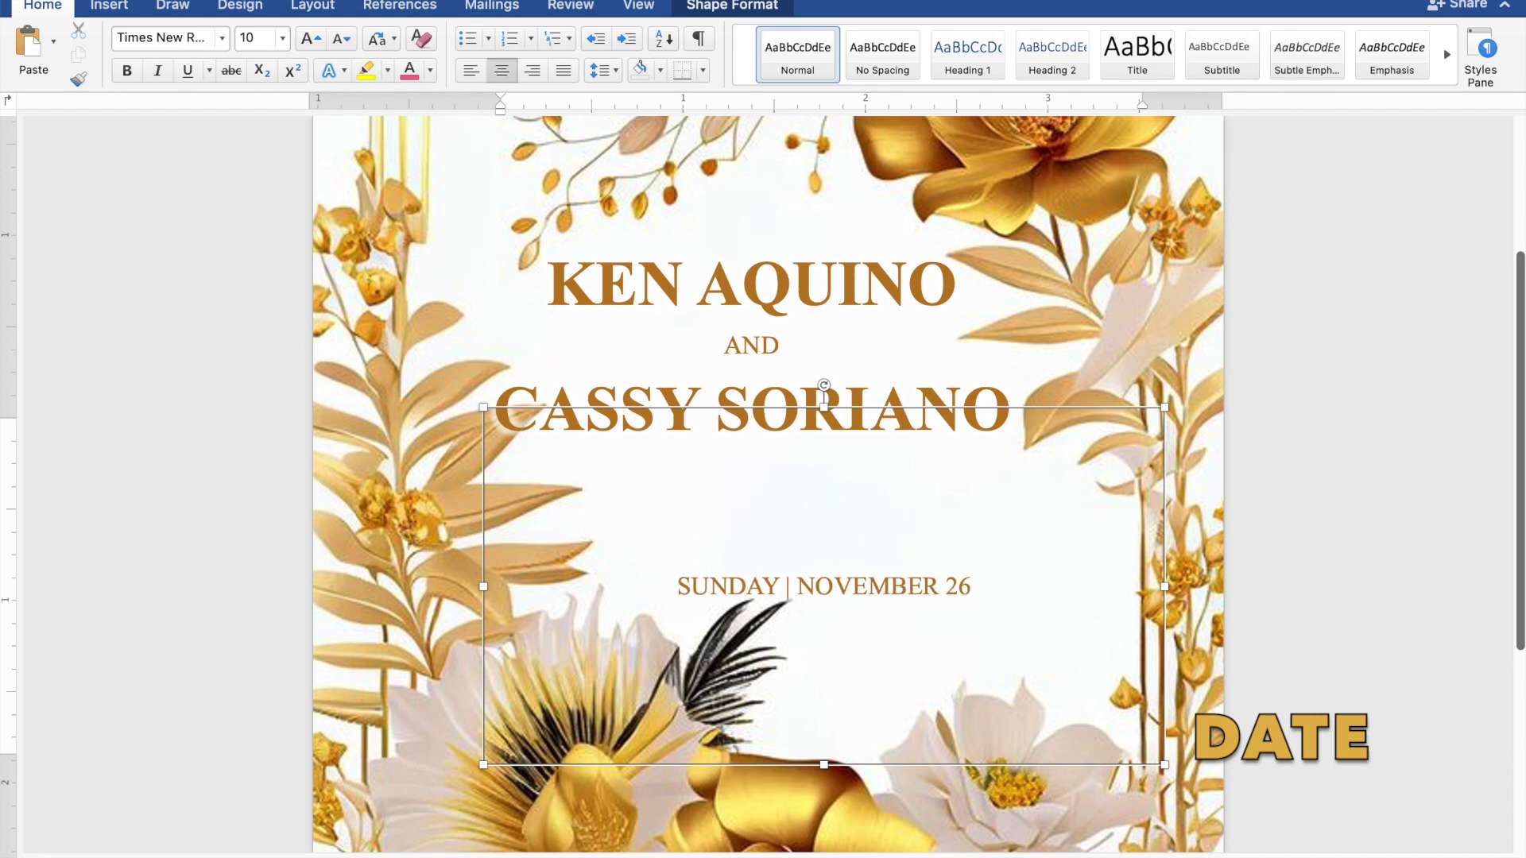
pyautogui.write(',')
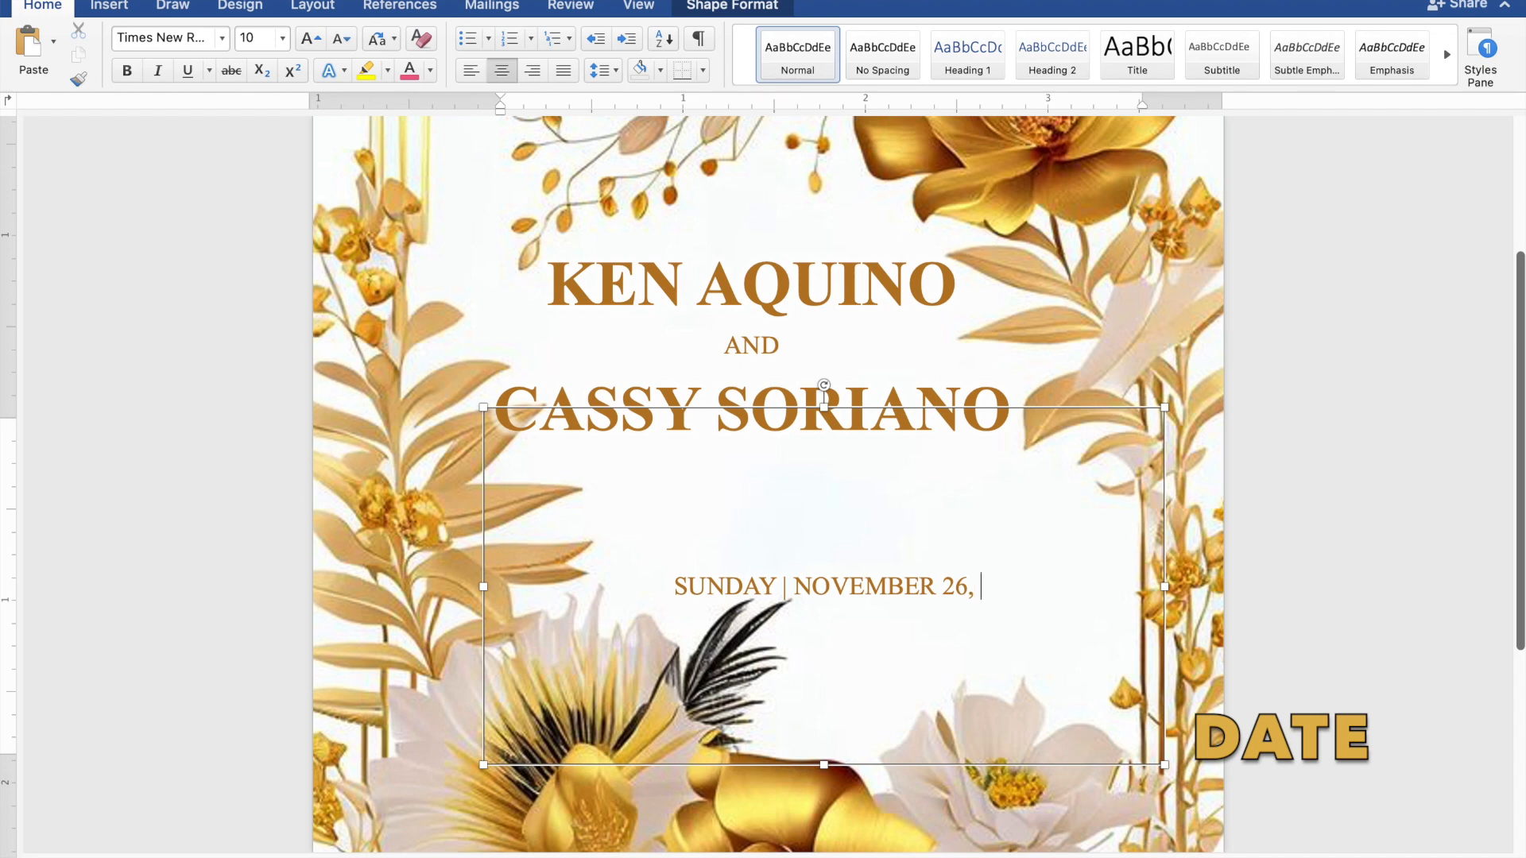
pyautogui.write(' 2023')
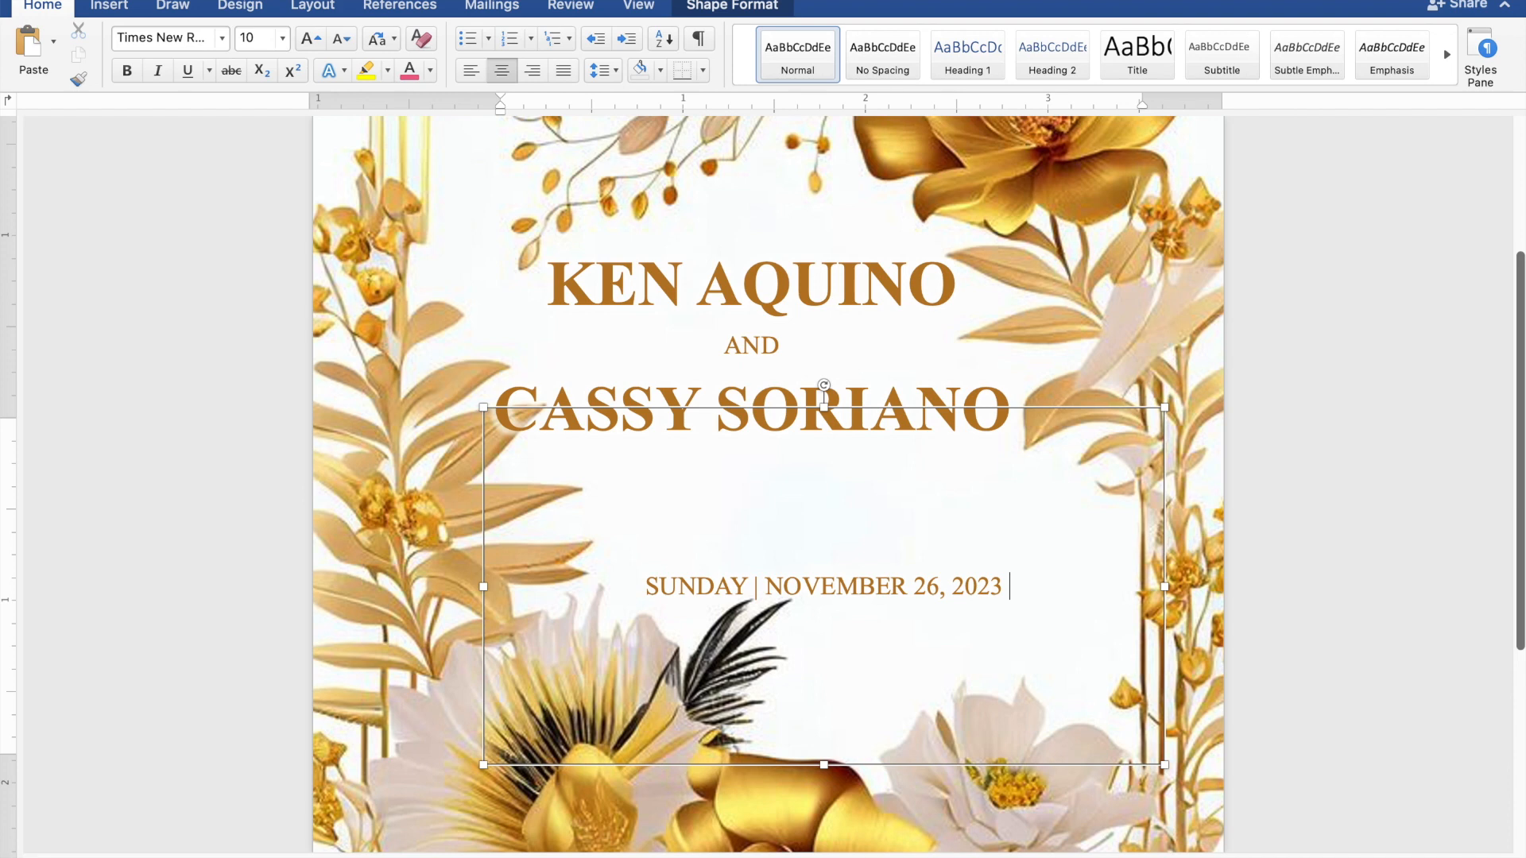
pyautogui.write(' |')
pyautogui.write(' 1')
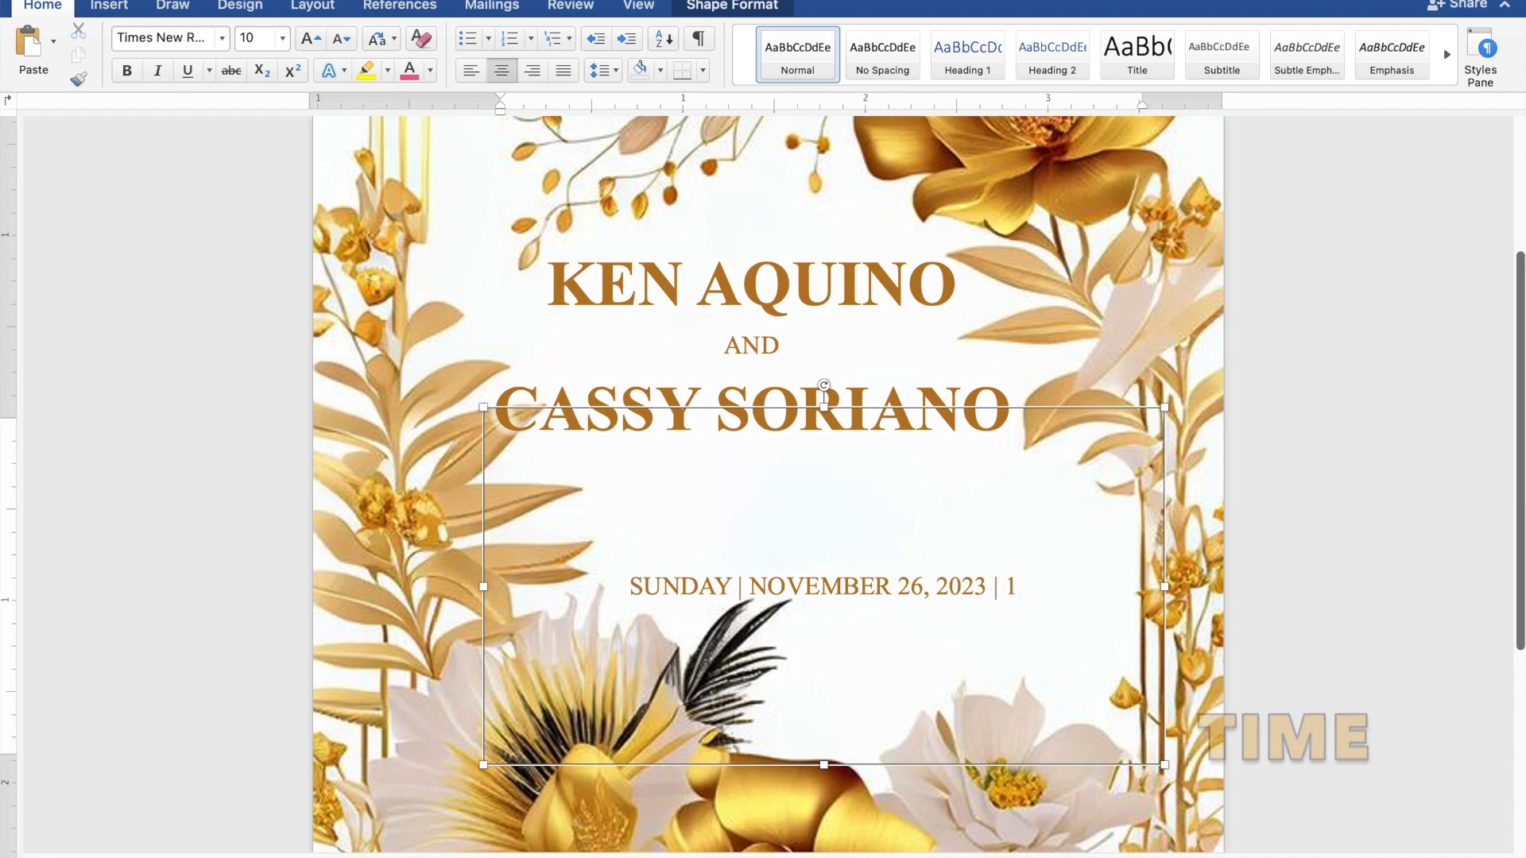
pyautogui.write('0:')
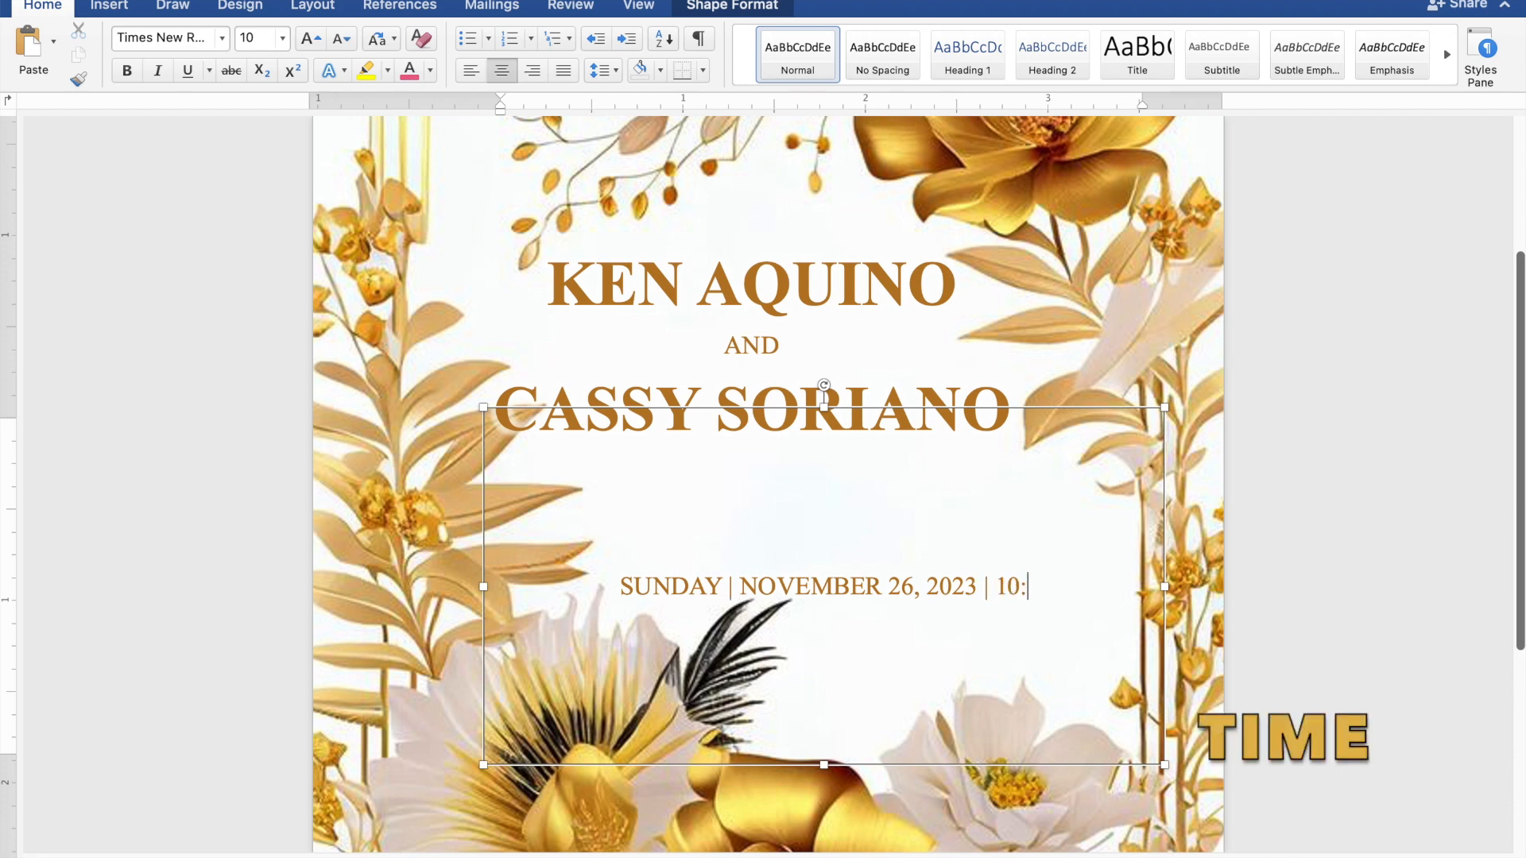
pyautogui.write('00')
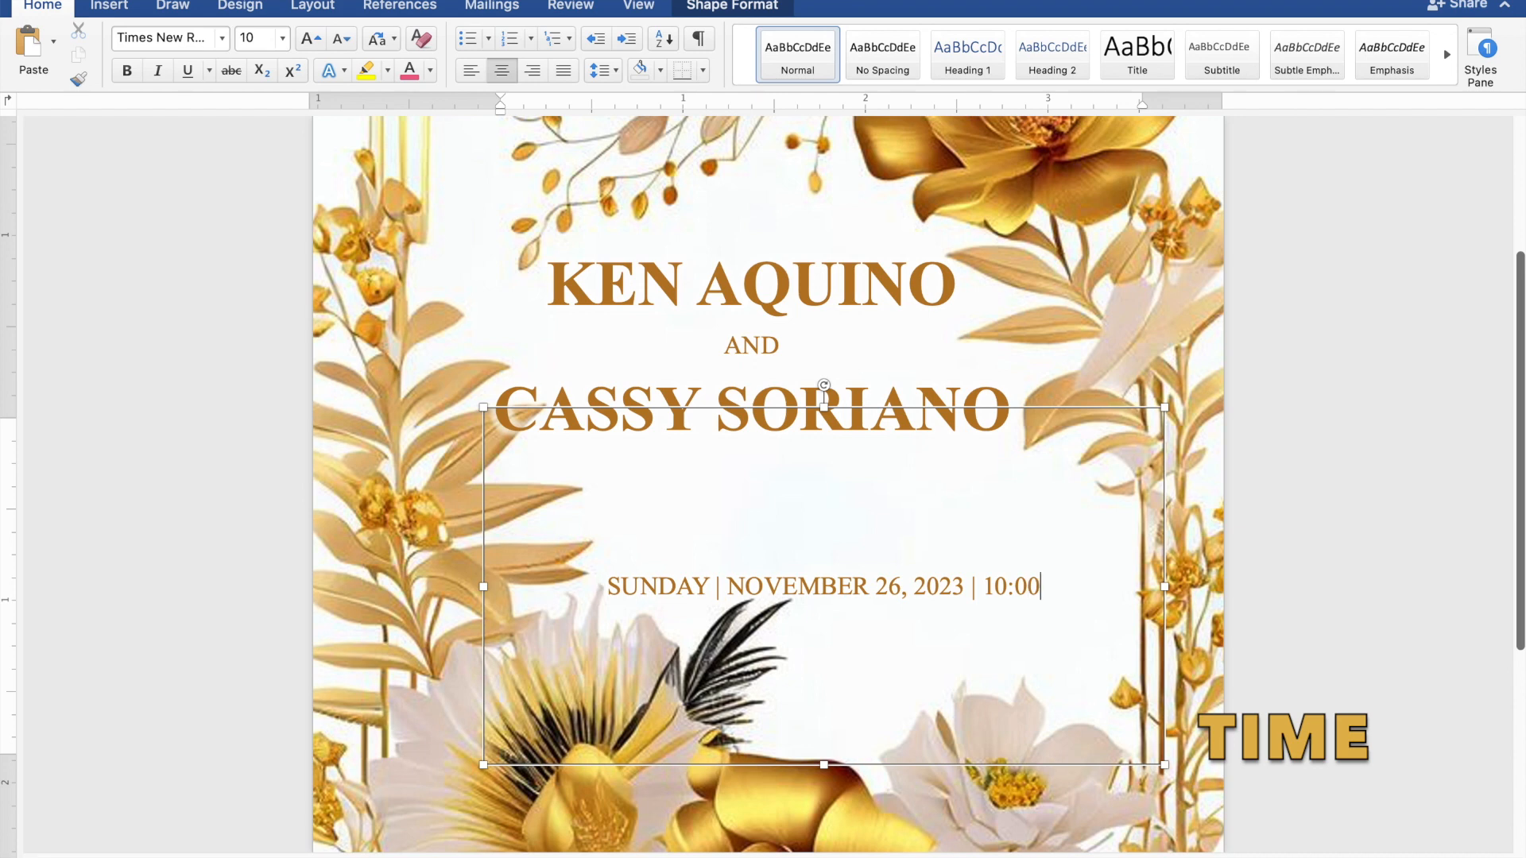
pyautogui.write(' A.')
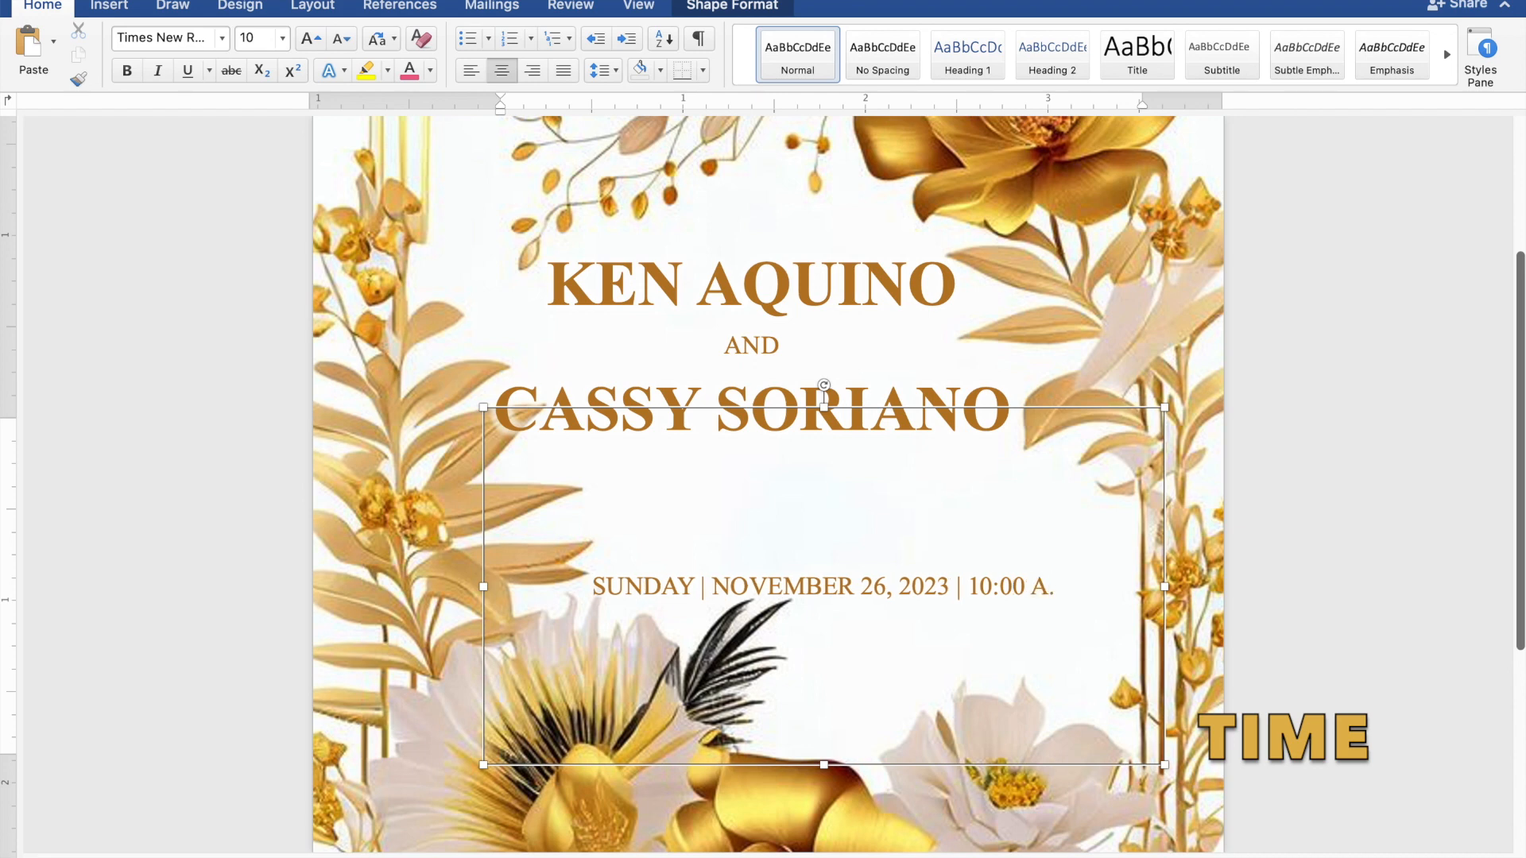
pyautogui.write('M.')
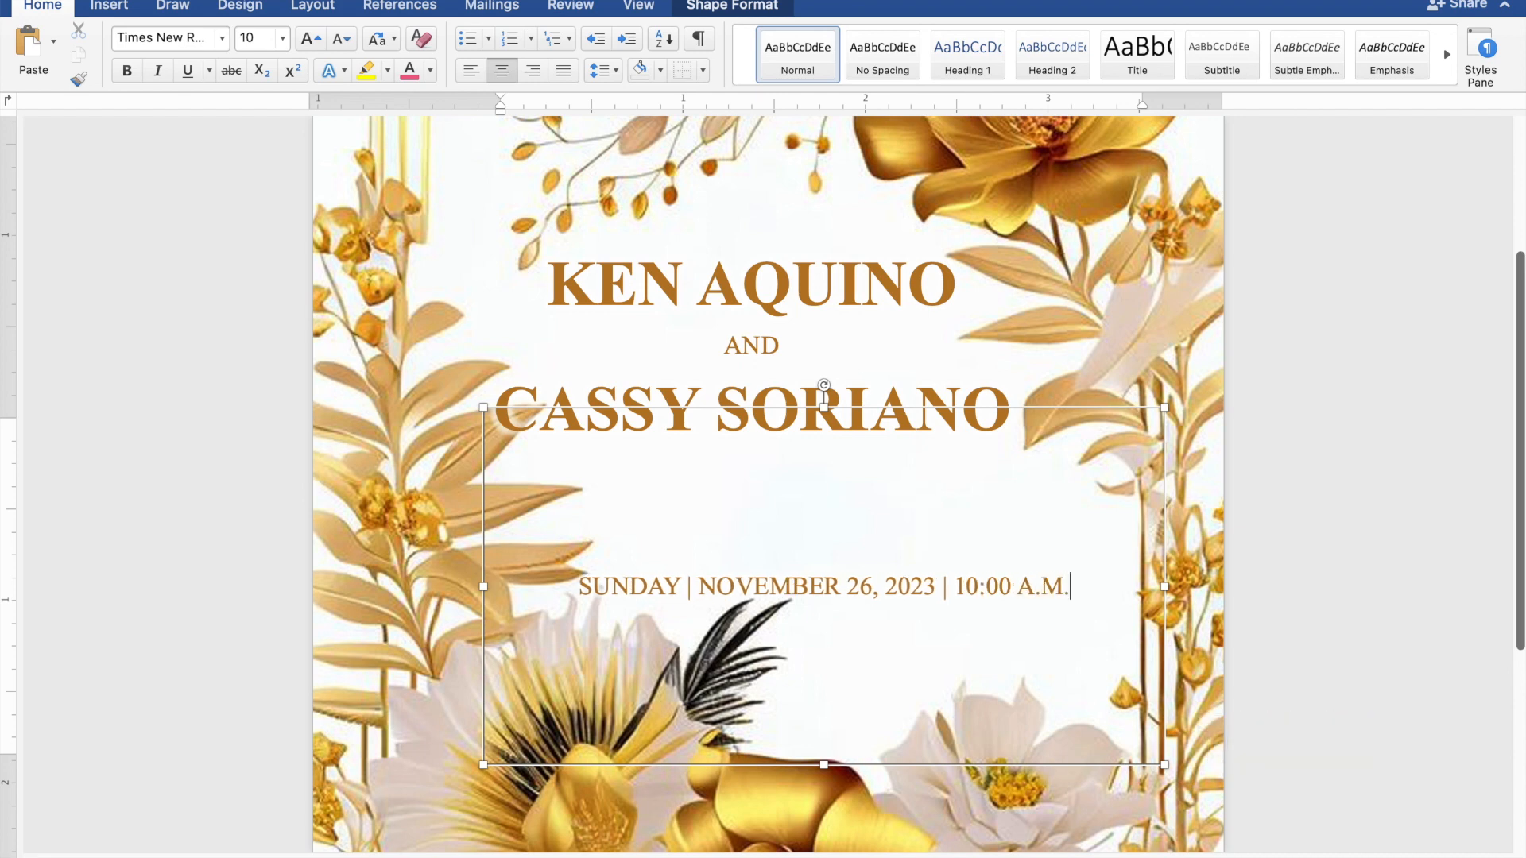
pyautogui.press('Return')
pyautogui.write('S')
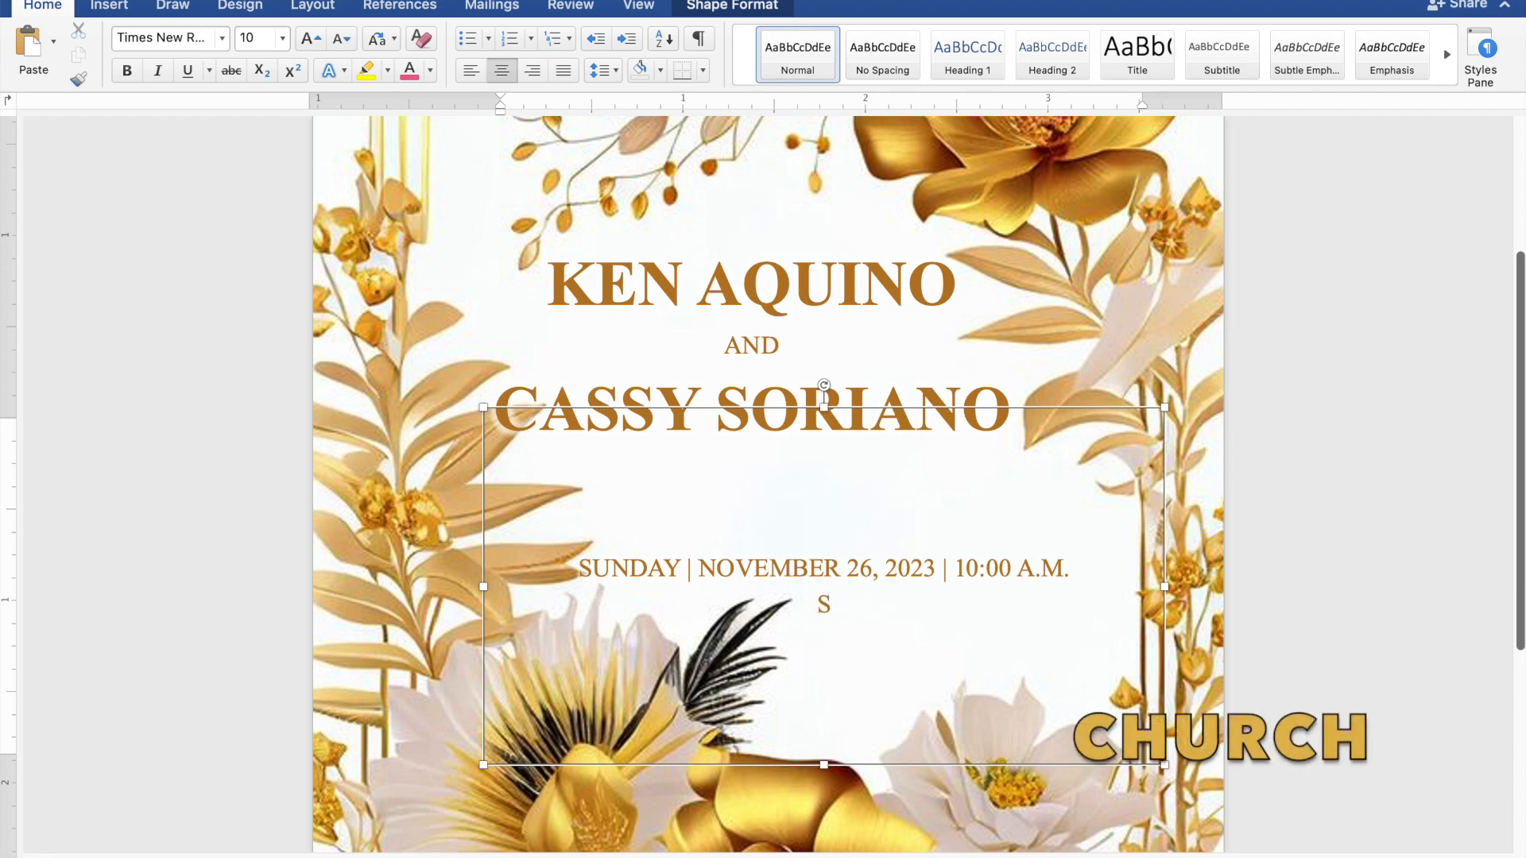
pyautogui.write('T. THOMA')
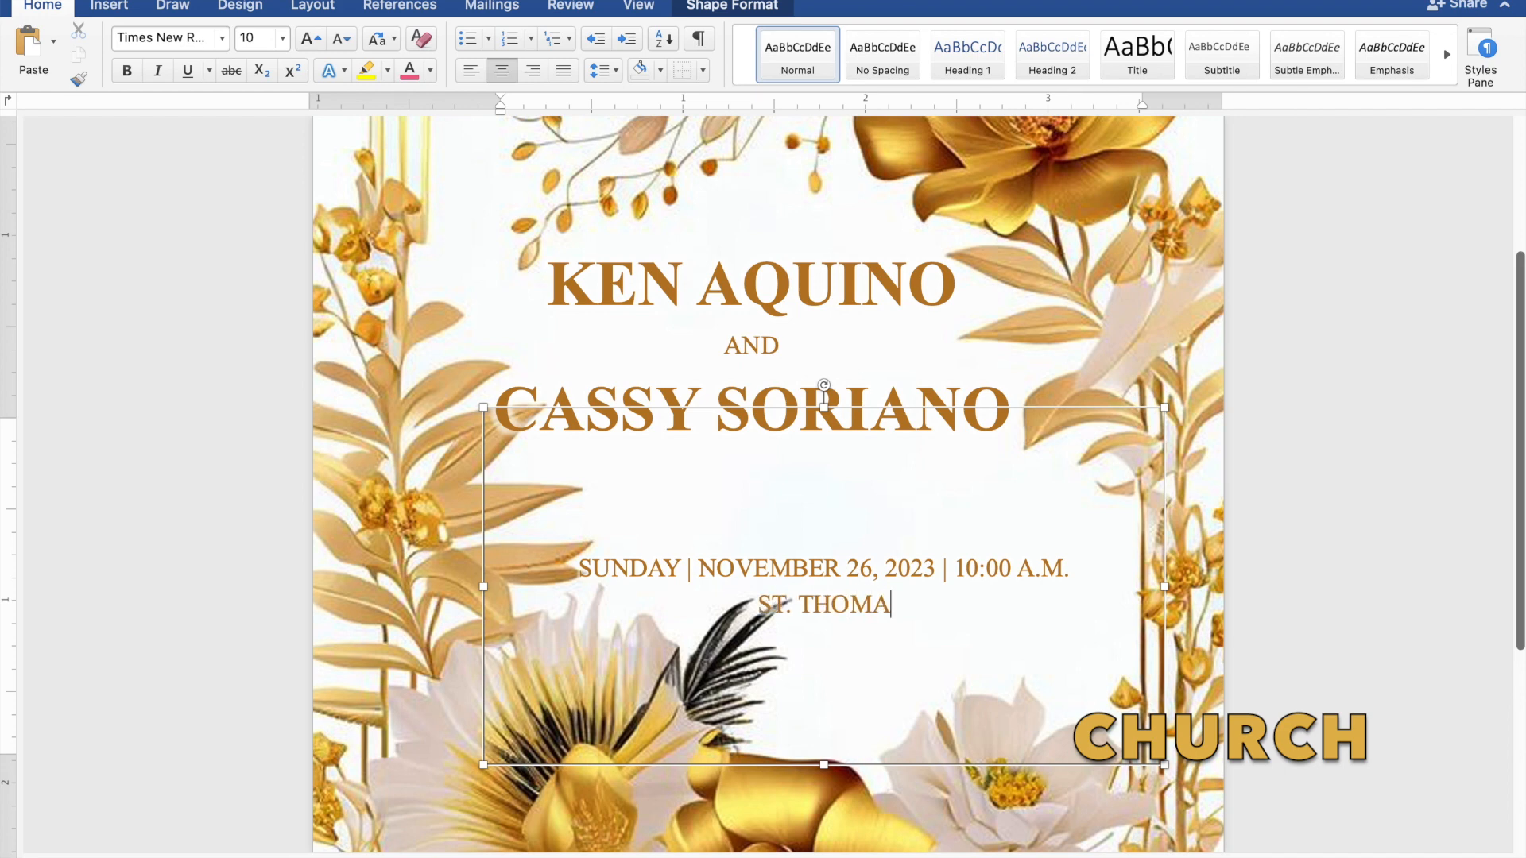
pyautogui.write('S A')
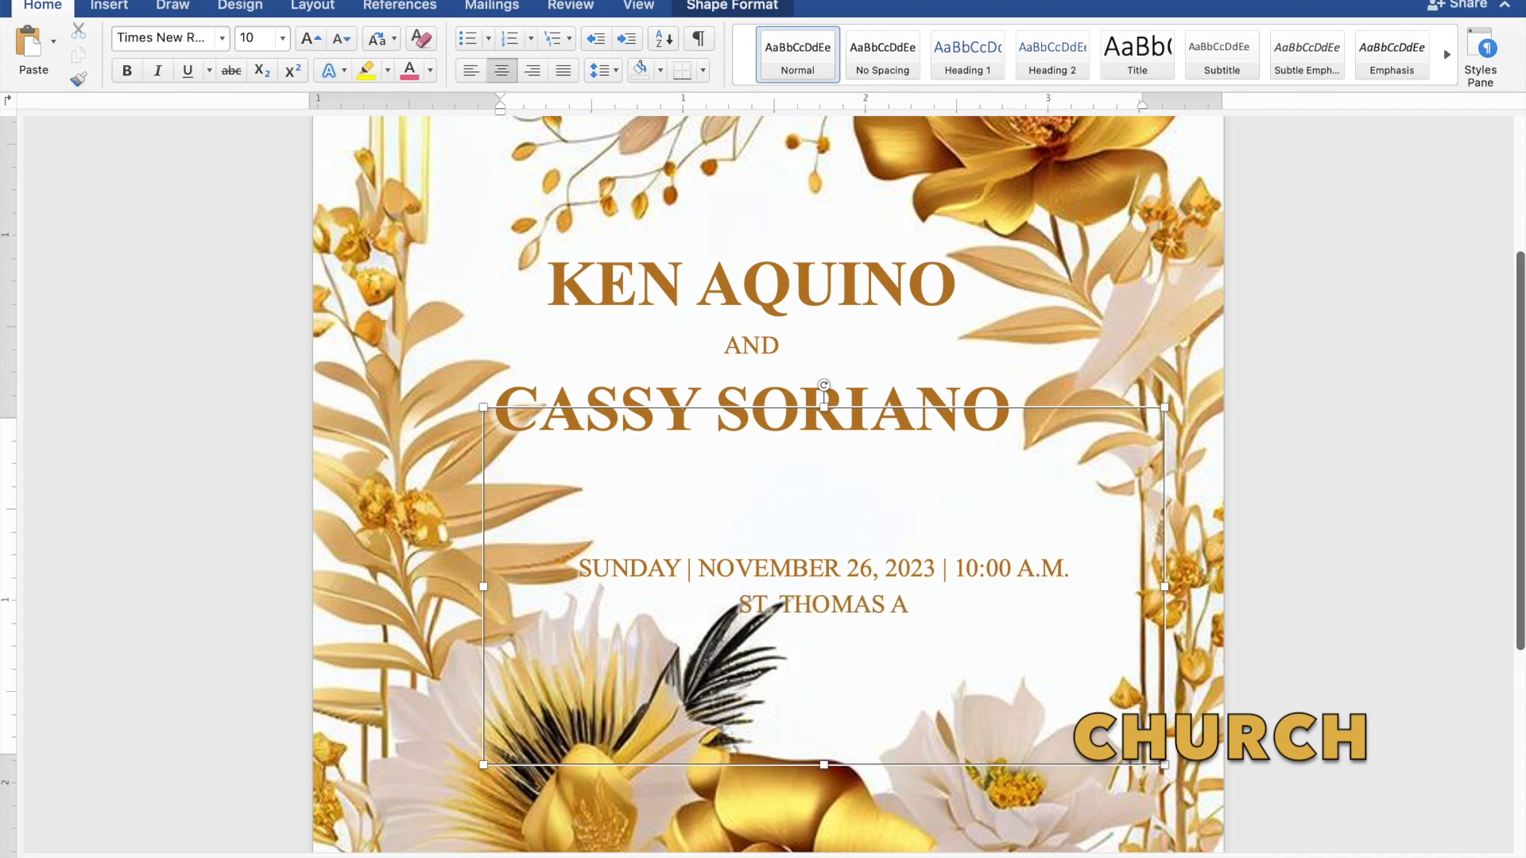
pyautogui.write('QU')
pyautogui.write('IN')
pyautogui.write('AS')
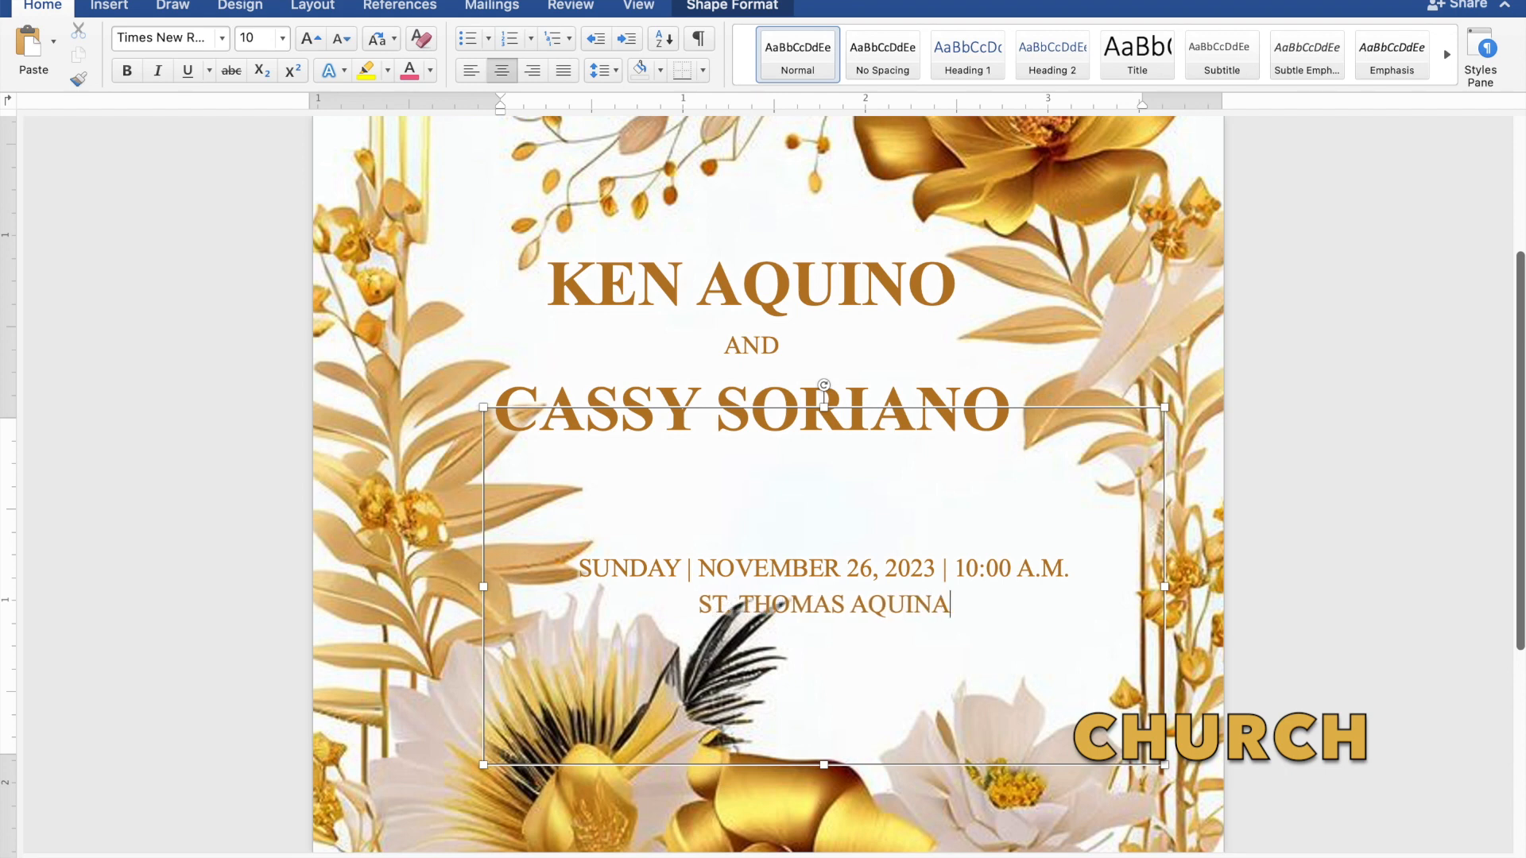
pyautogui.write(' P')
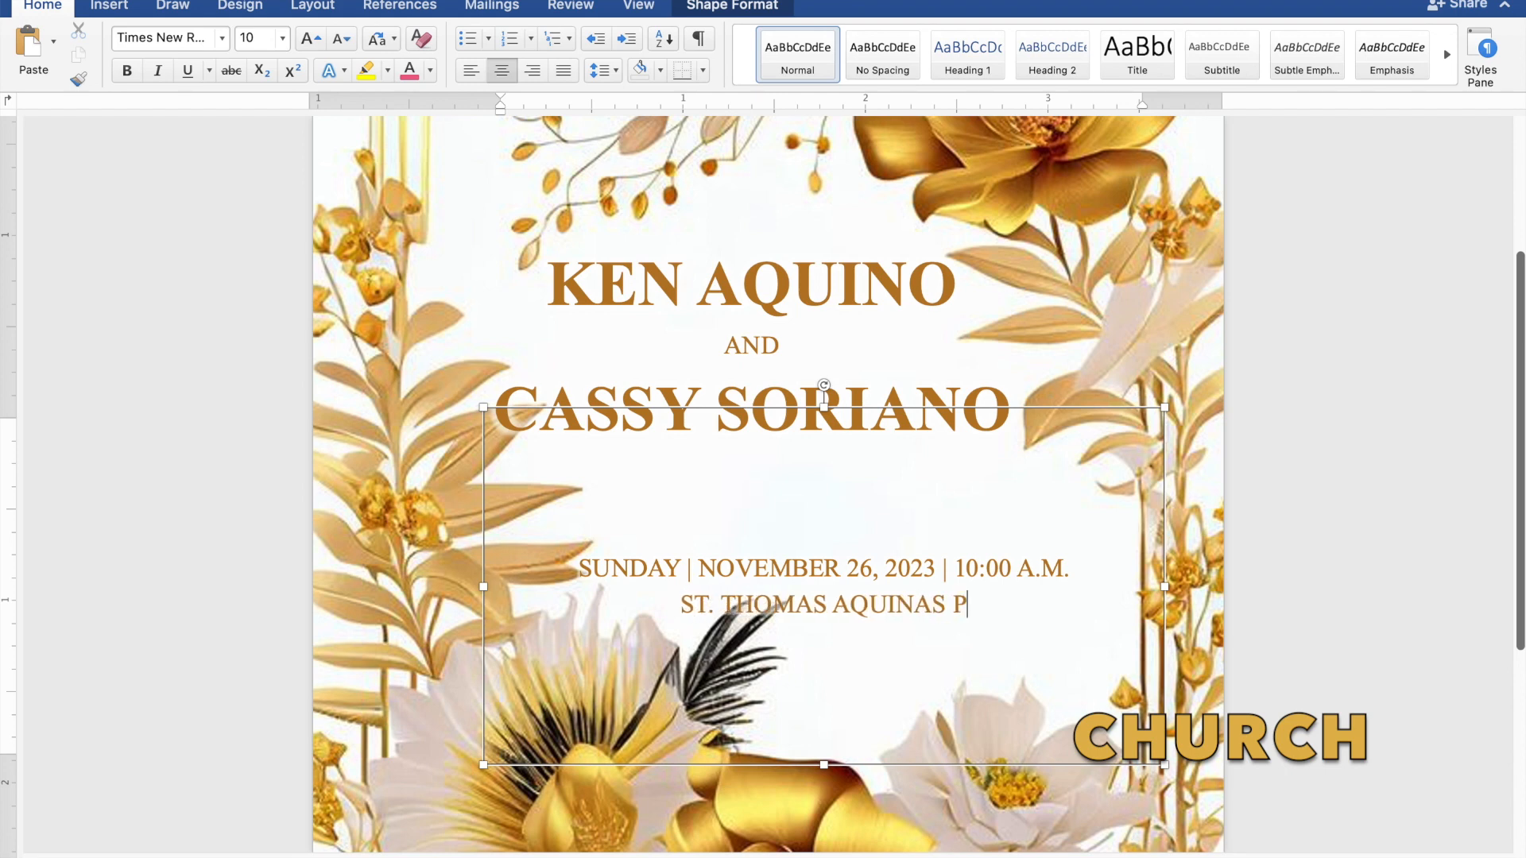
pyautogui.write('ARI')
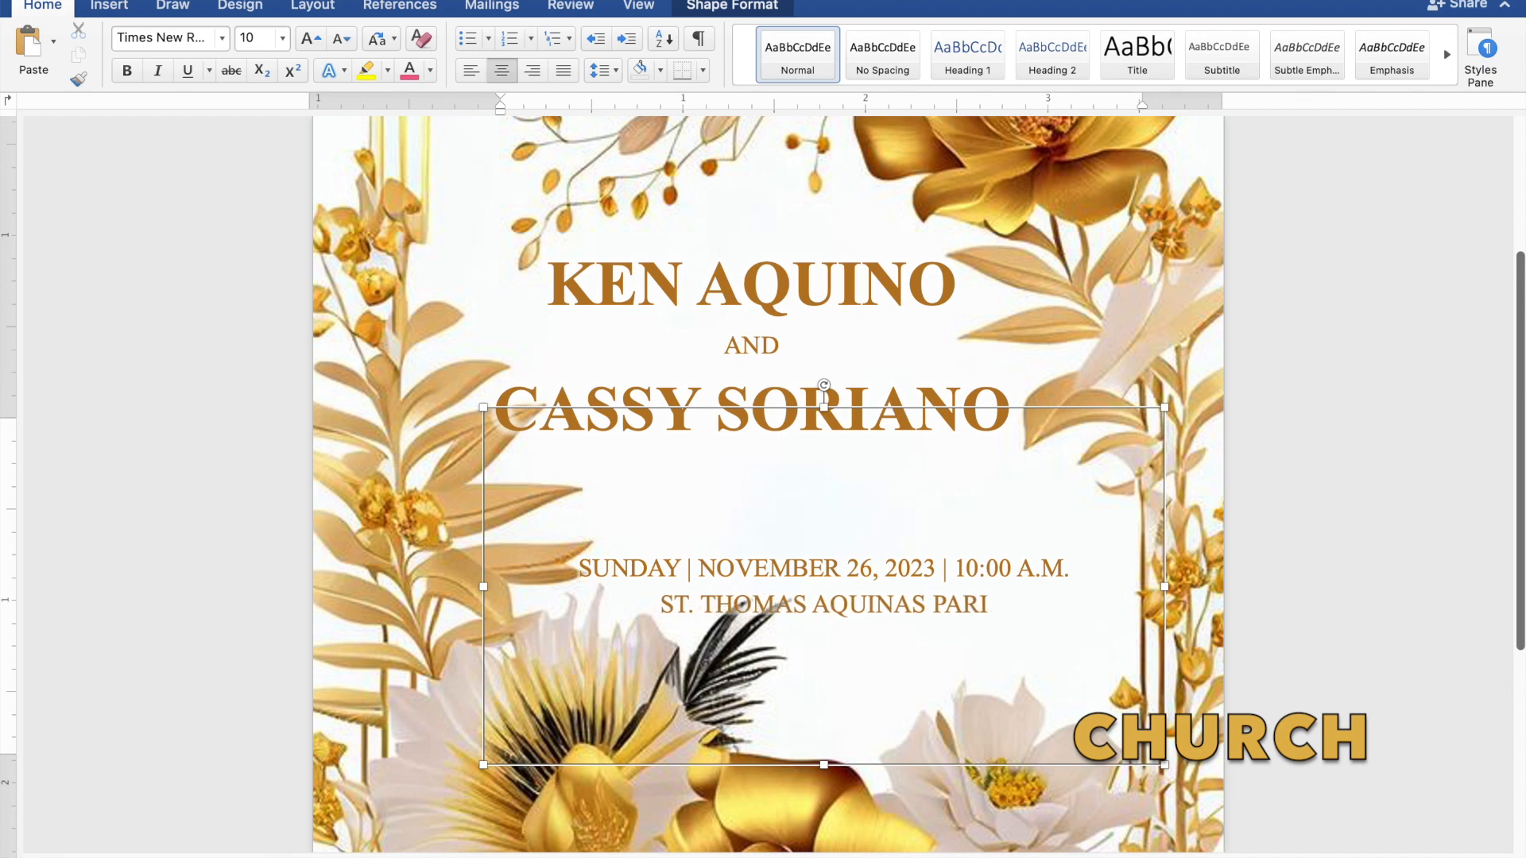
pyautogui.write('SH')
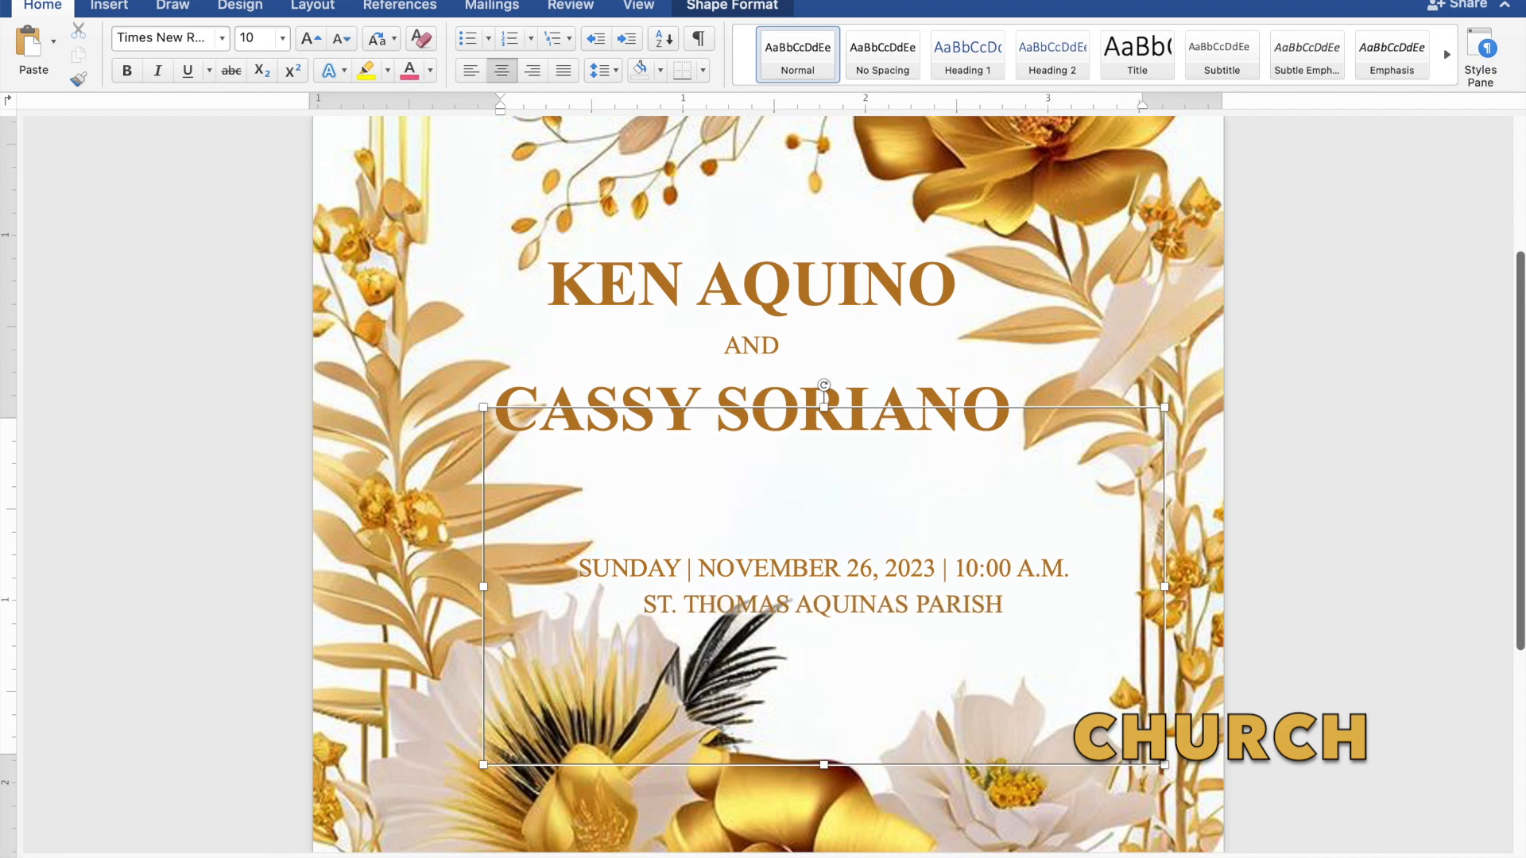
pyautogui.write(' CH')
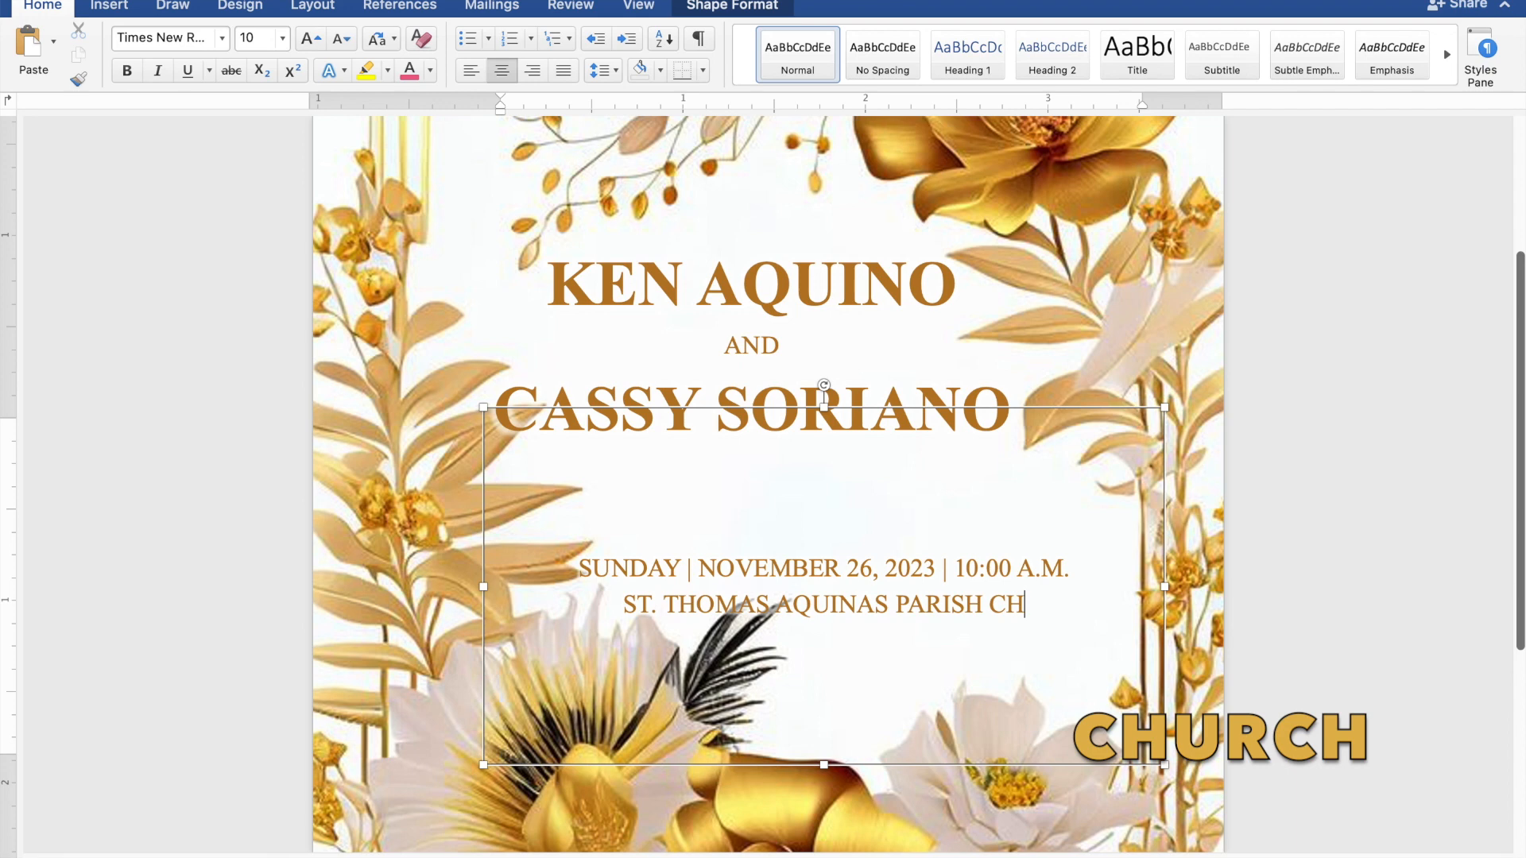
pyautogui.write('R')
pyautogui.press('BackSpace')
pyautogui.write('URCH')
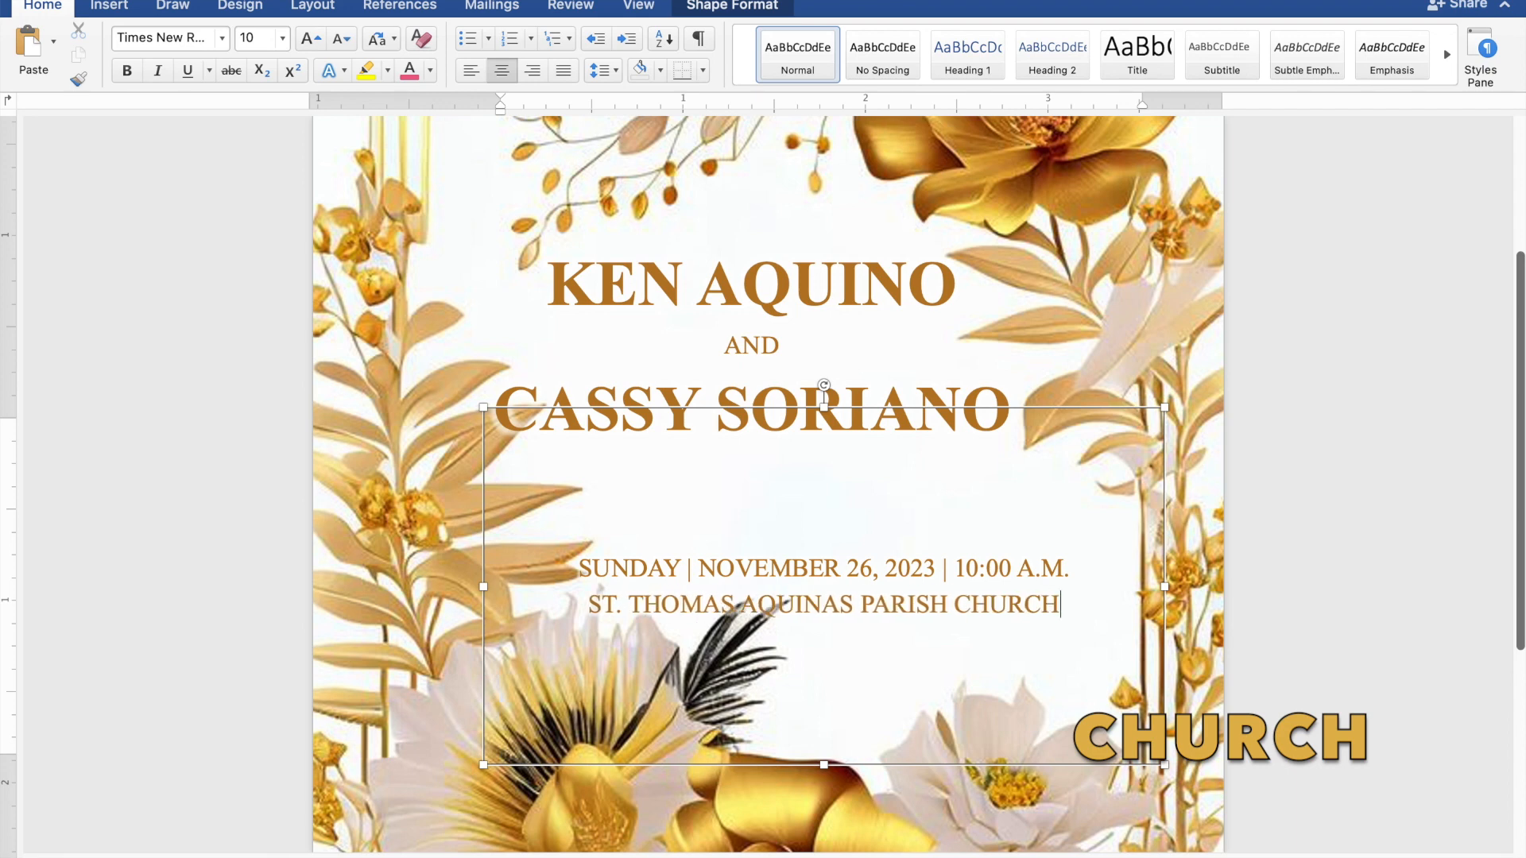
pyautogui.press('Return')
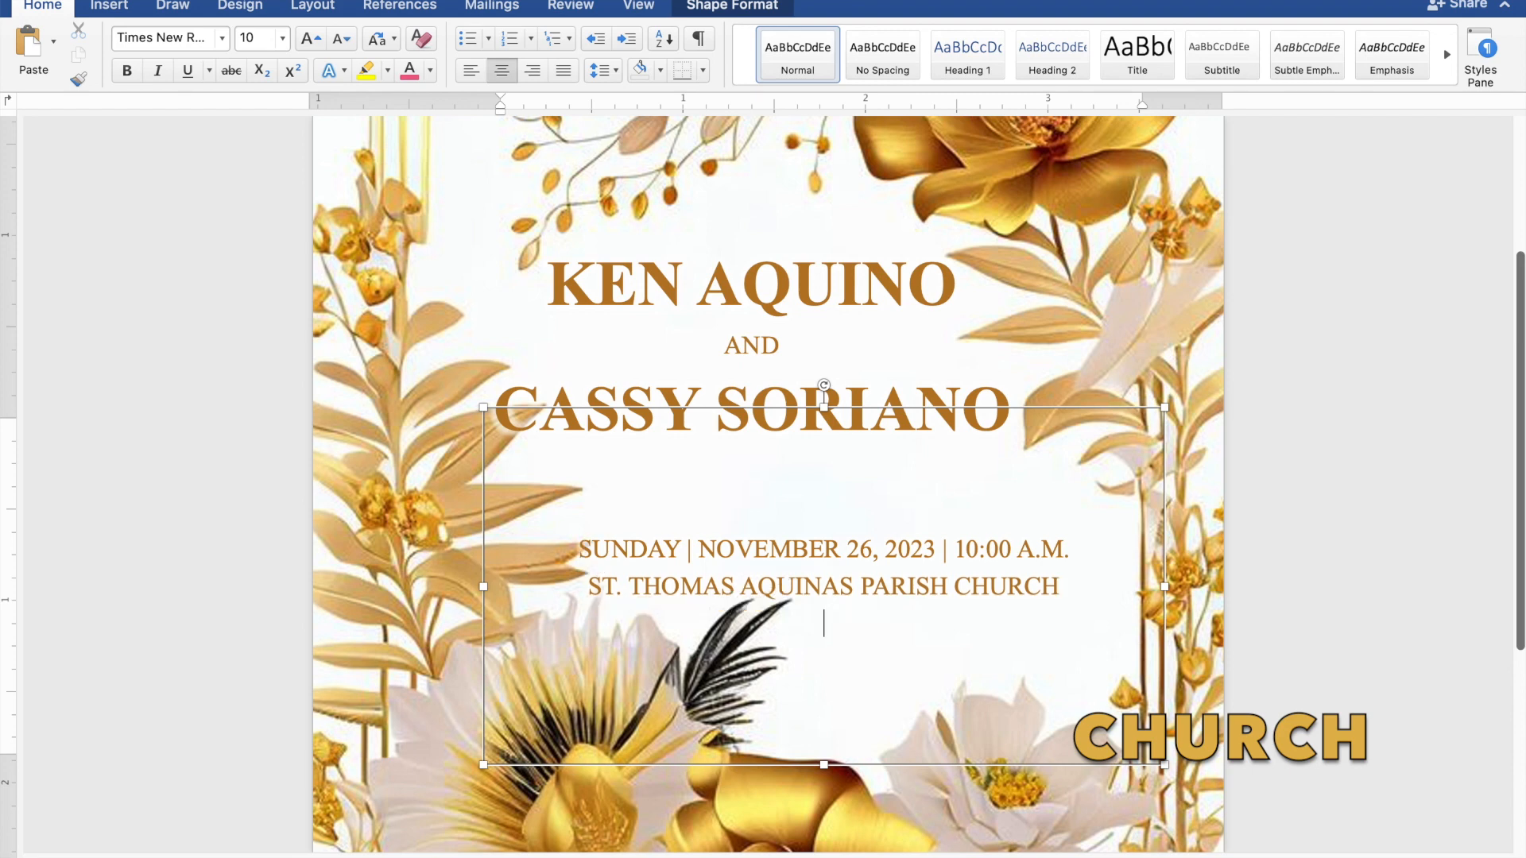
pyautogui.write('MANGALDAN,')
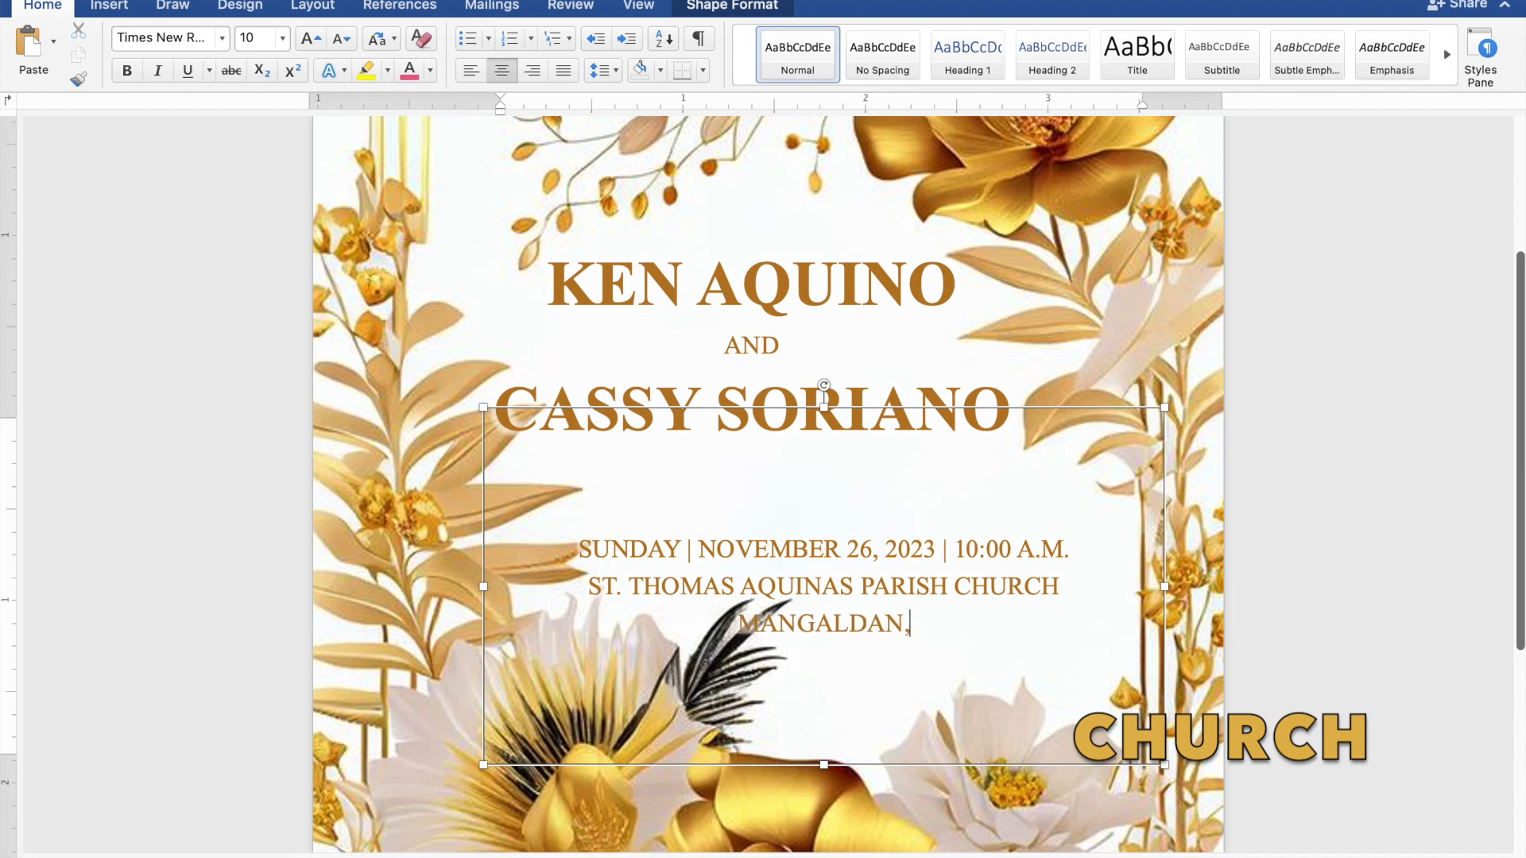
pyautogui.write(' PANG')
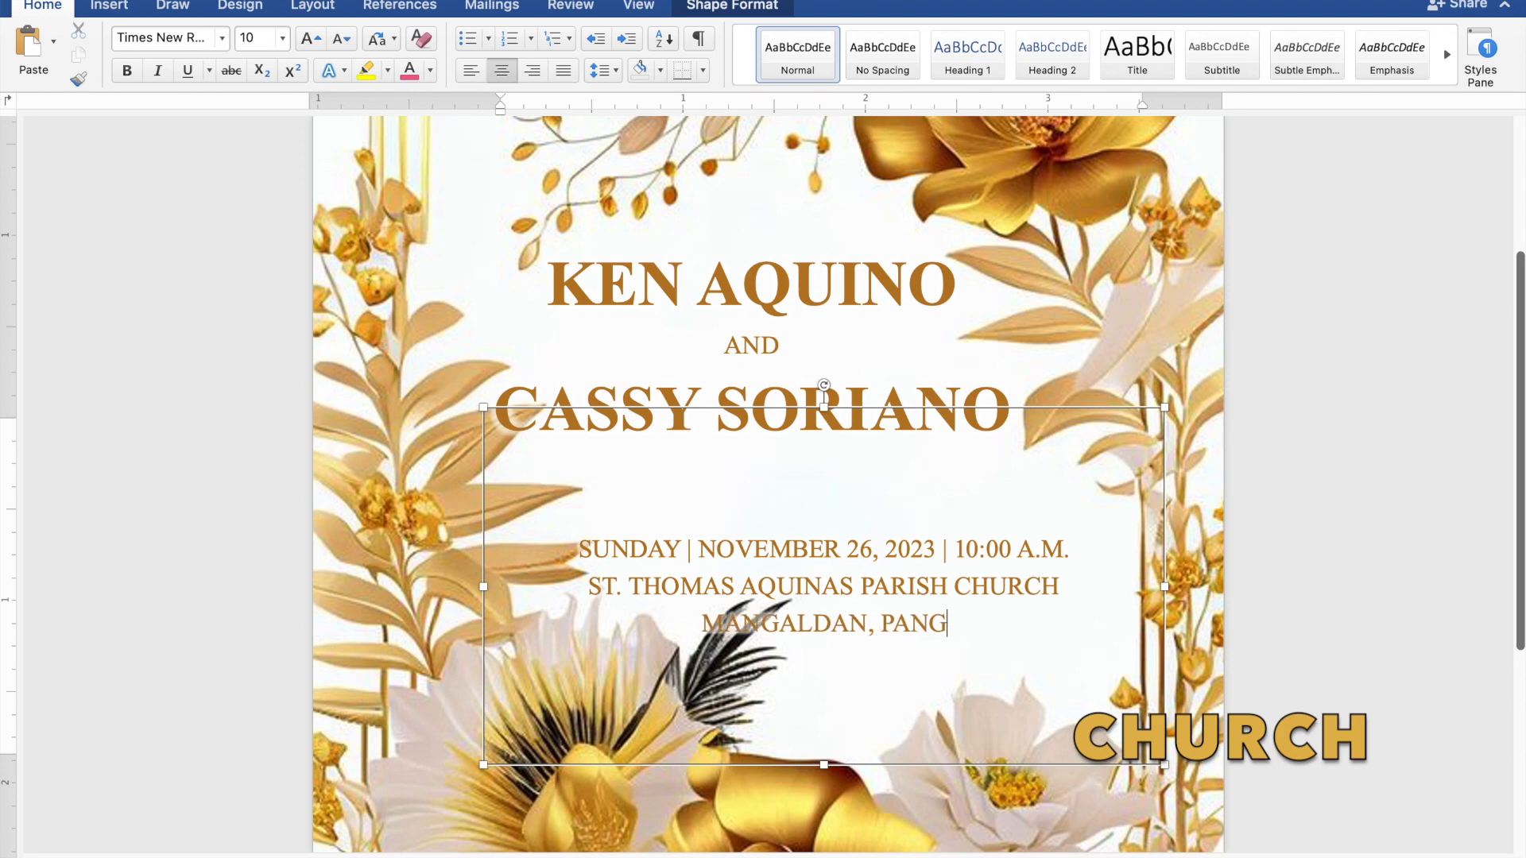
pyautogui.write('AS')
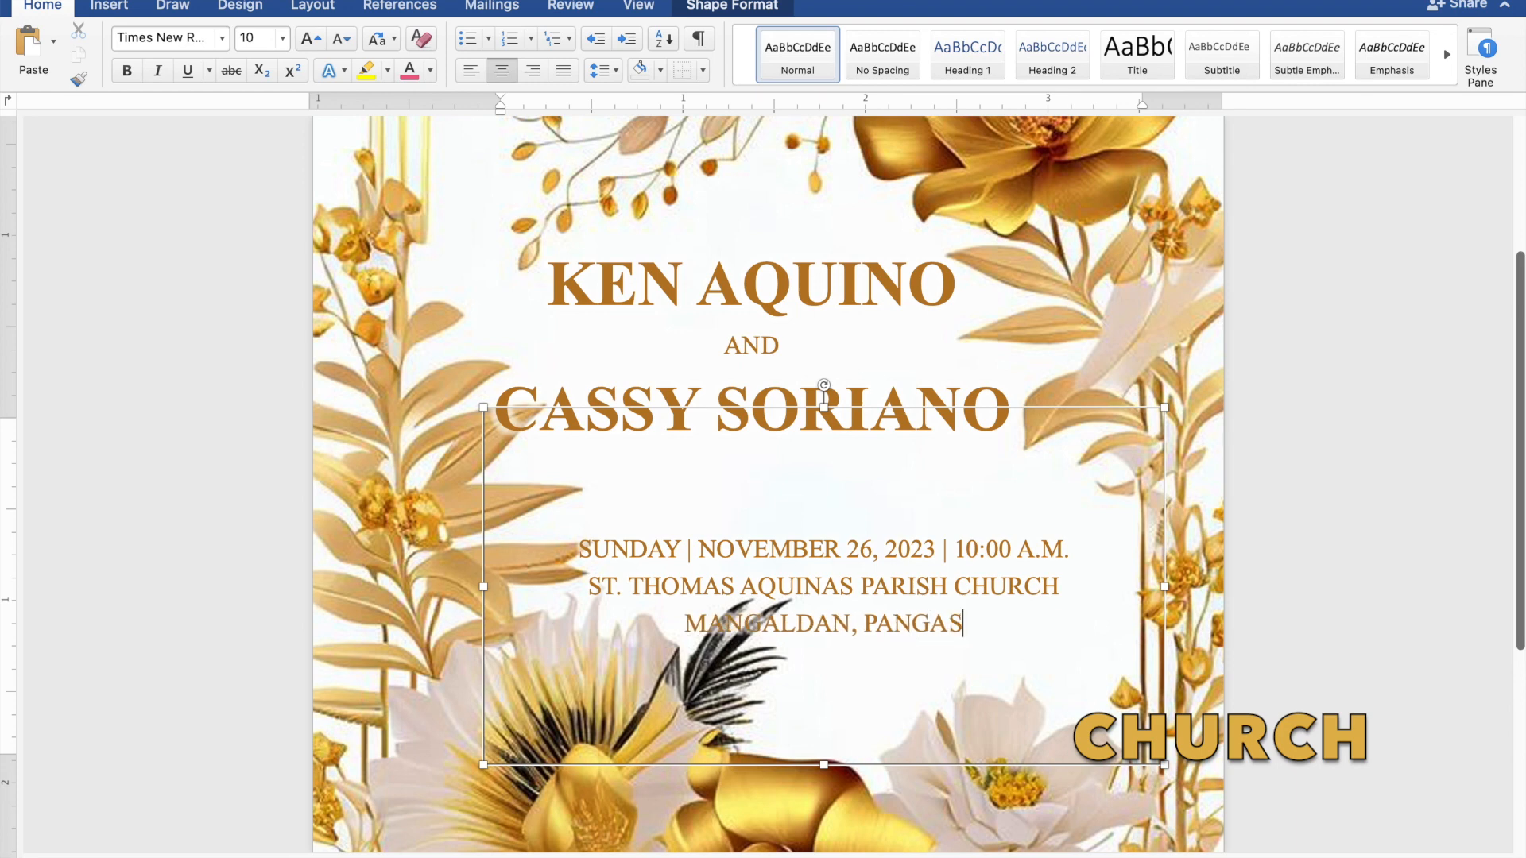
pyautogui.write('INA')
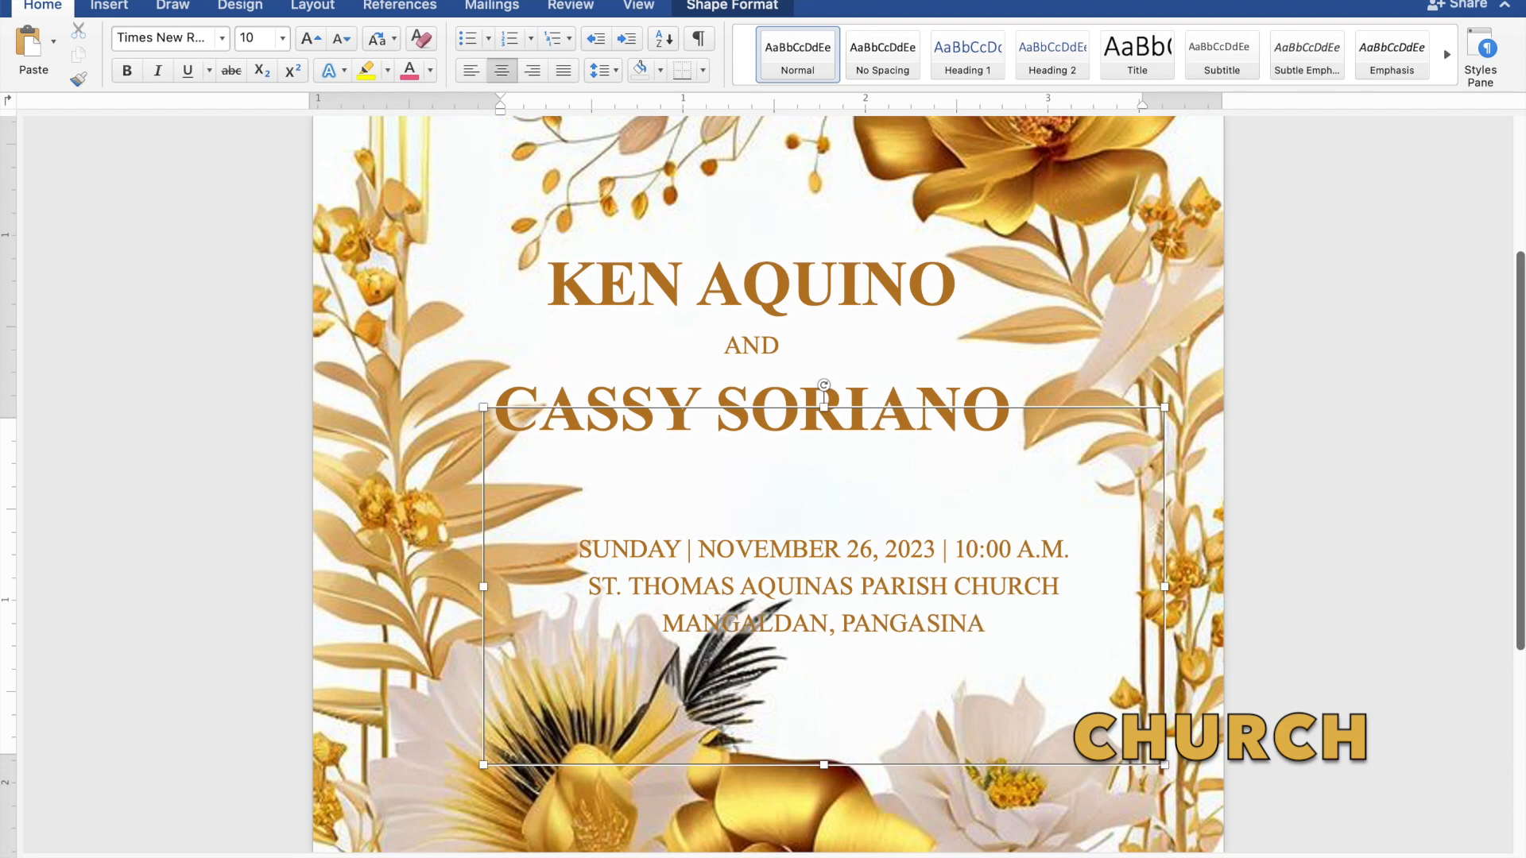
pyautogui.write('N')
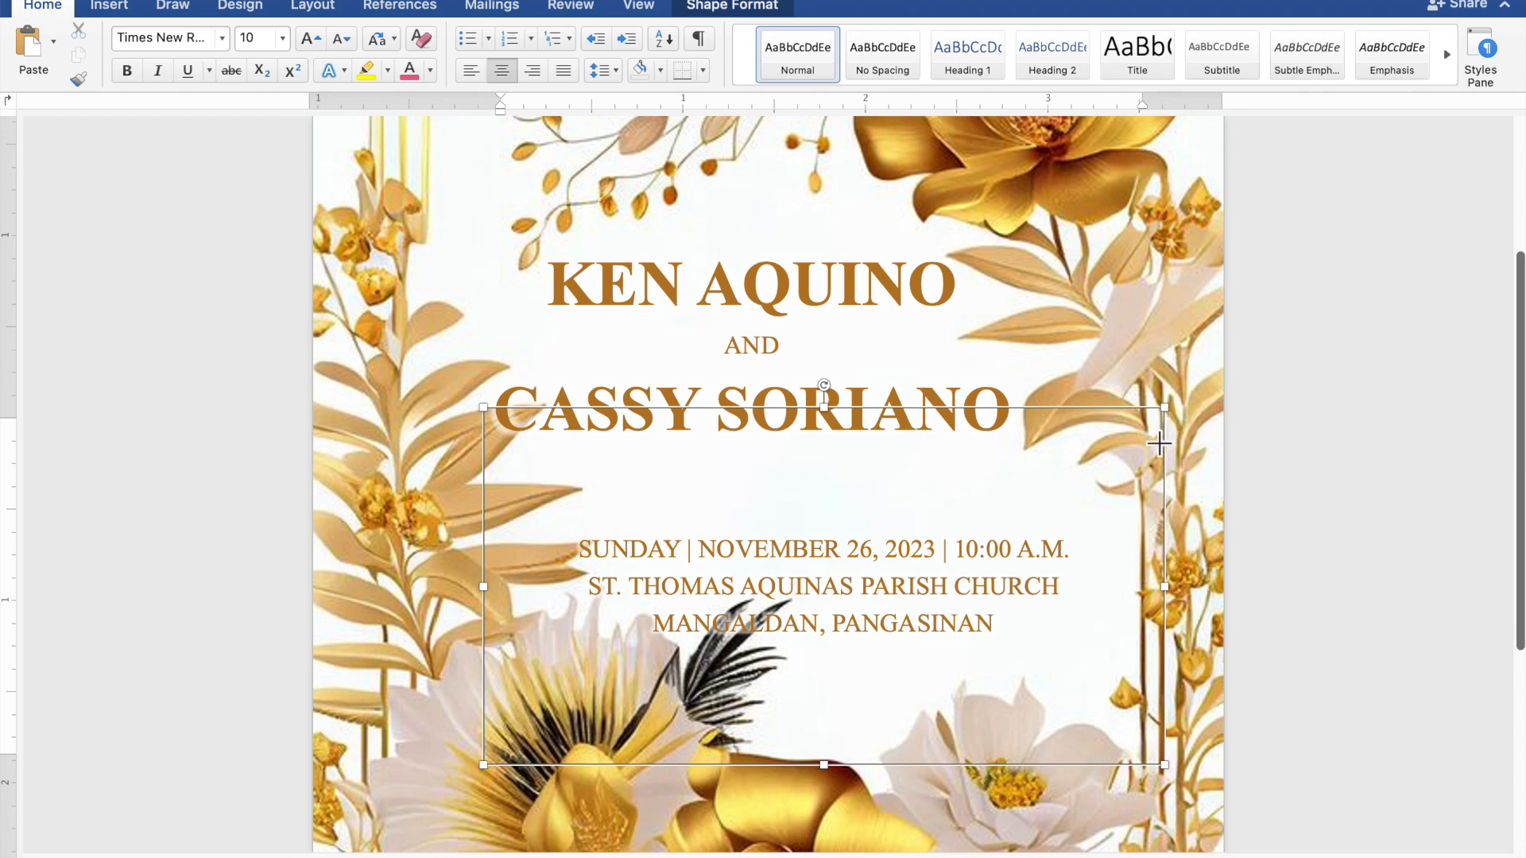
# Step: Shrink the event-details text box around its three lines, then copy and paste a duplicate
pyautogui.moveTo(1163, 411); pyautogui.dragTo(1065, 470)
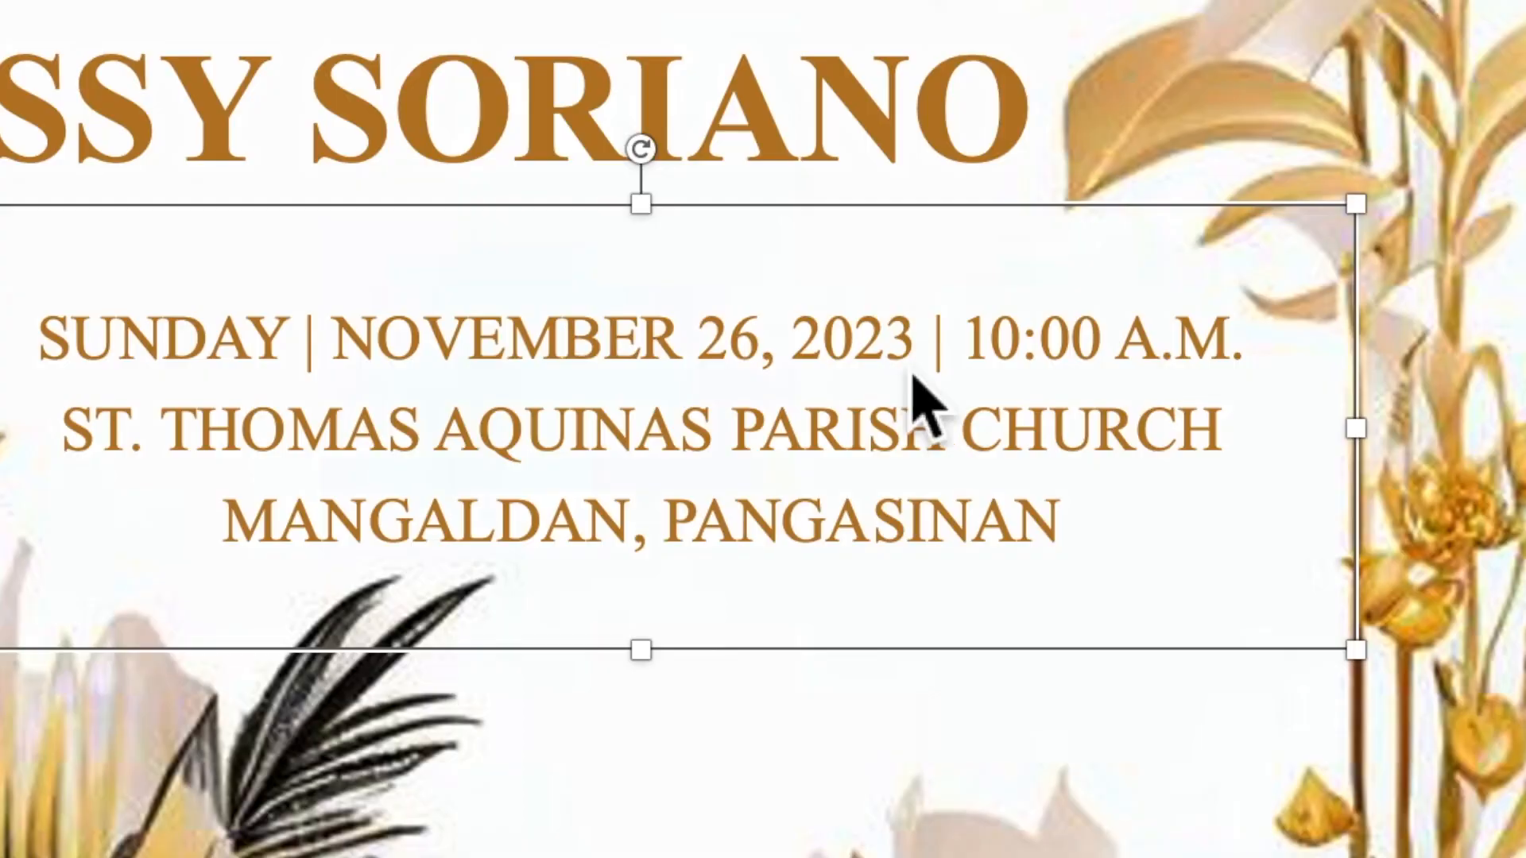
pyautogui.rightClick(961, 517)
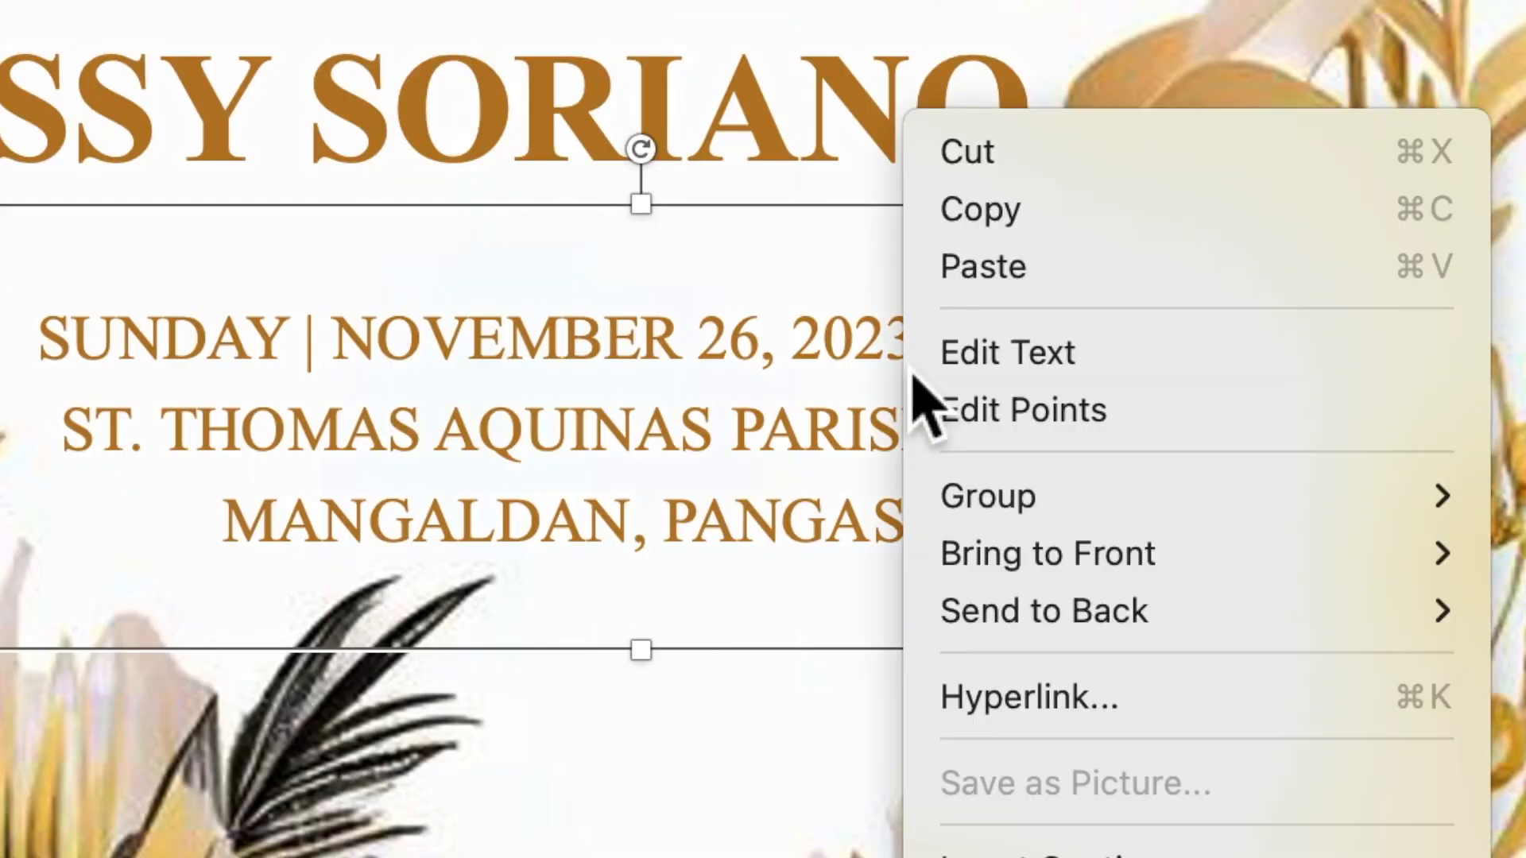
pyautogui.click(1018, 240)
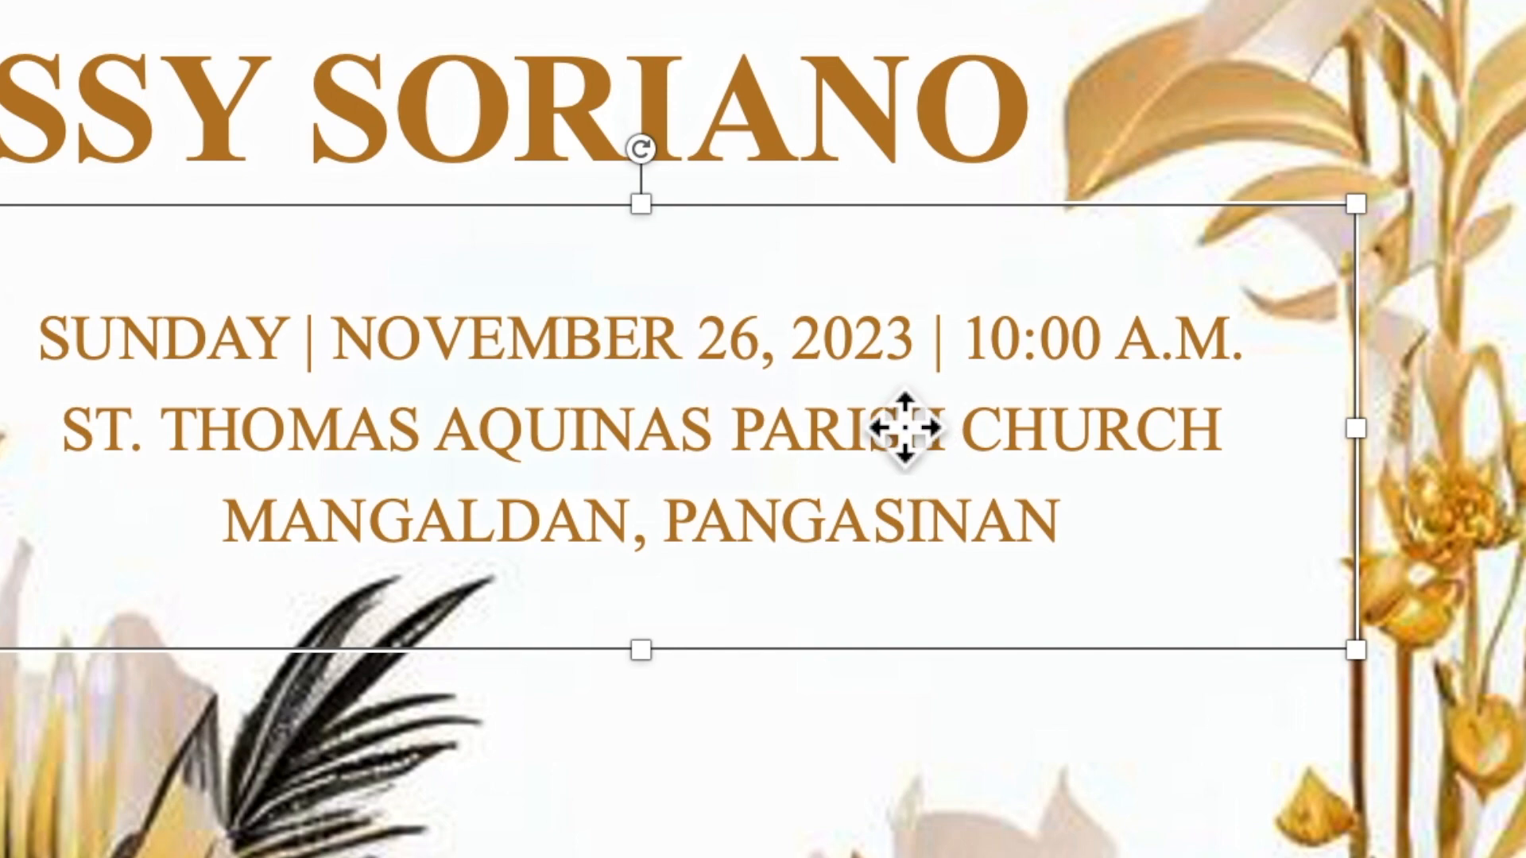
pyautogui.rightClick(897, 421)
pyautogui.click(991, 270)
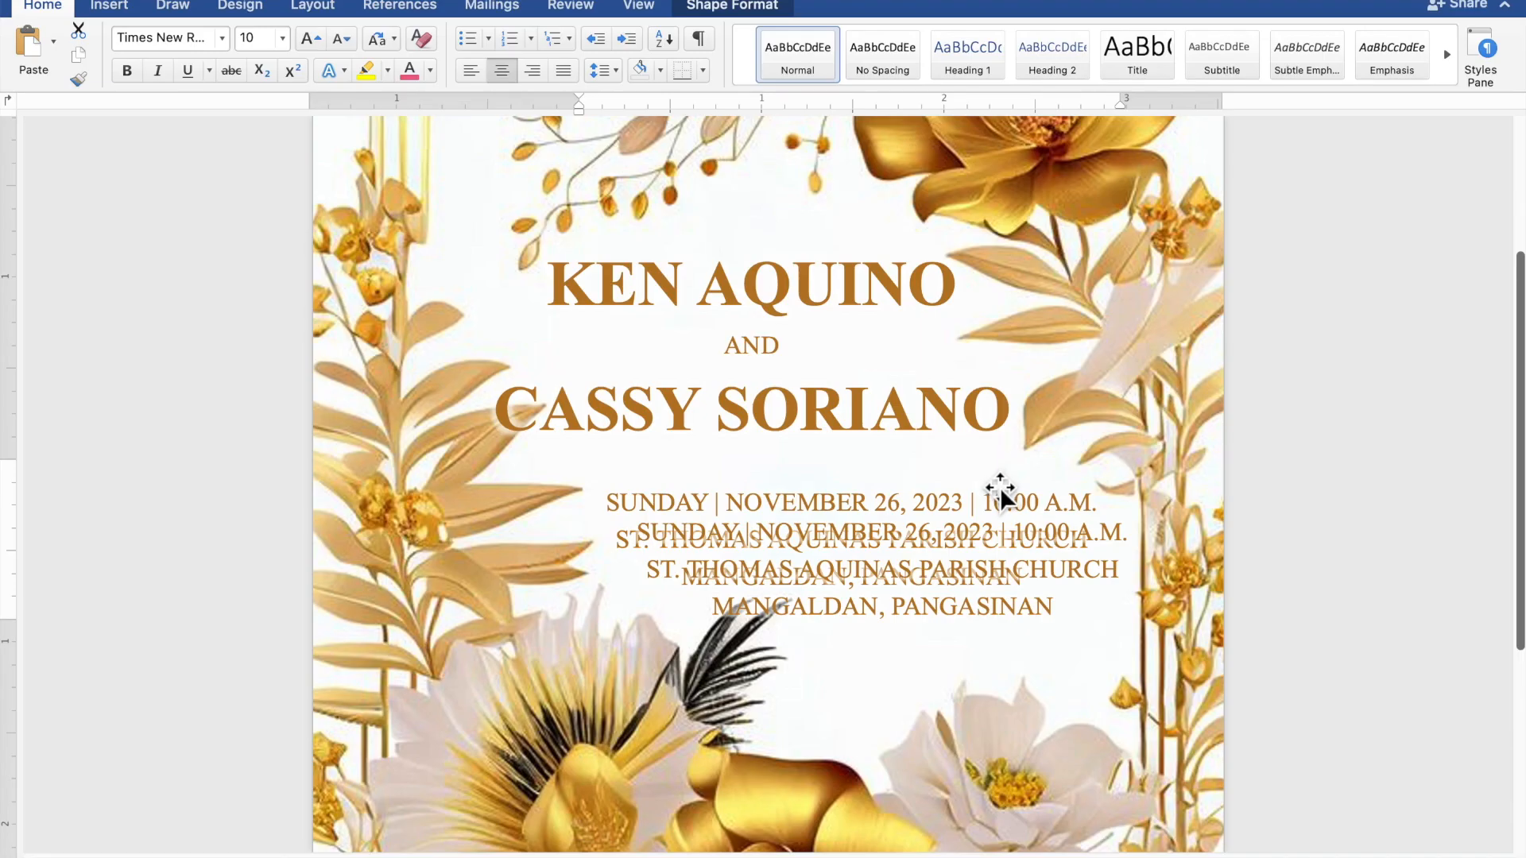
# Step: Move the duplicate box below the details and replace its text with 'RECEPTION TO FOLLOW'
pyautogui.moveTo(980, 545); pyautogui.dragTo(990, 666)
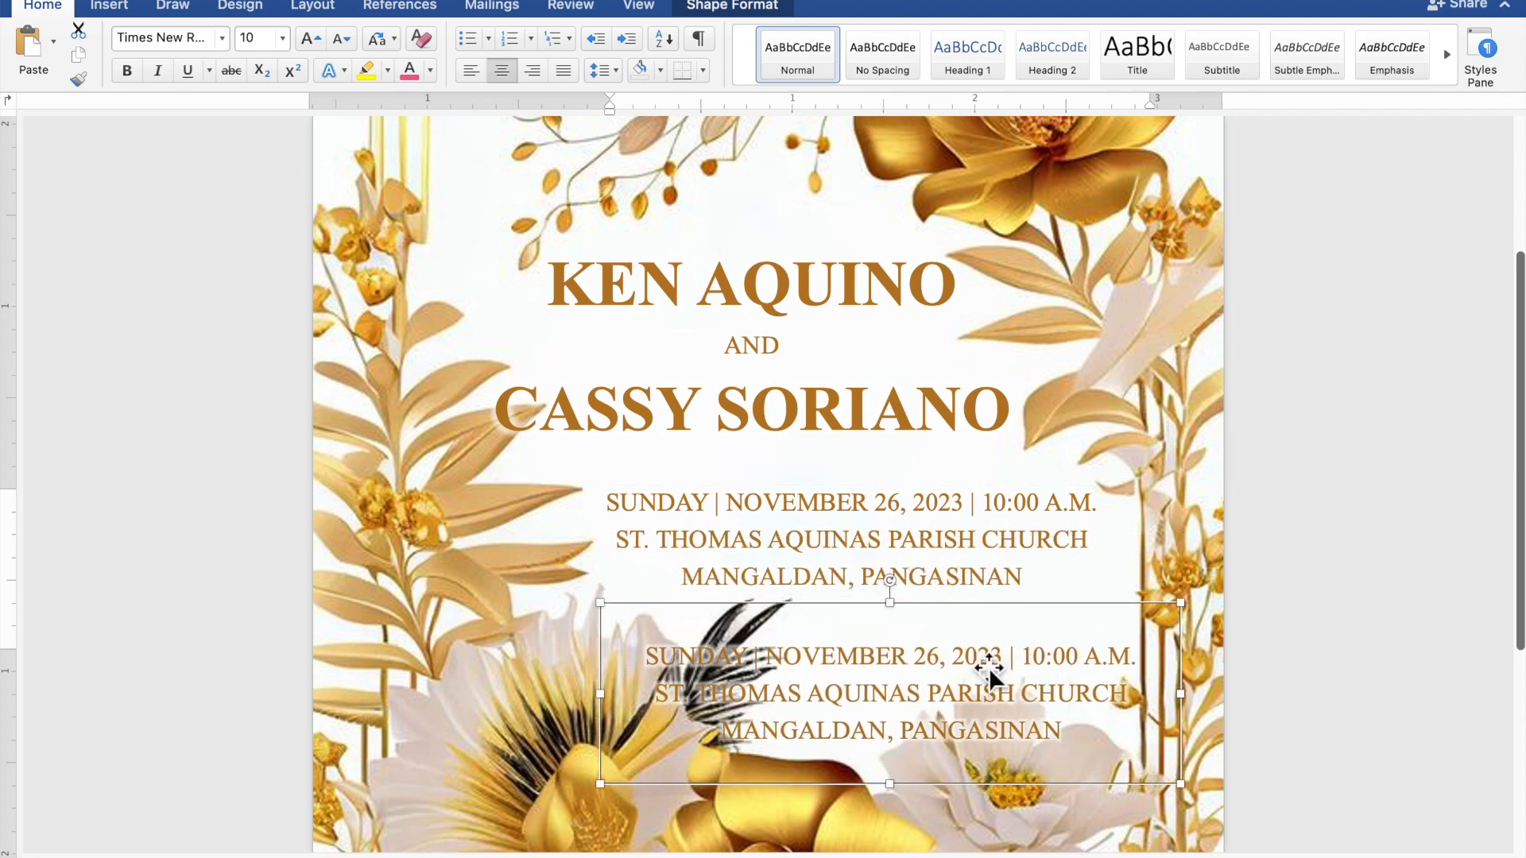
pyautogui.click(1075, 741)
pyautogui.moveTo(1075, 741); pyautogui.dragTo(647, 661)
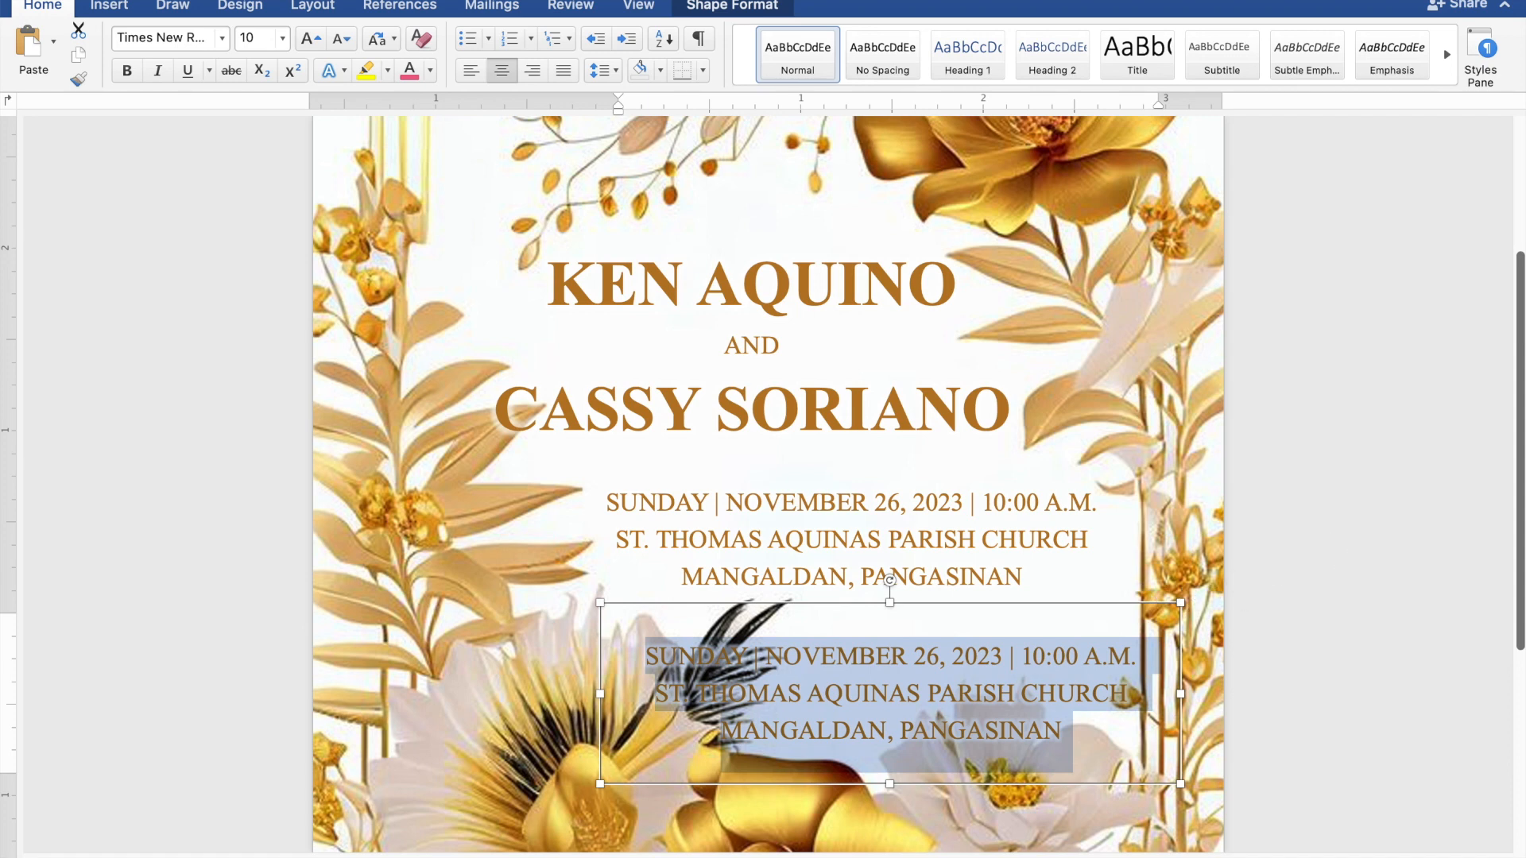
pyautogui.write('RECEP')
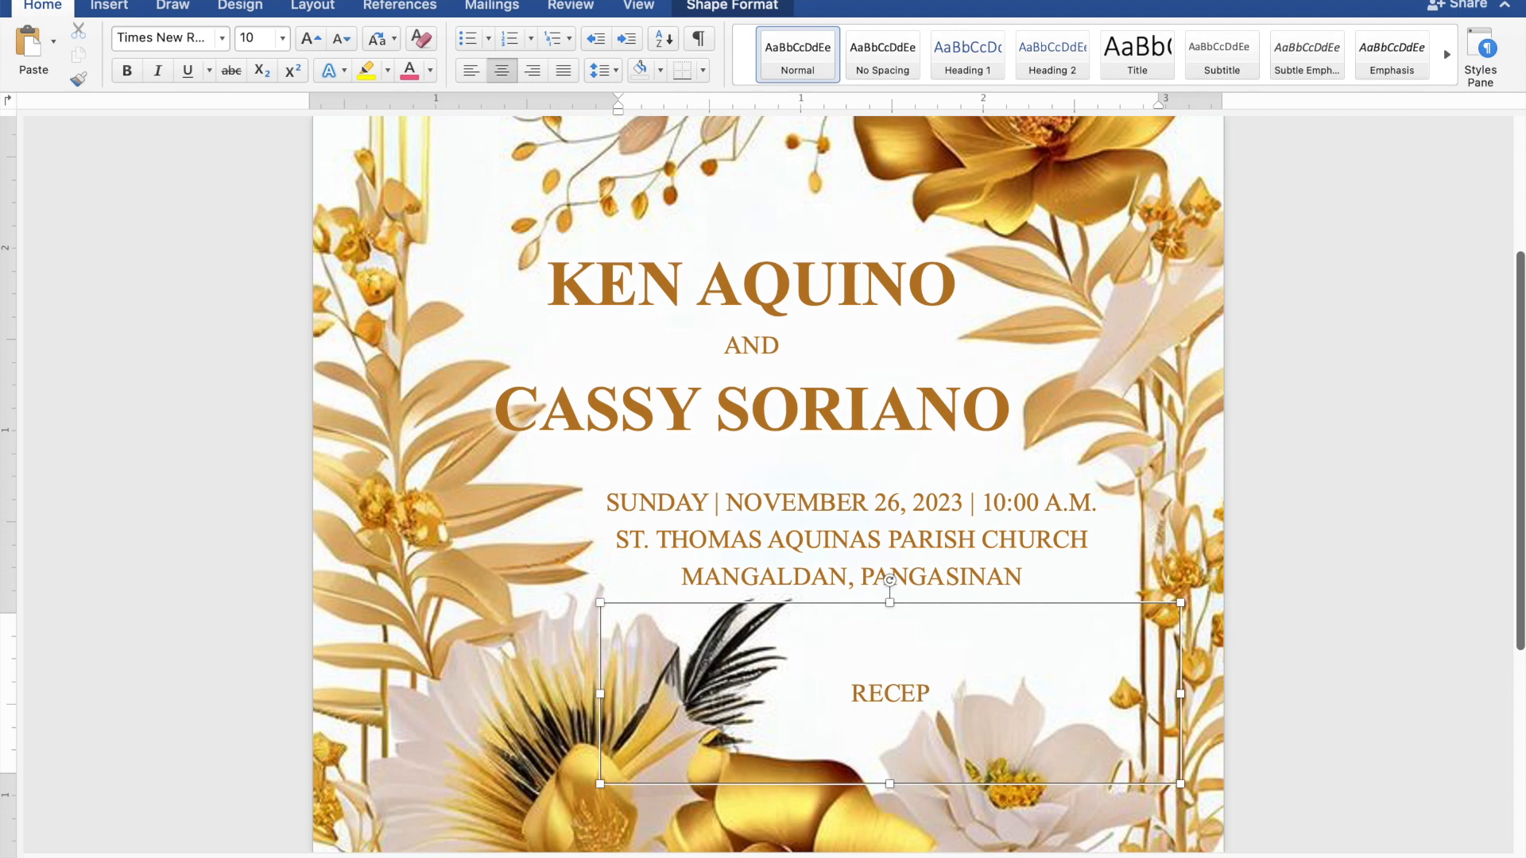
pyautogui.write('TION')
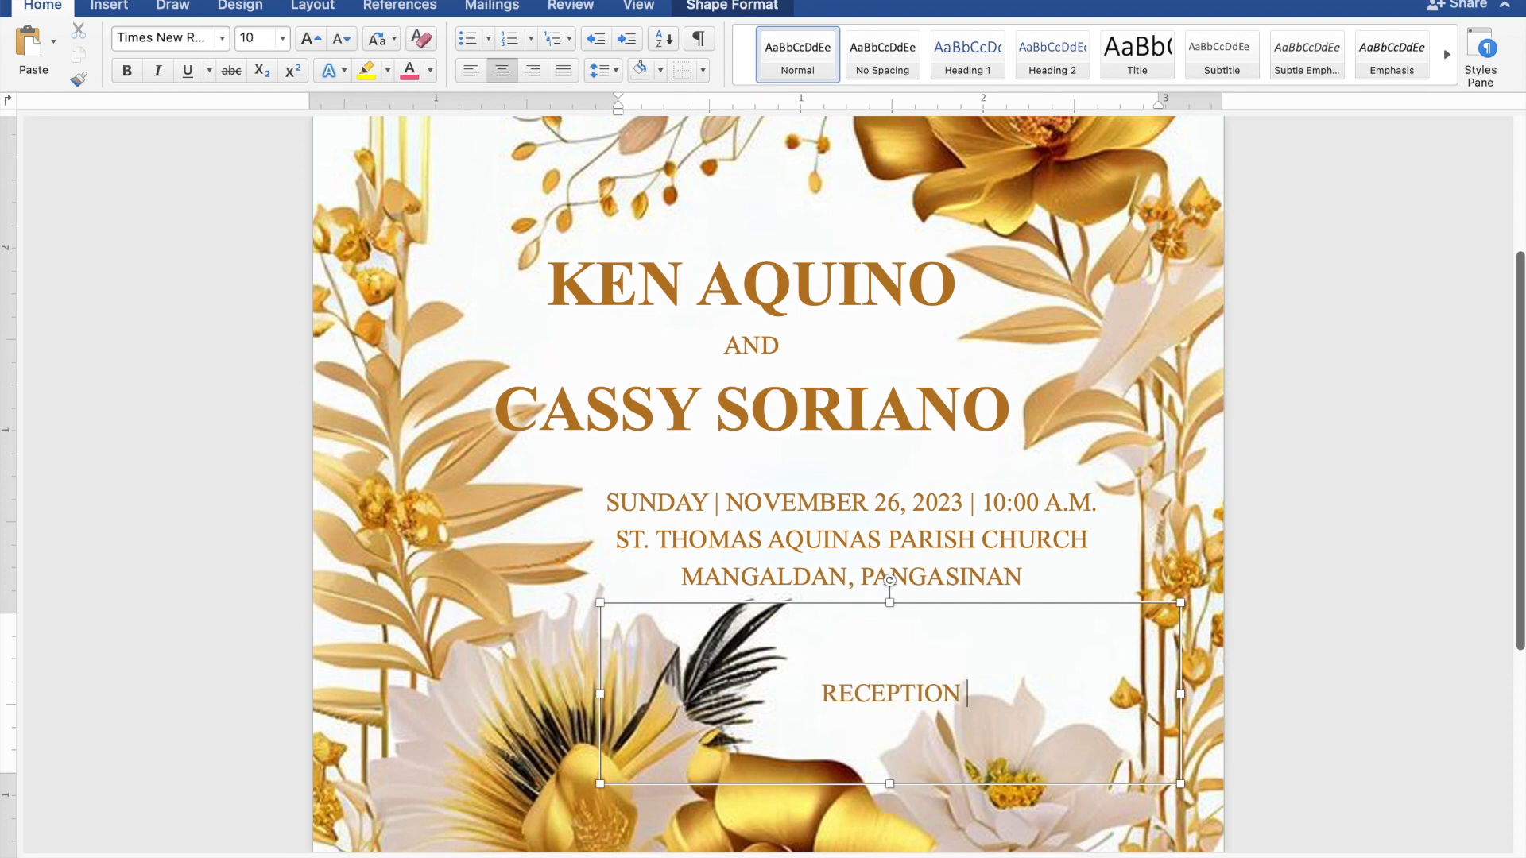
pyautogui.write(' TO')
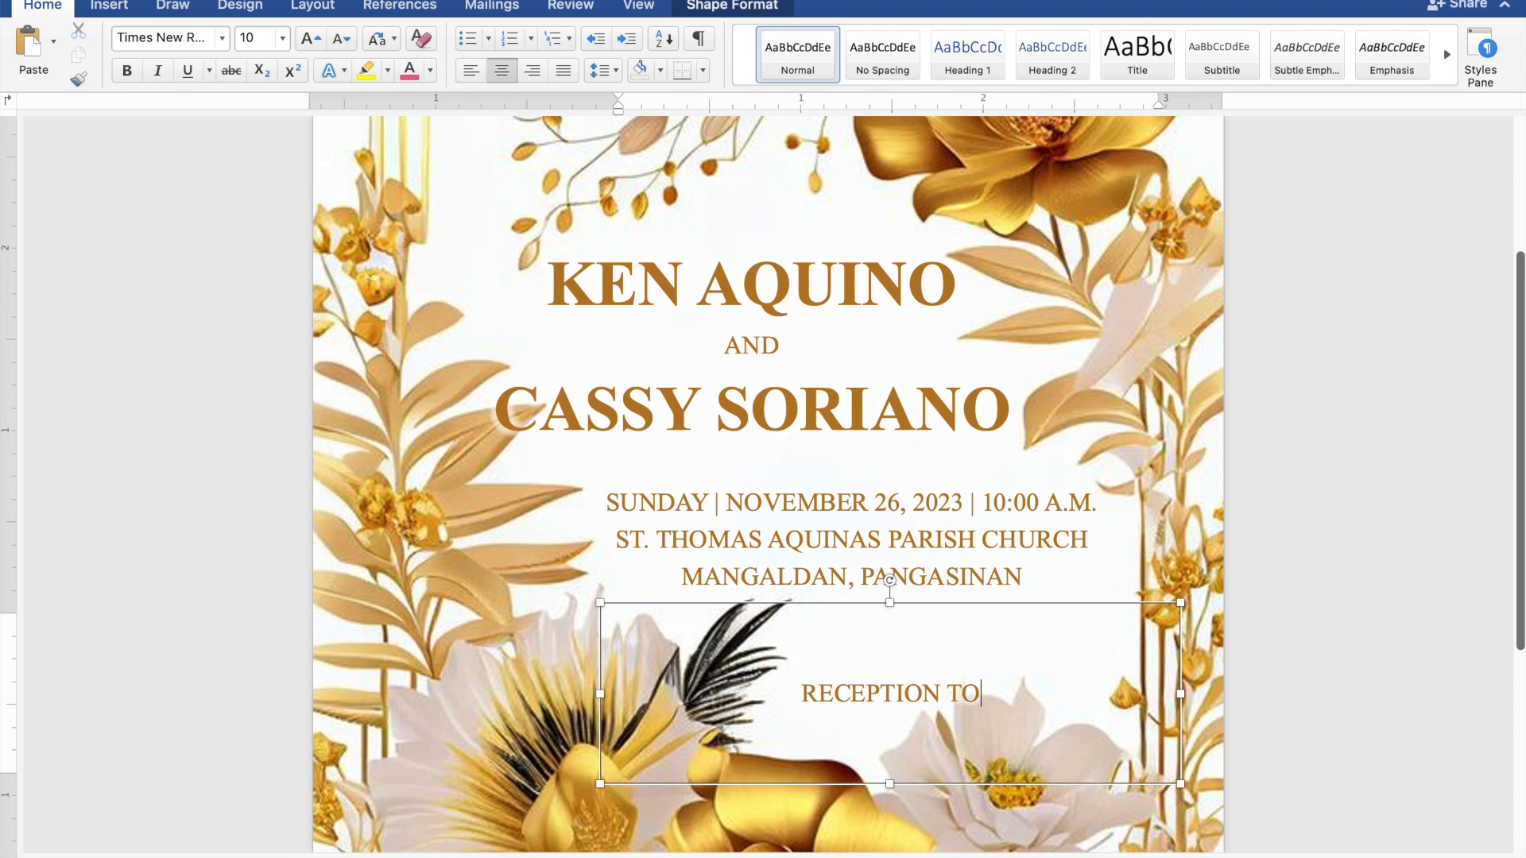
pyautogui.write(' FO')
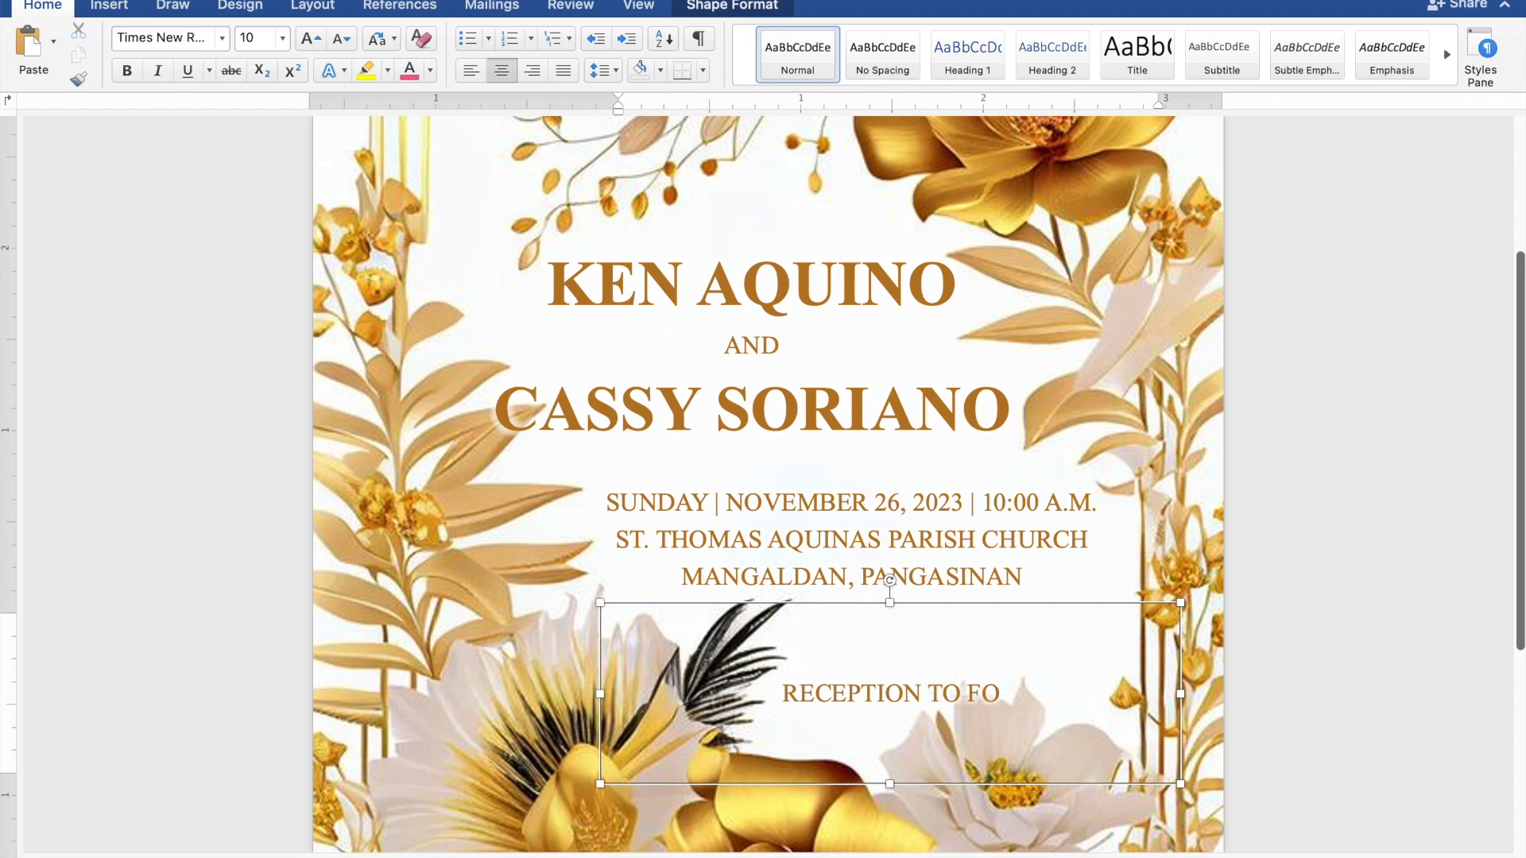
pyautogui.write('LLOW')
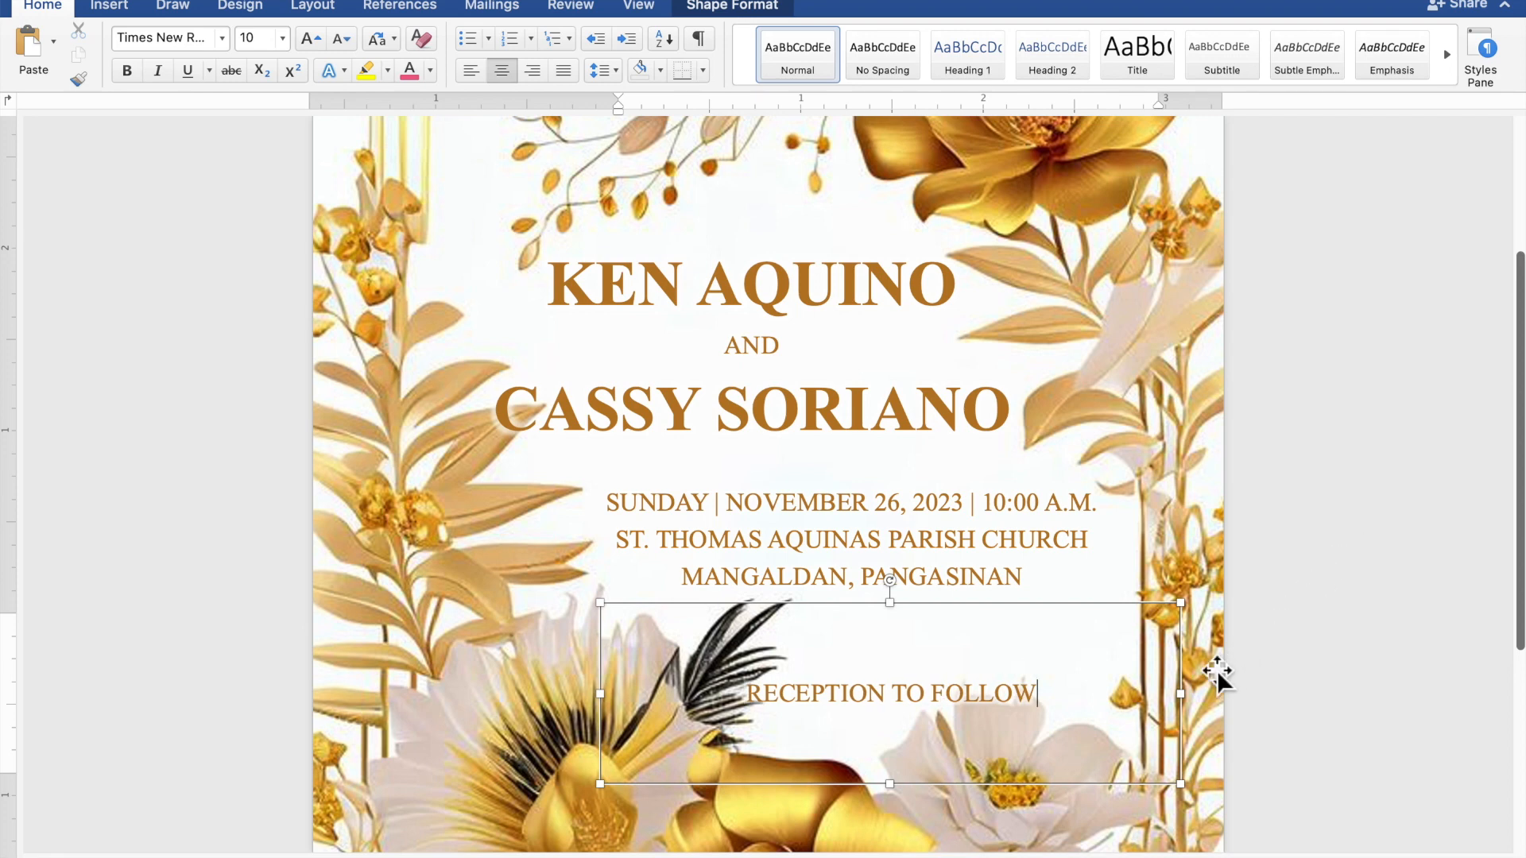
pyautogui.moveTo(1050, 700); pyautogui.dragTo(809, 698)
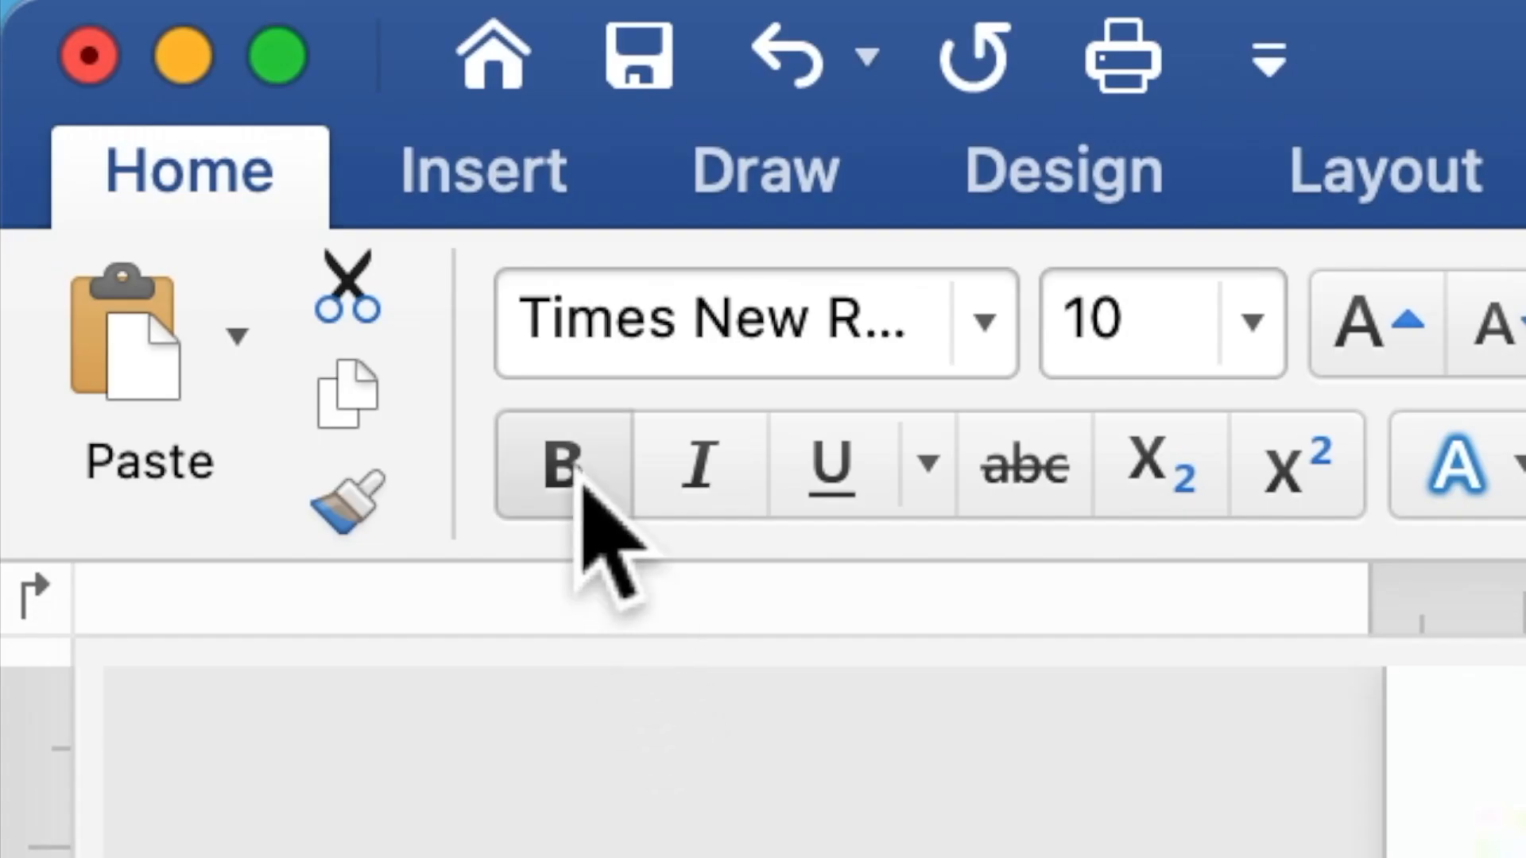
# Step: Bold 'RECEPTION TO FOLLOW', shrink its box to about 2.48" wide, and place it under MANGALDAN, PANGASINAN
pyautogui.click(582, 480)
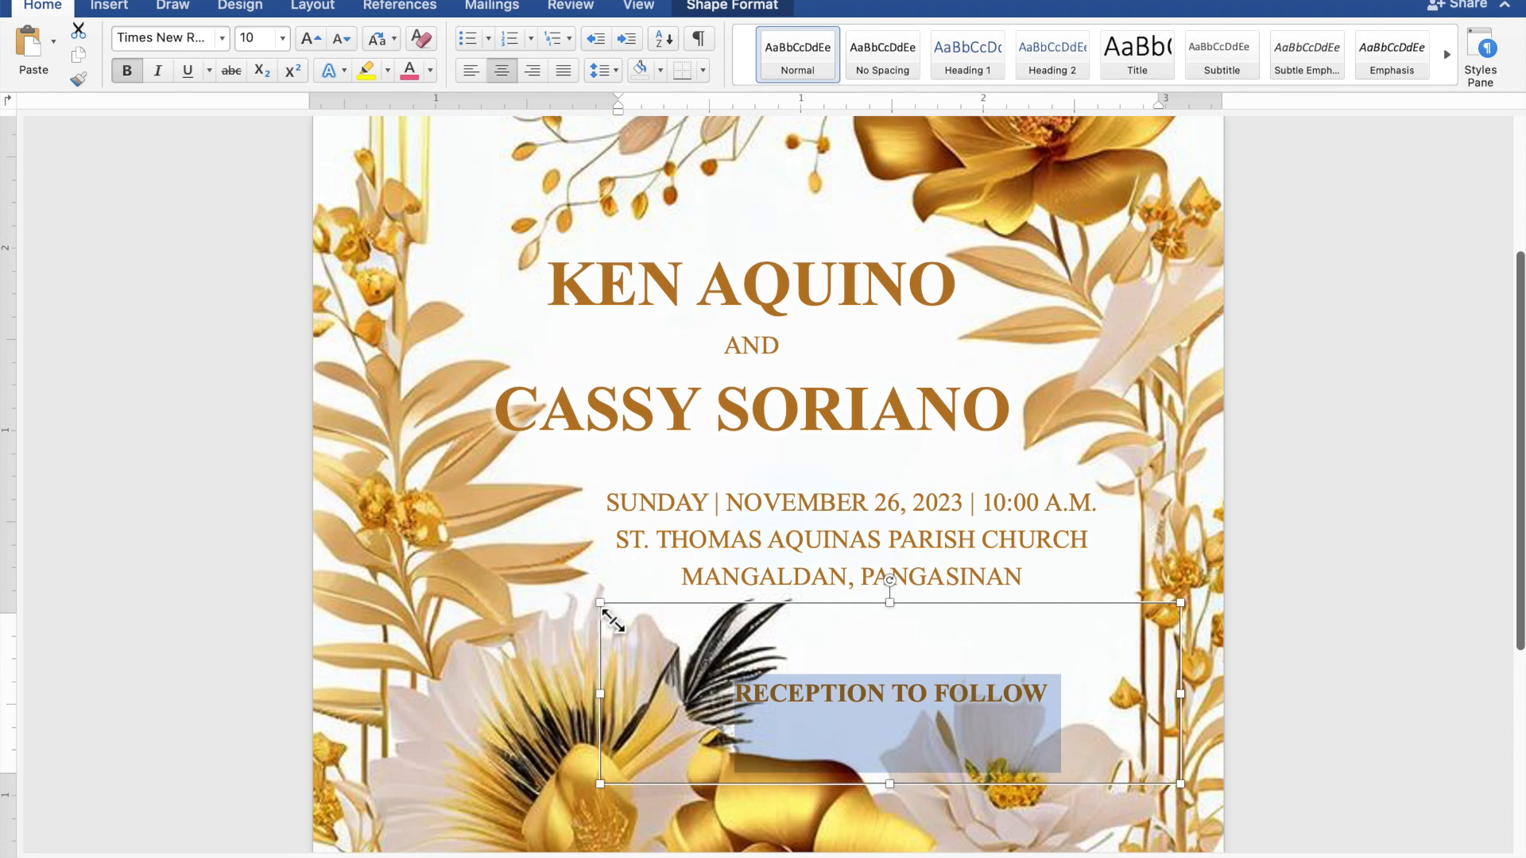
pyautogui.moveTo(608, 615); pyautogui.dragTo(744, 676)
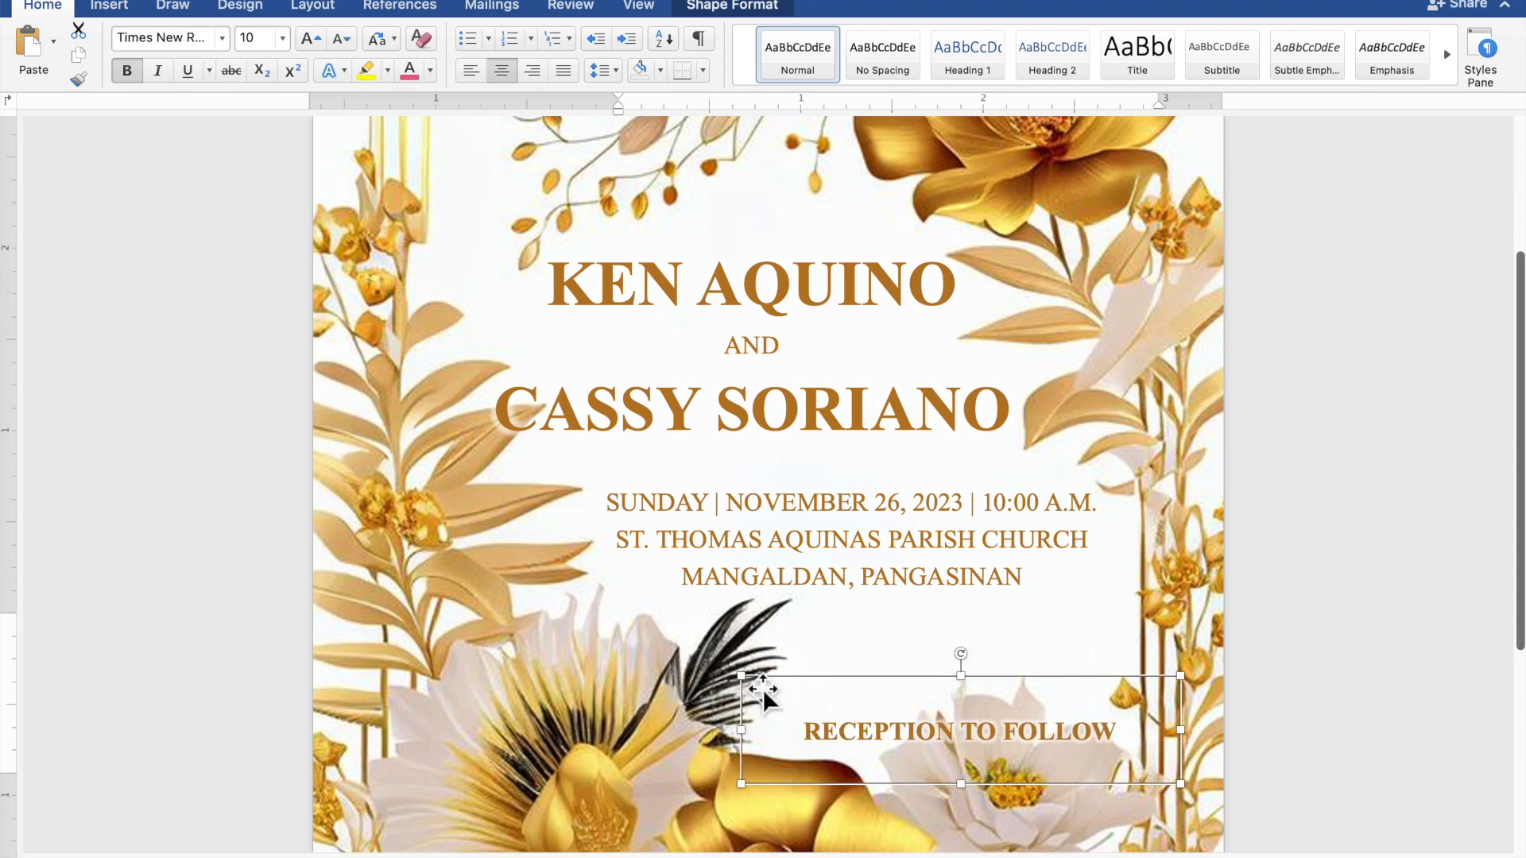
pyautogui.moveTo(902, 743); pyautogui.dragTo(905, 661)
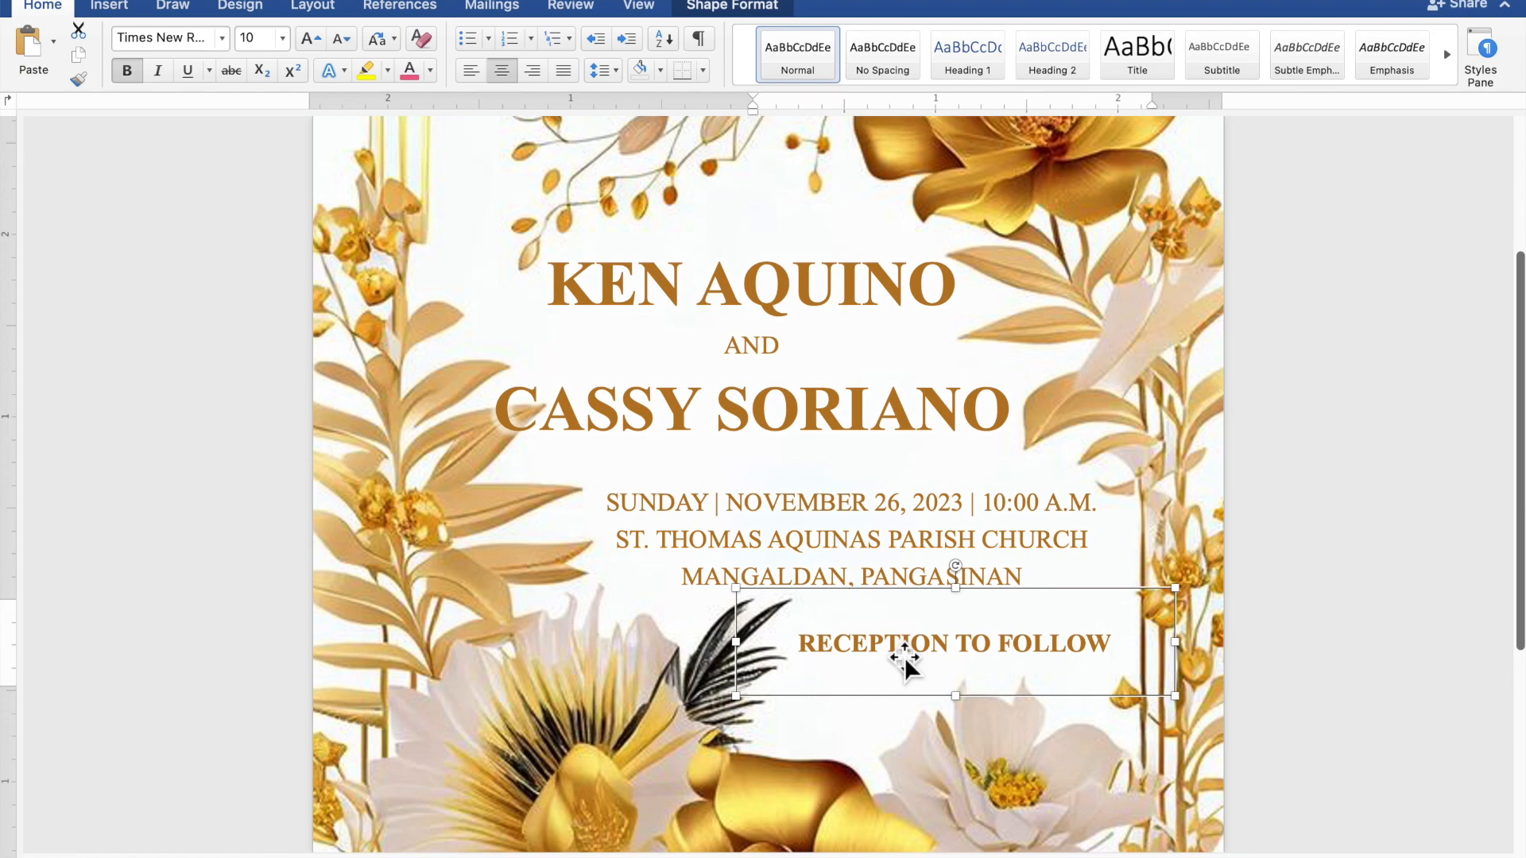
# Step: Zoom out to the full invitation page and deselect the reception text box
pyautogui.scroll(-5, 905, 658)
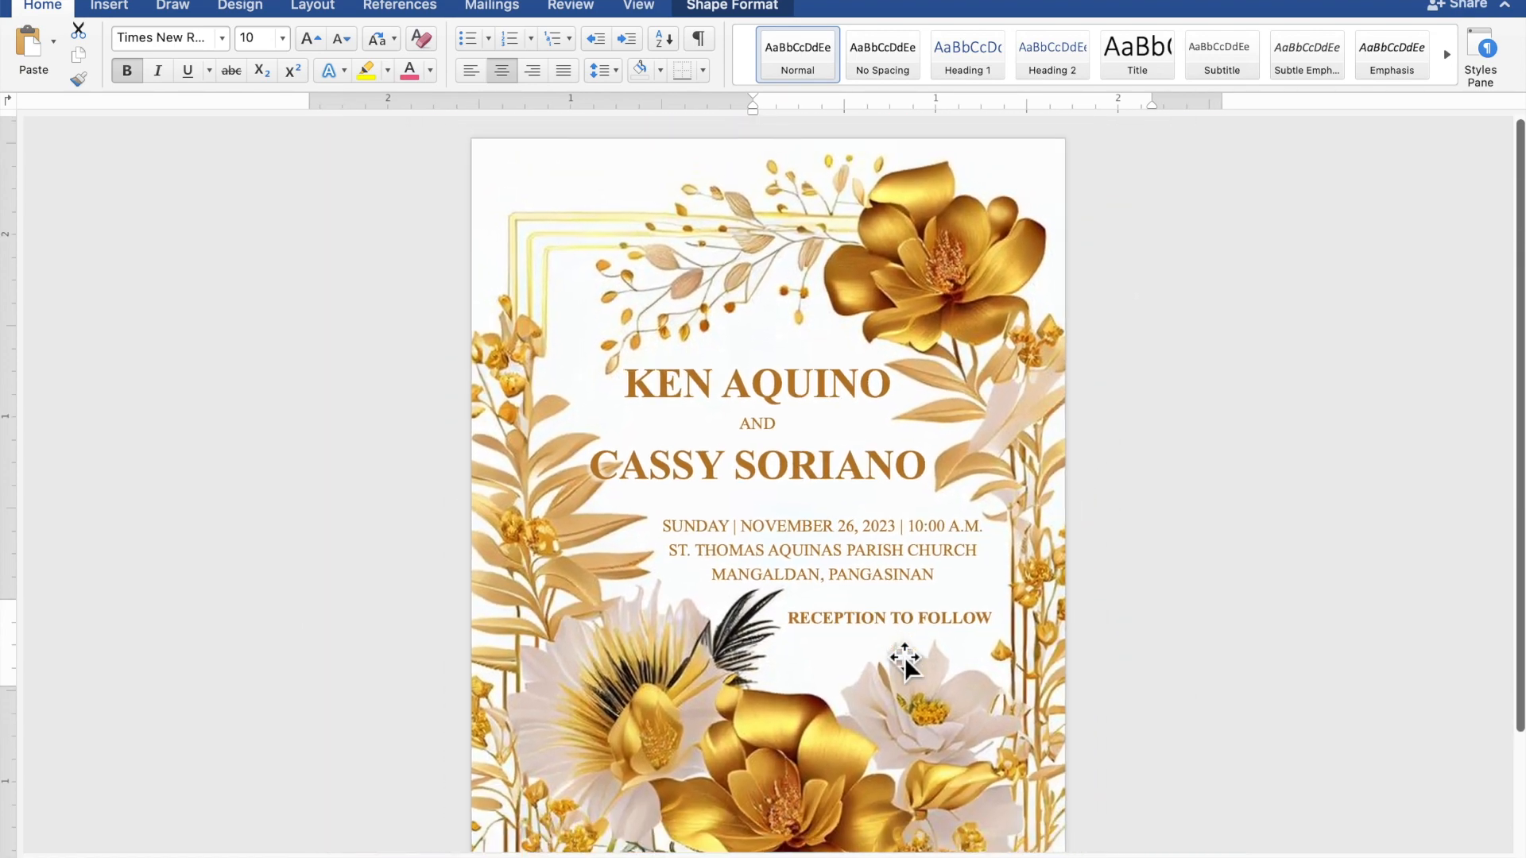
pyautogui.scroll(-4, 905, 658)
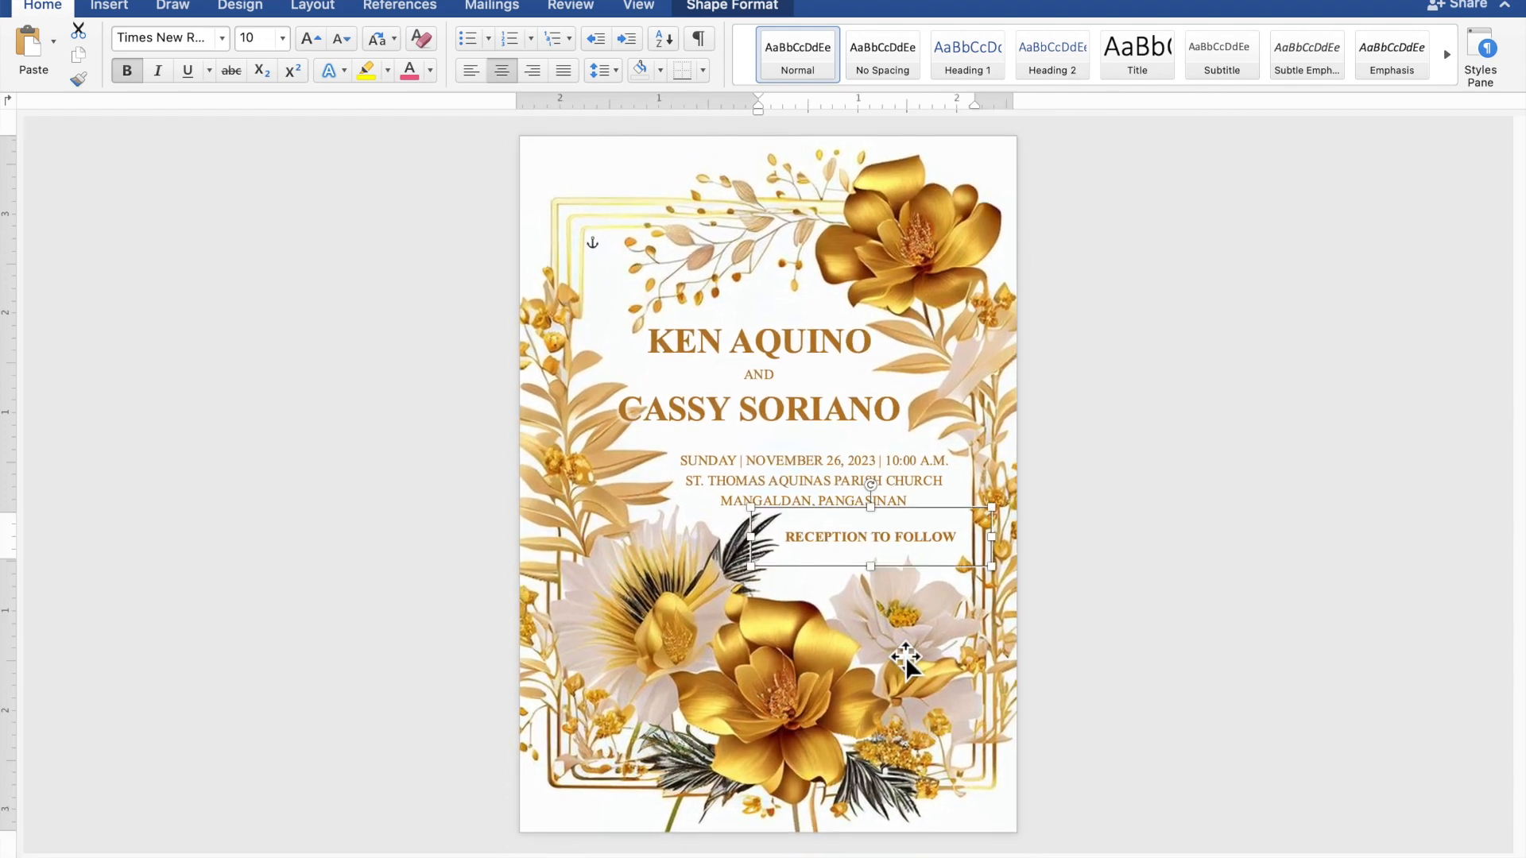
pyautogui.click(1328, 608)
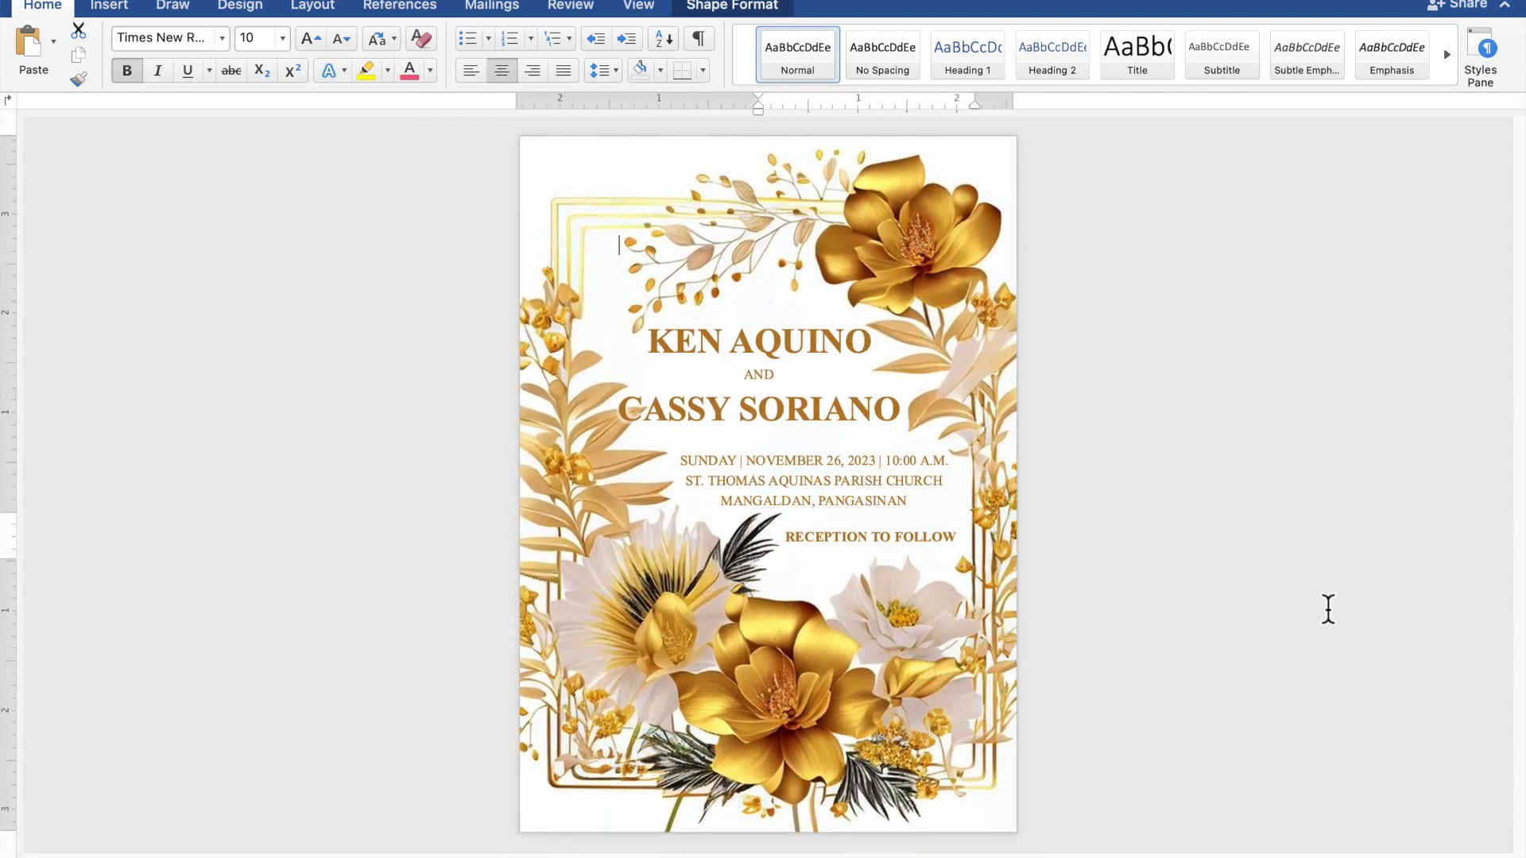